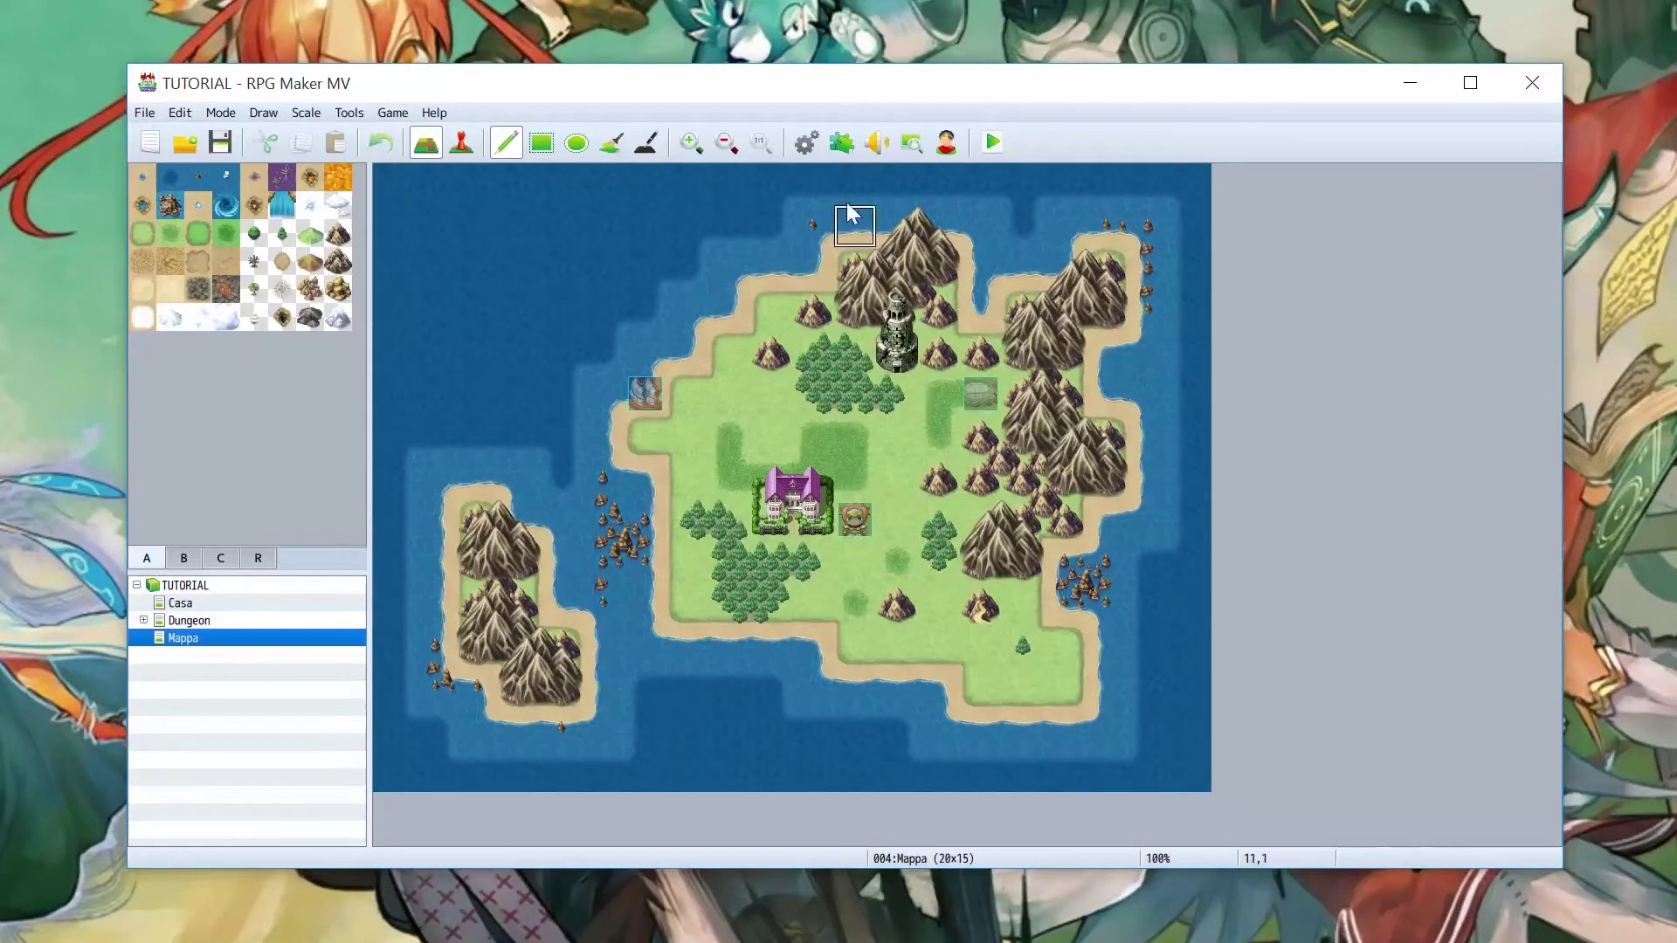
# Step: Add the YEP_RegionEvents plugin in the first empty slot of the project's plugin list
pyautogui.click(843, 144)
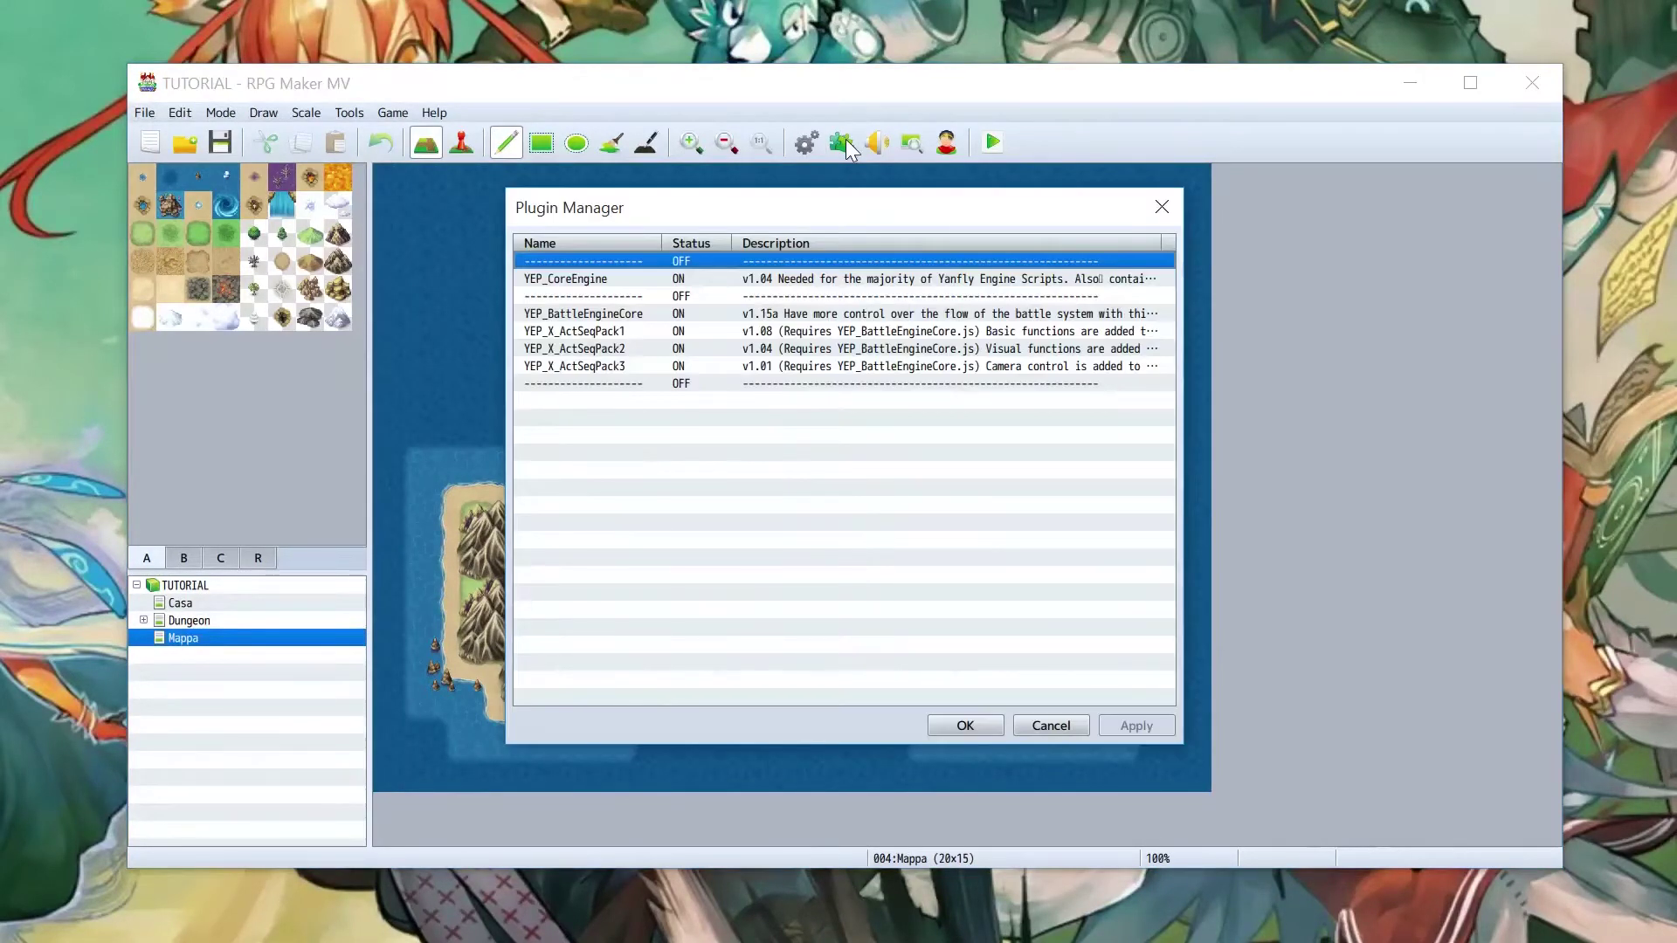
pyautogui.click(737, 505)
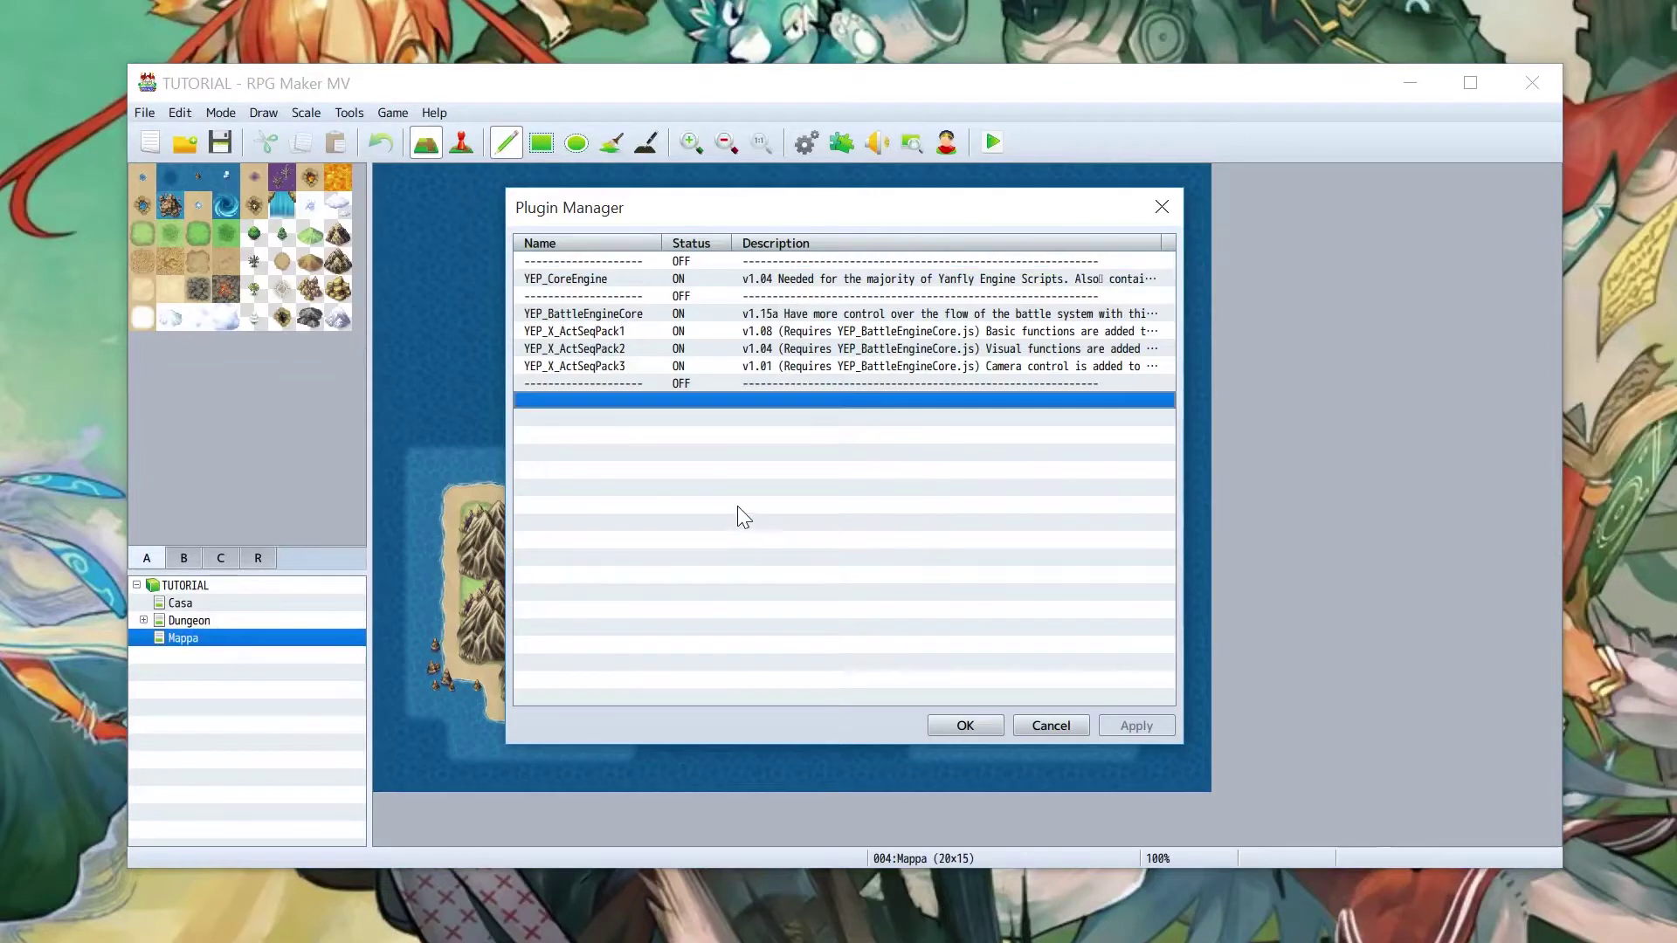
pyautogui.doubleClick(737, 500)
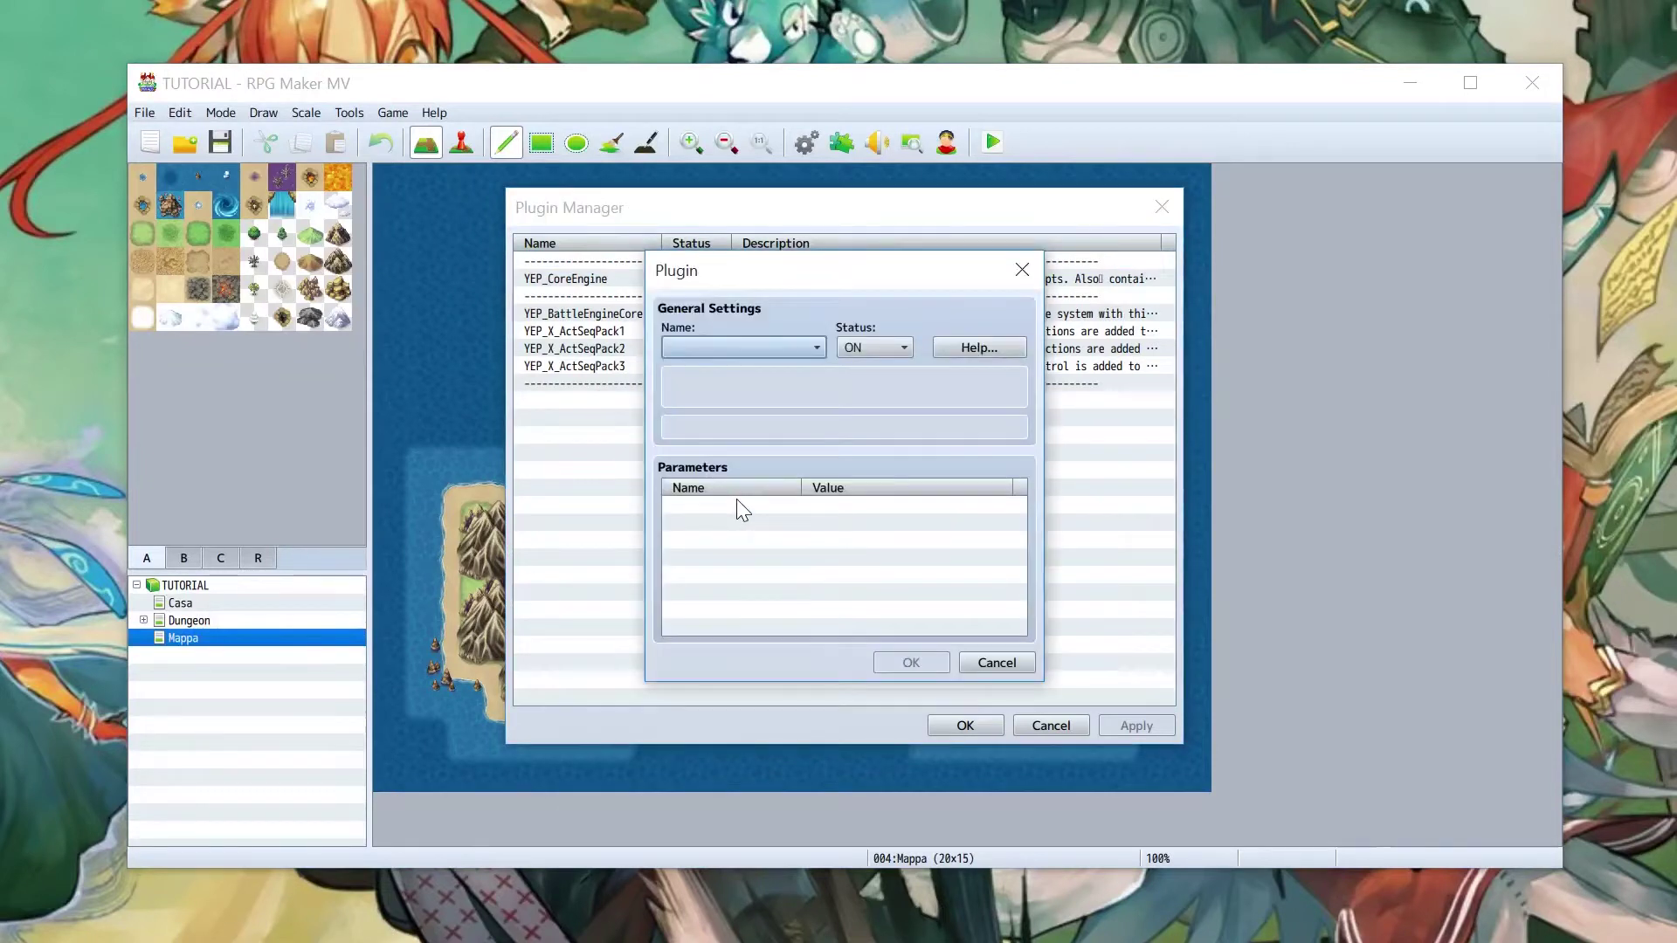
pyautogui.click(788, 348)
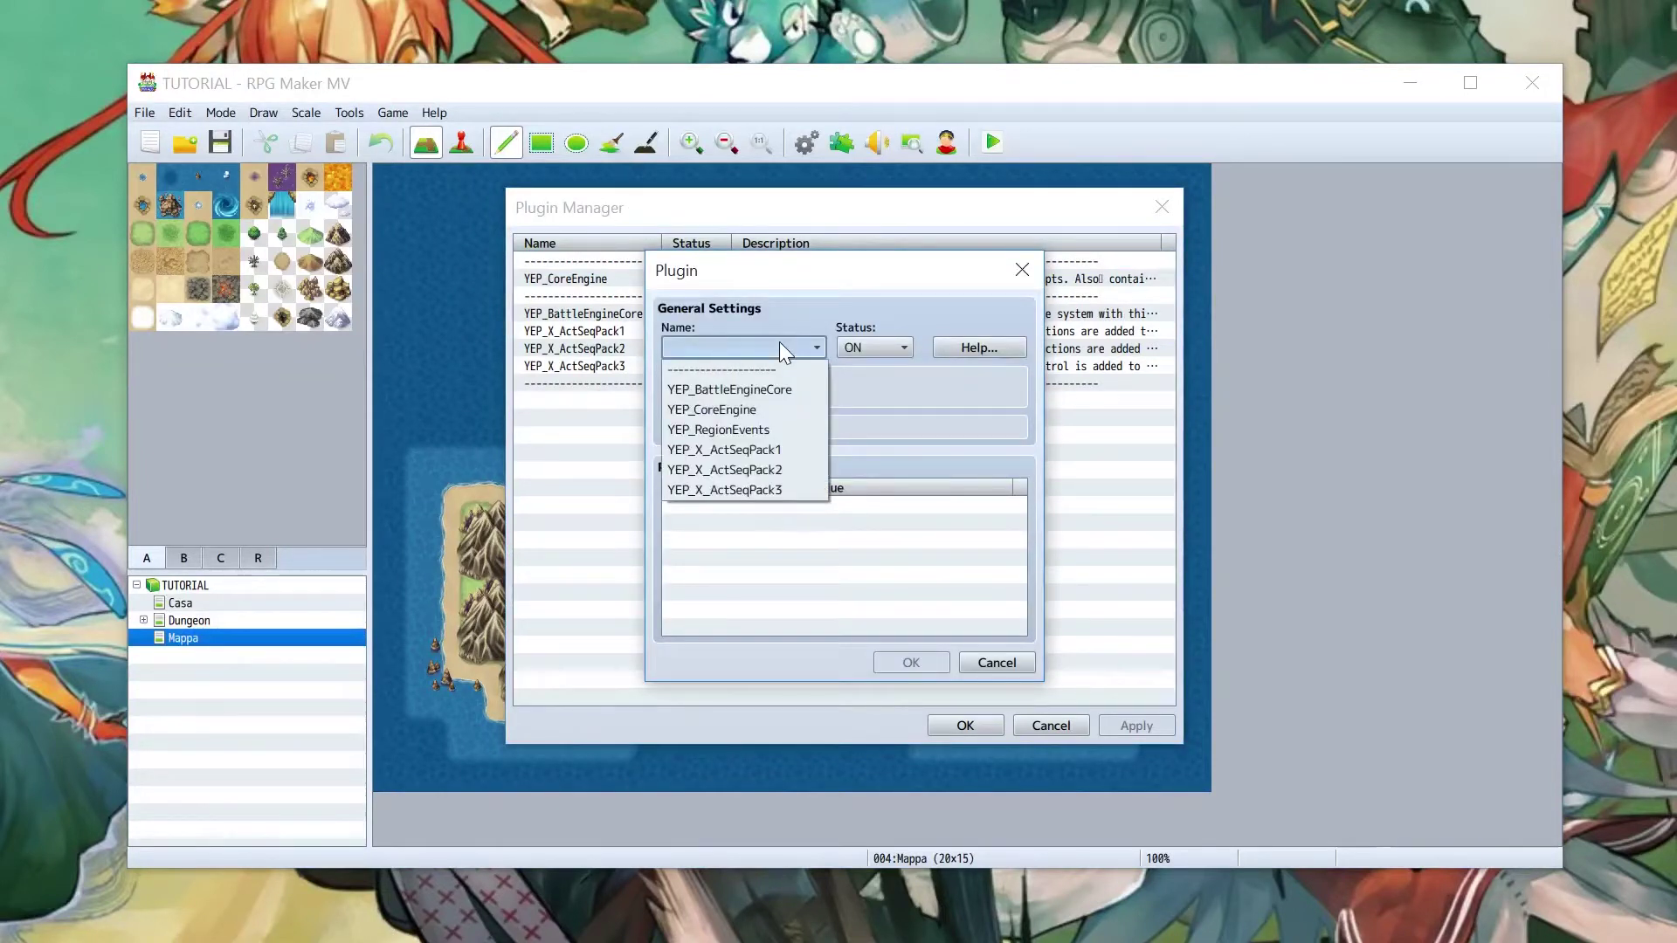
pyautogui.click(686, 437)
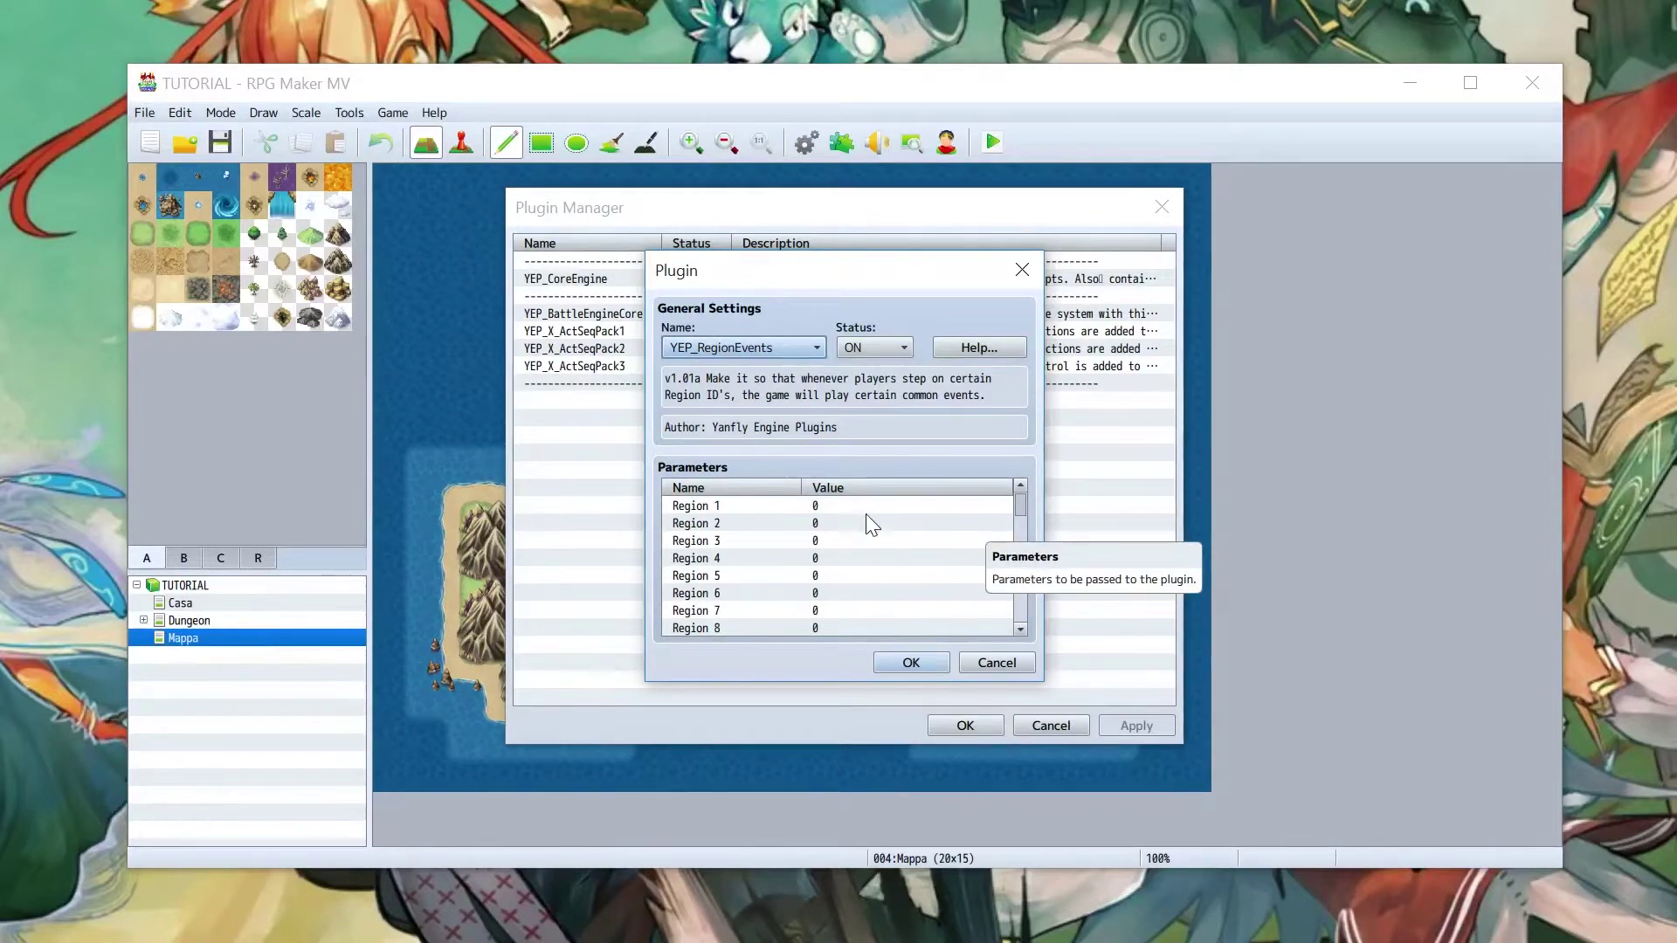
# Step: Look over the plugin's region parameters and read the map notetag syntax in its help text
pyautogui.moveTo(1025, 511)
pyautogui.mouseDown()
pyautogui.moveTo(1038, 631)
pyautogui.moveTo(1035, 489)
pyautogui.mouseUp()
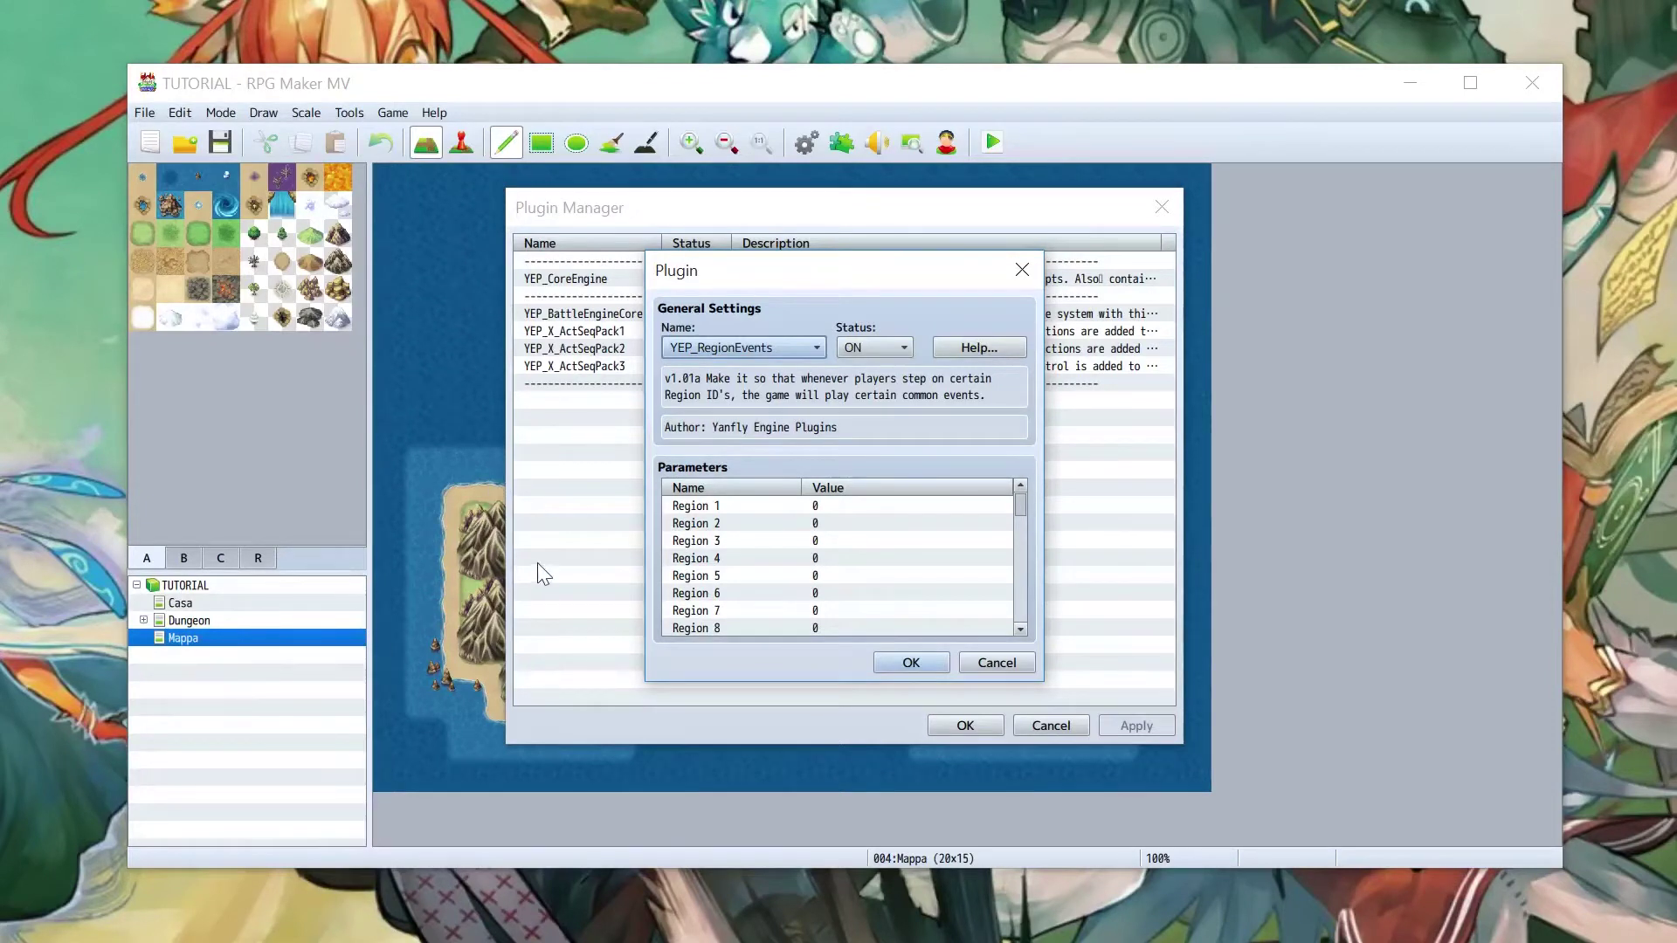
pyautogui.click(956, 352)
pyautogui.moveTo(1083, 372); pyautogui.dragTo(1098, 511)
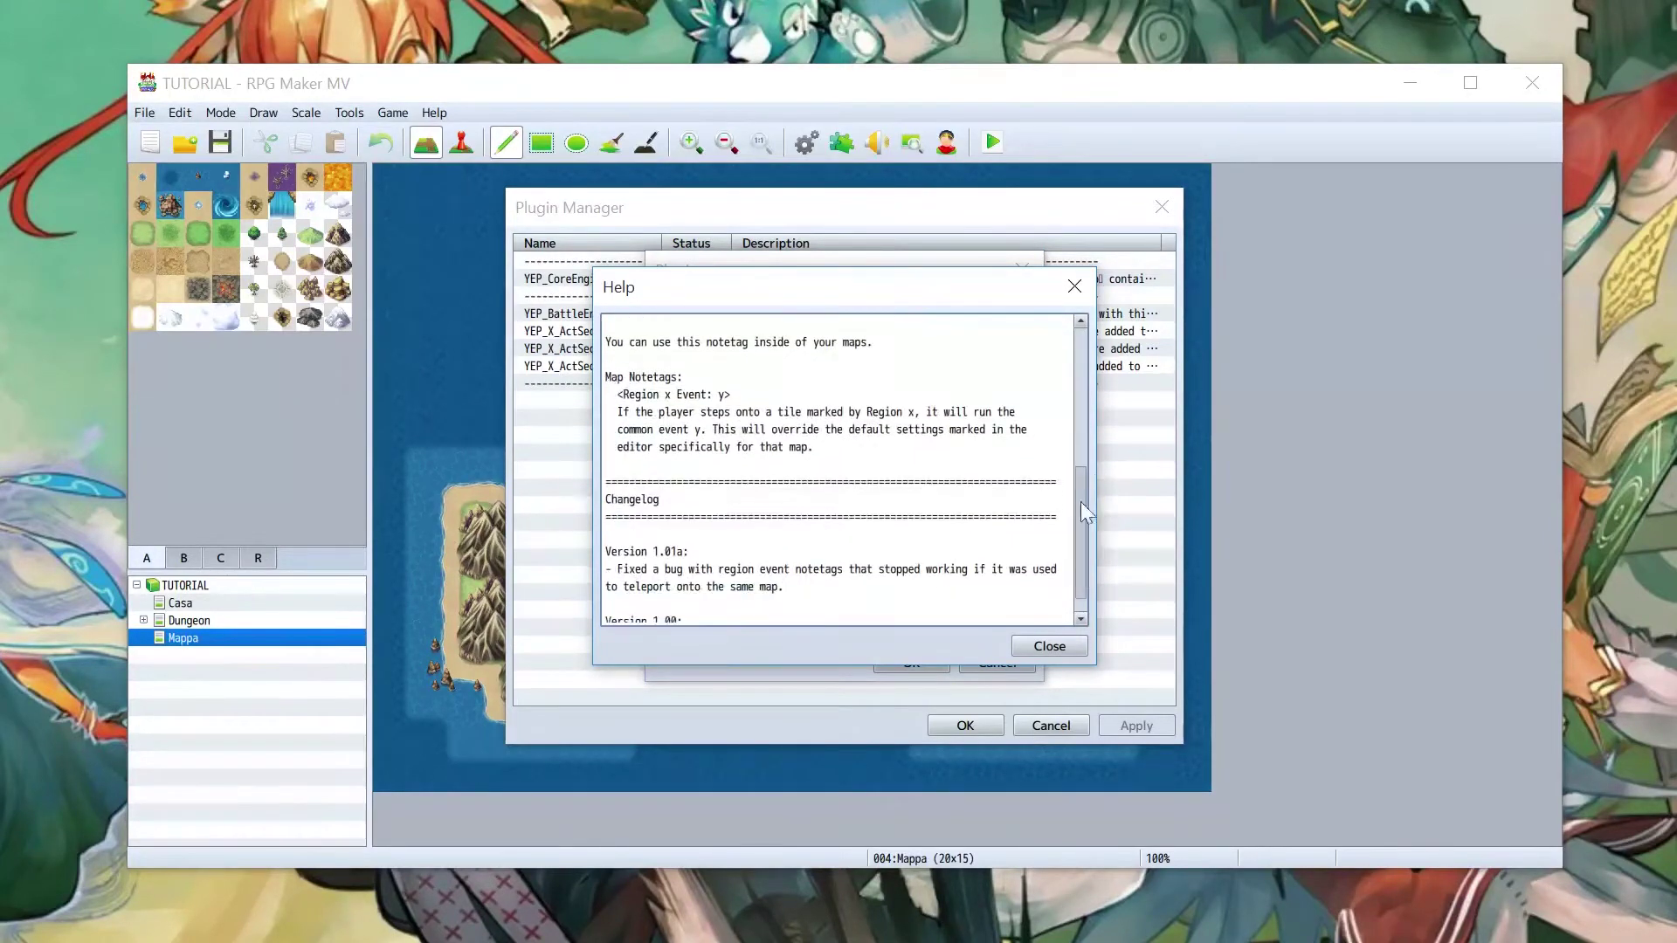
pyautogui.moveTo(618, 394); pyautogui.dragTo(731, 394)
pyautogui.click(732, 394)
pyautogui.moveTo(615, 394); pyautogui.dragTo(731, 394)
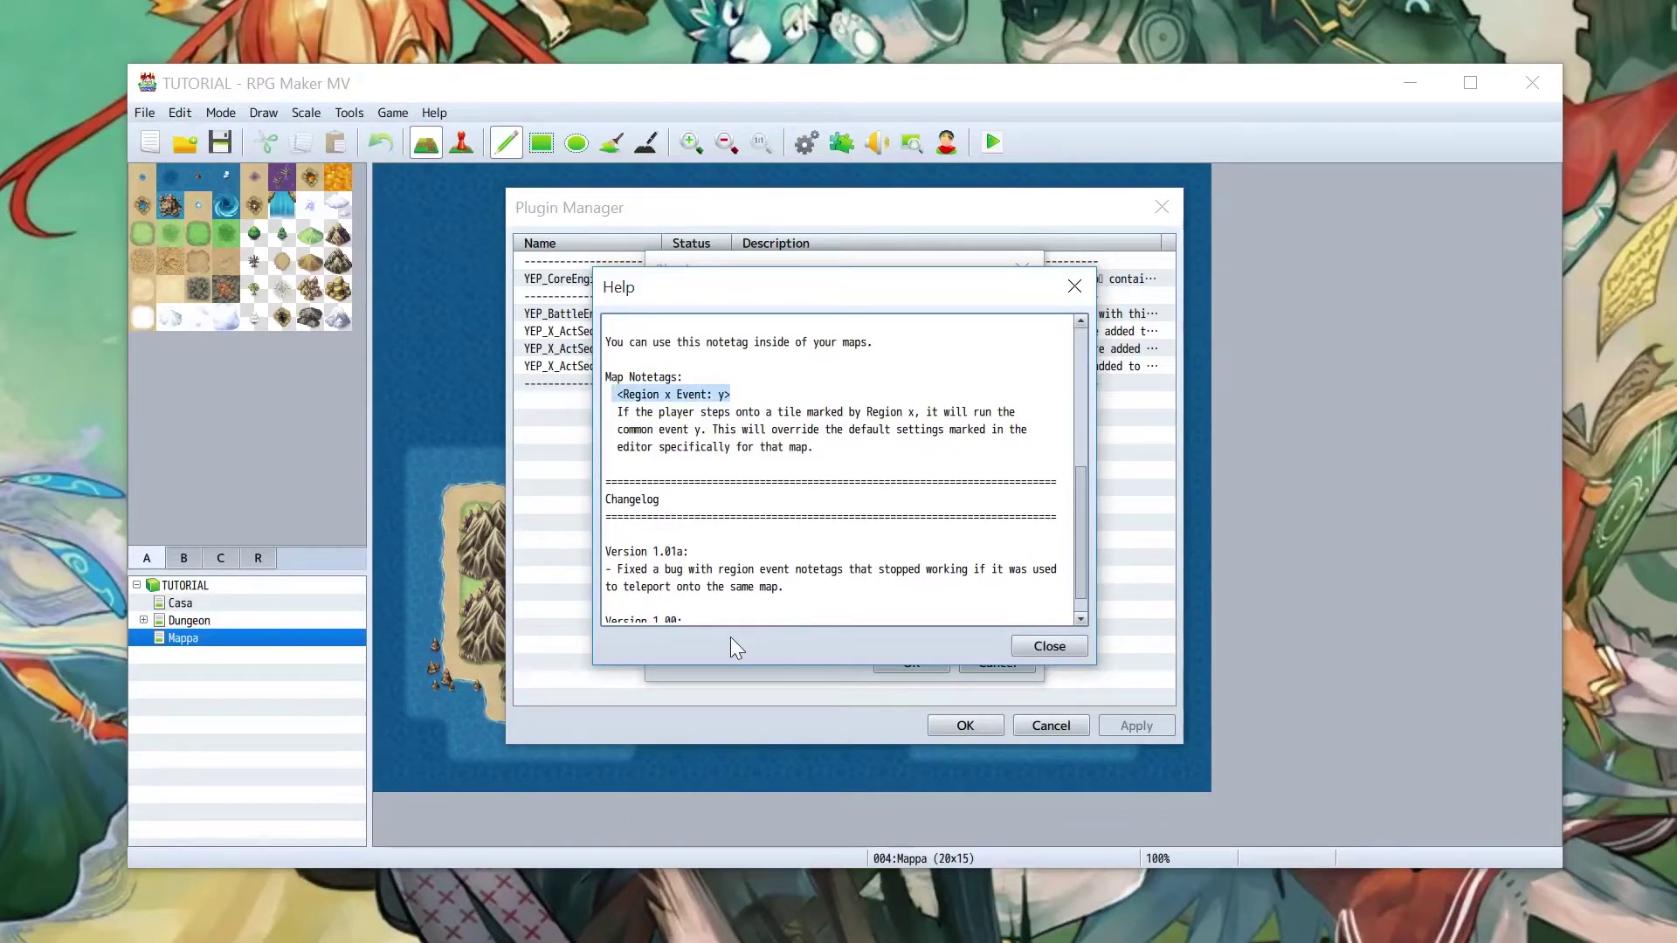
pyautogui.scroll(1, 839, 471)
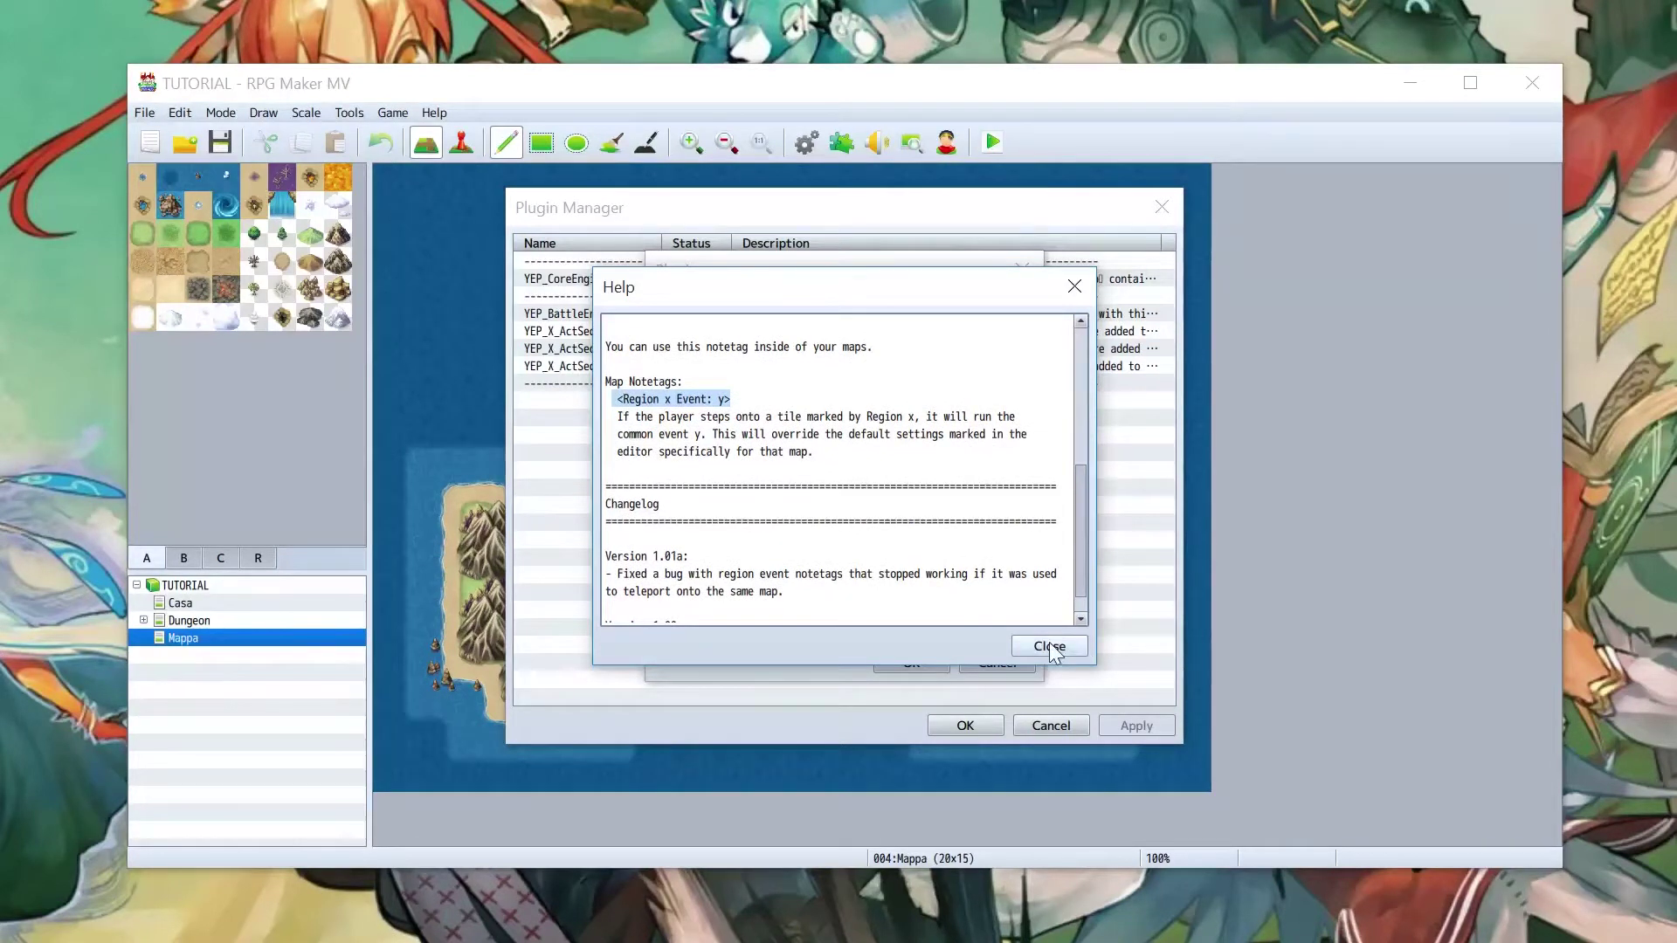
pyautogui.click(839, 542)
pyautogui.moveTo(617, 400); pyautogui.dragTo(731, 399)
pyautogui.click(1037, 643)
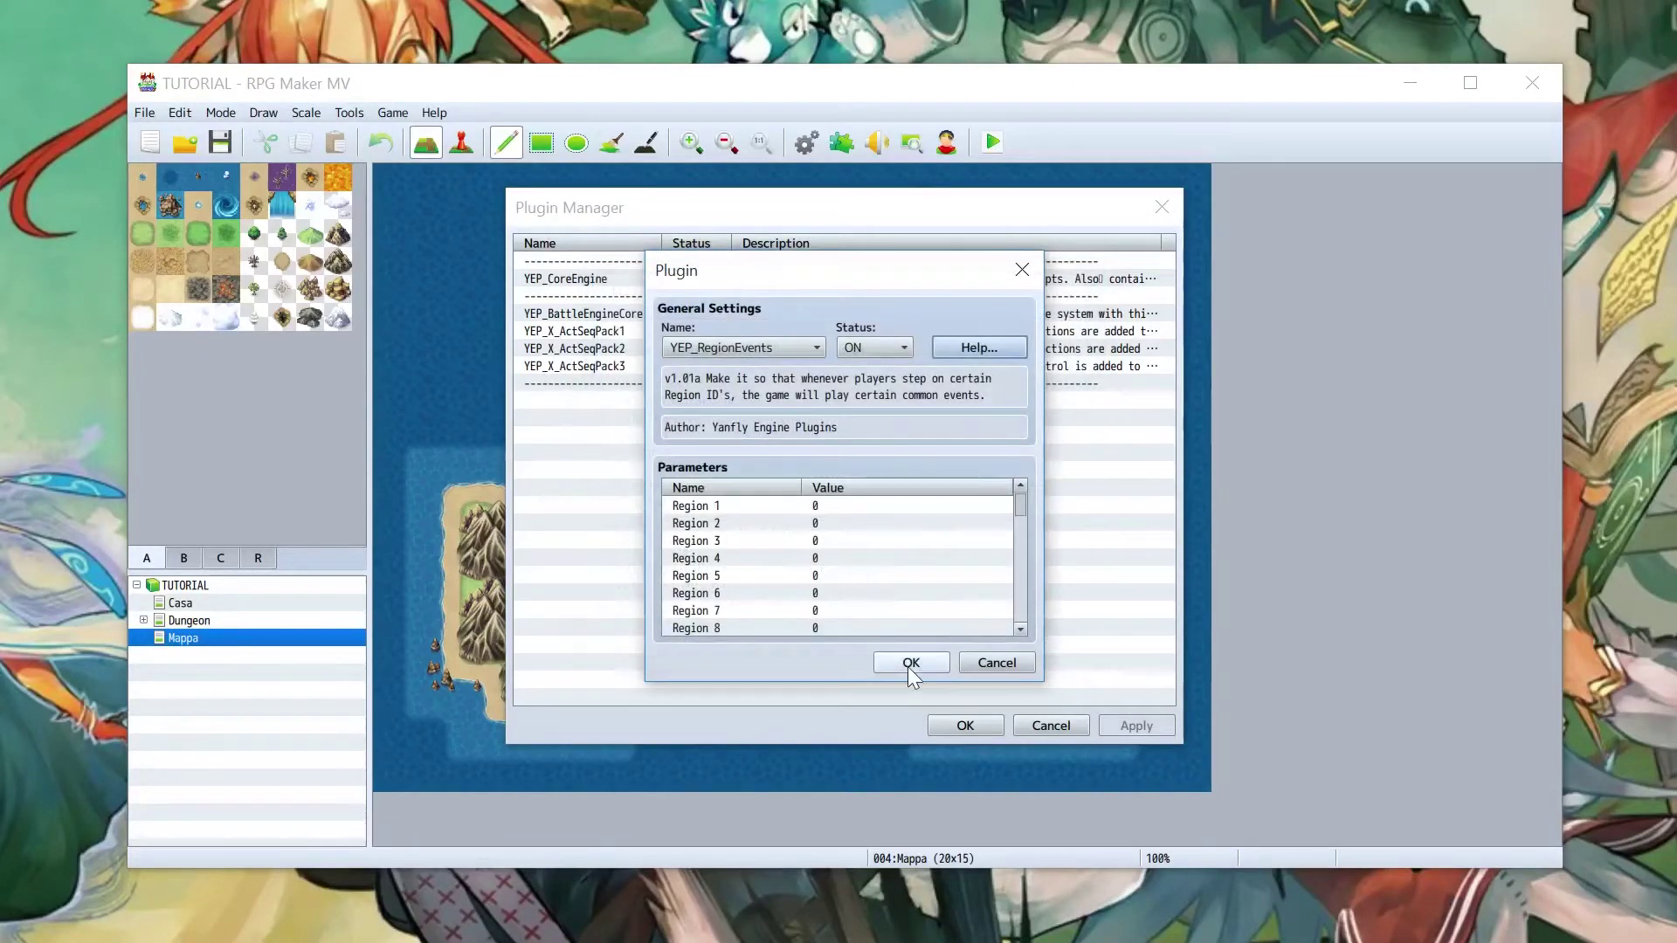
# Step: Confirm the YEP_RegionEvents plugin settings and the plugin list, and save the project
pyautogui.click(909, 666)
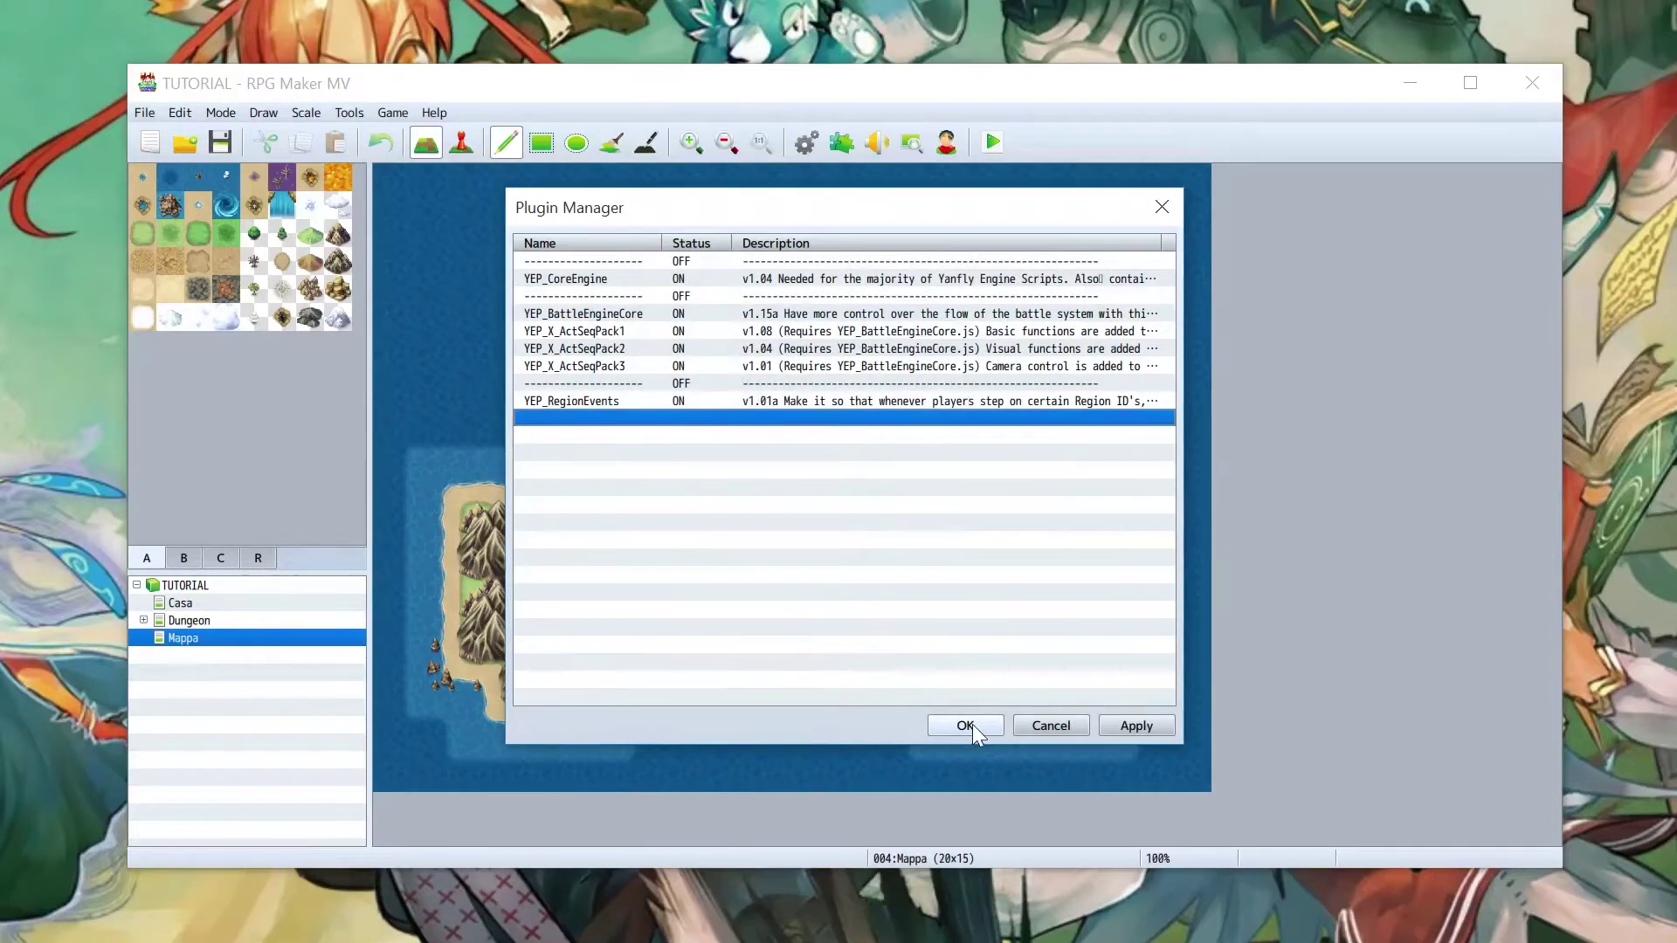
pyautogui.click(972, 725)
pyautogui.click(233, 142)
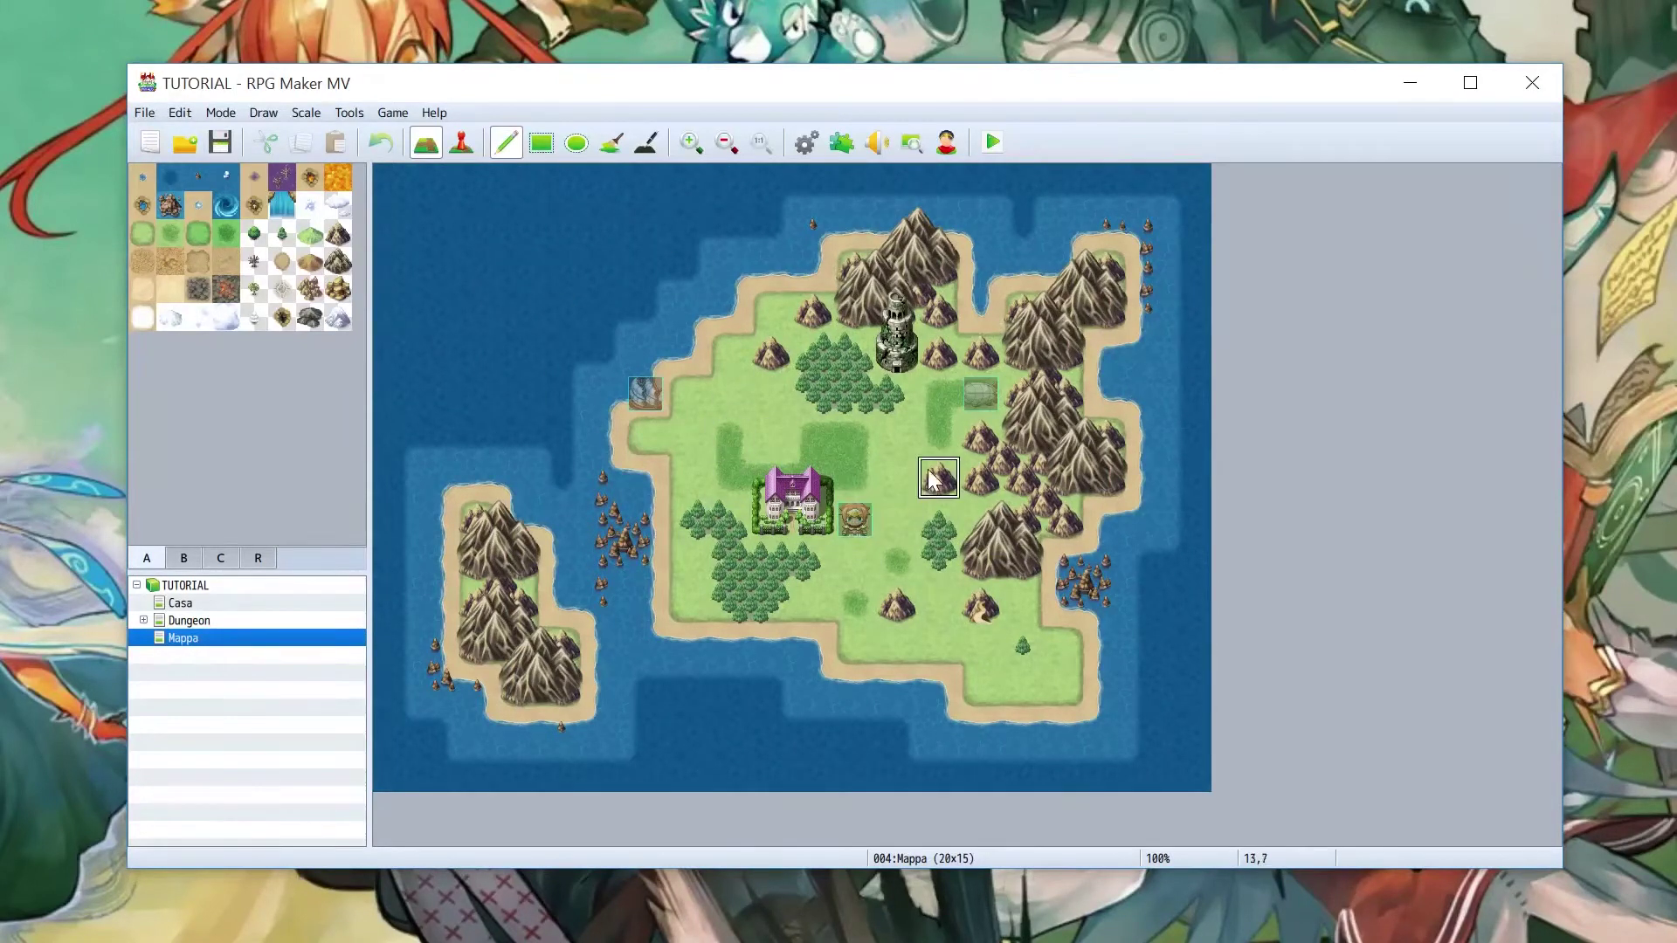
# Step: Display the region IDs over the Mappa map and examine which terrain tiles they cover
pyautogui.click(949, 434)
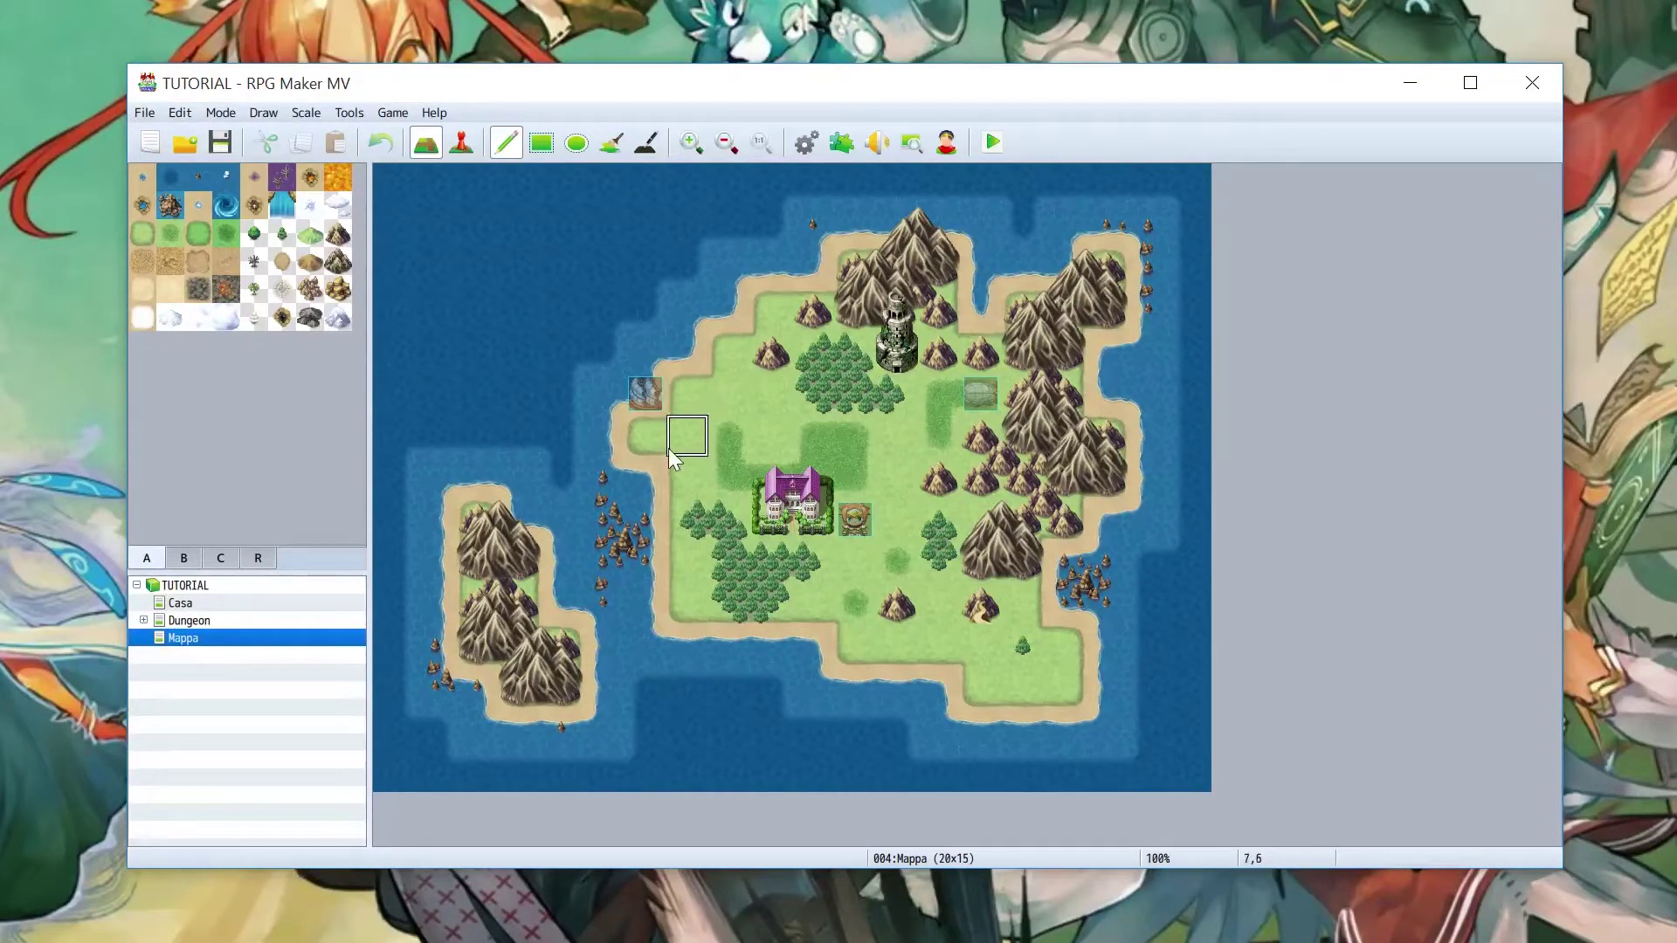
pyautogui.click(258, 559)
pyautogui.moveTo(355, 306); pyautogui.dragTo(365, 218)
pyautogui.click(147, 558)
pyautogui.click(259, 560)
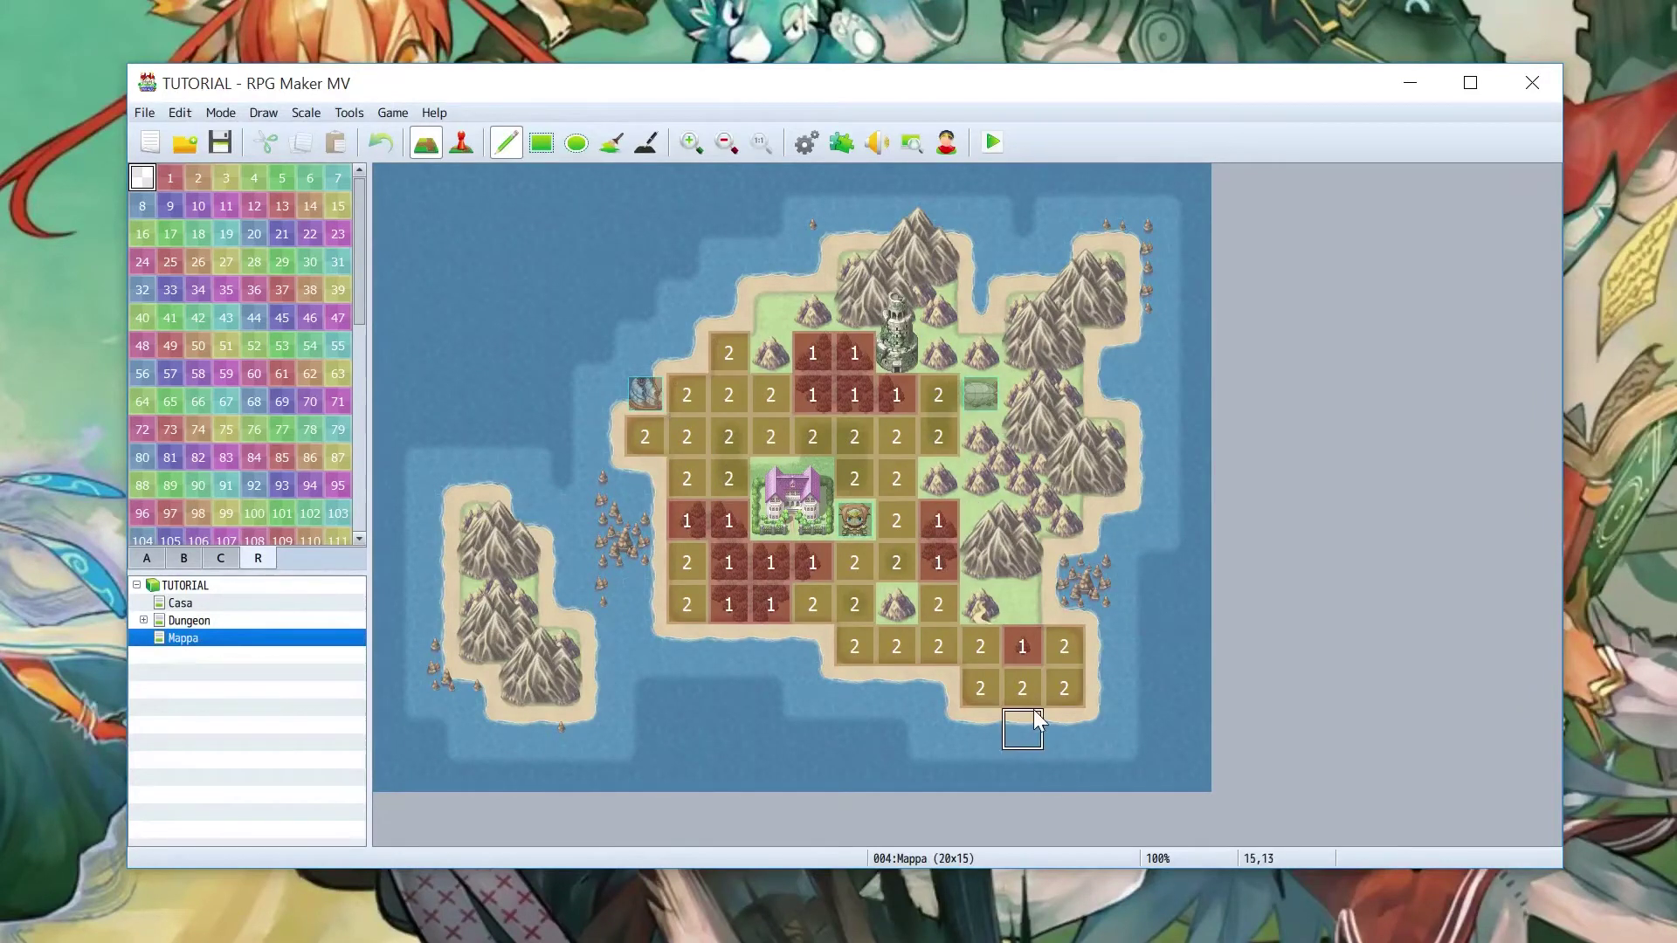
# Step: Raise the maximum number of common events in the database to 7
pyautogui.click(806, 142)
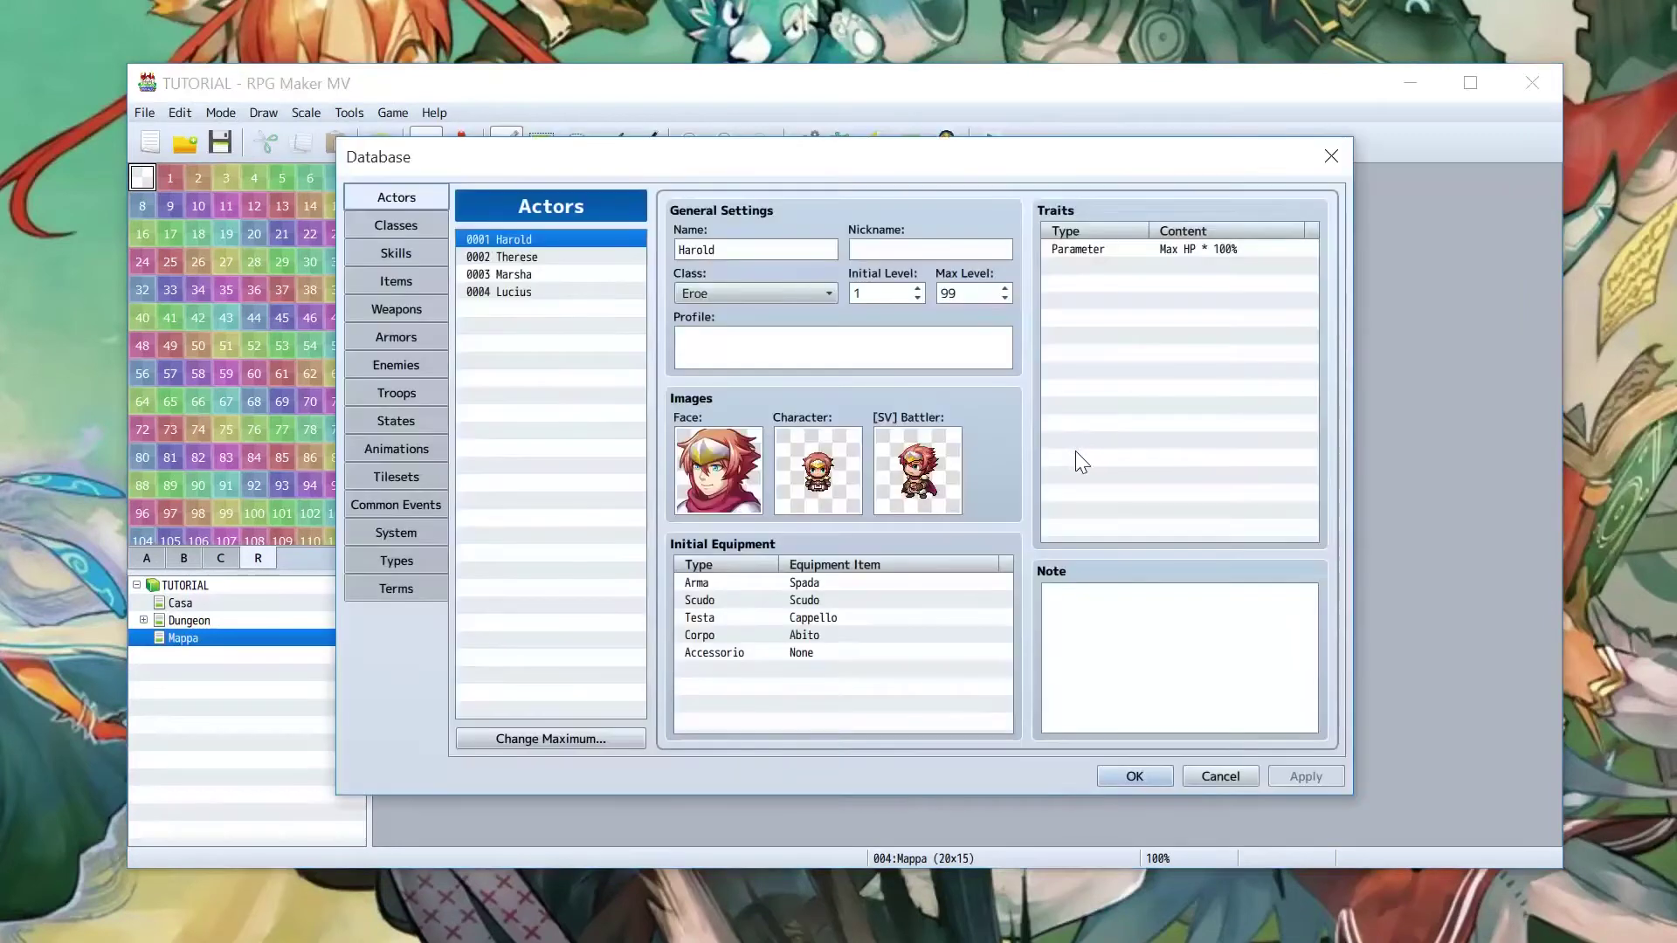
pyautogui.click(406, 507)
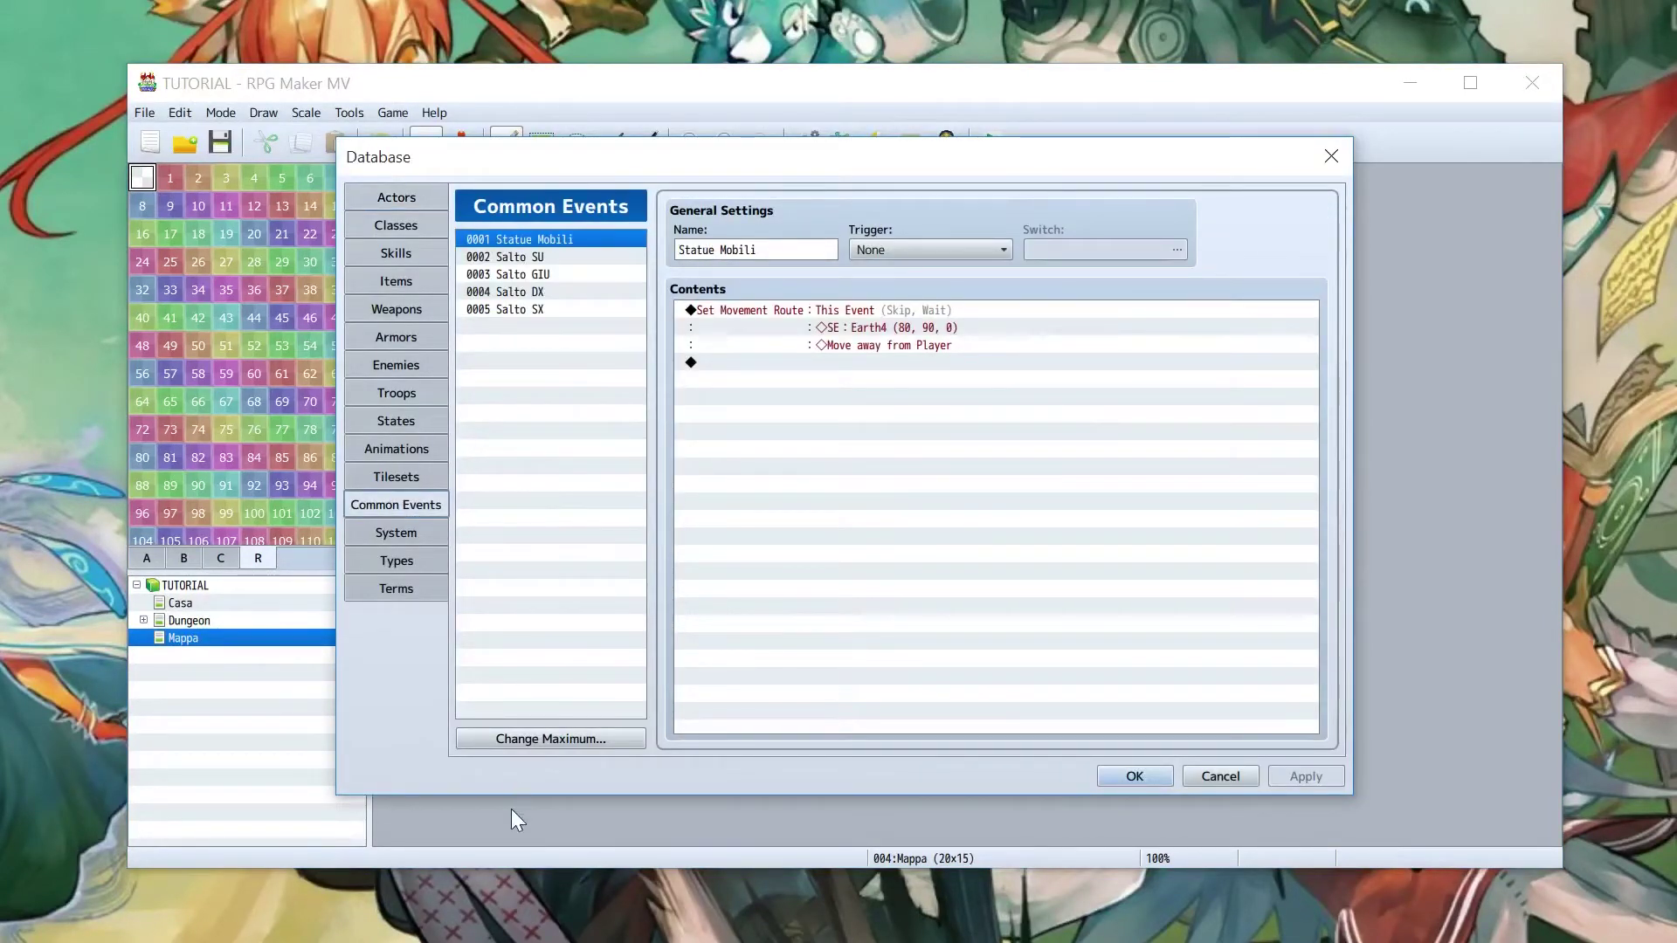
pyautogui.click(519, 741)
pyautogui.click(540, 727)
pyautogui.click(539, 726)
pyautogui.click(508, 762)
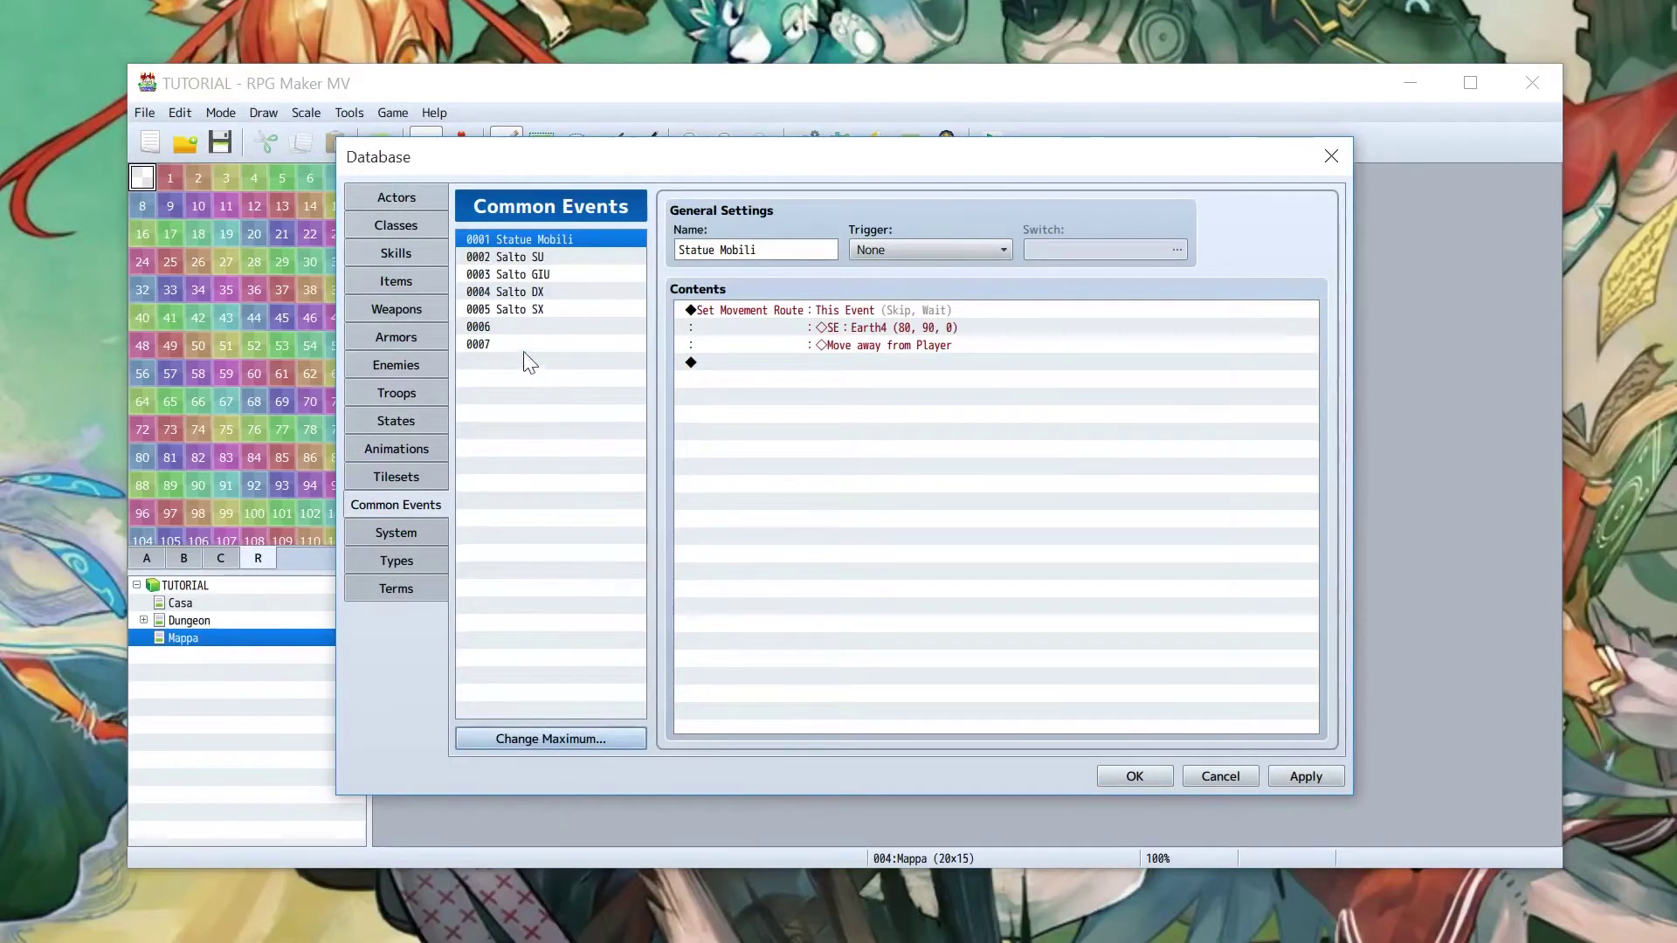
# Step: Name common event 0006 "Foresta" and common event 0007 "Pianura"
pyautogui.click(512, 326)
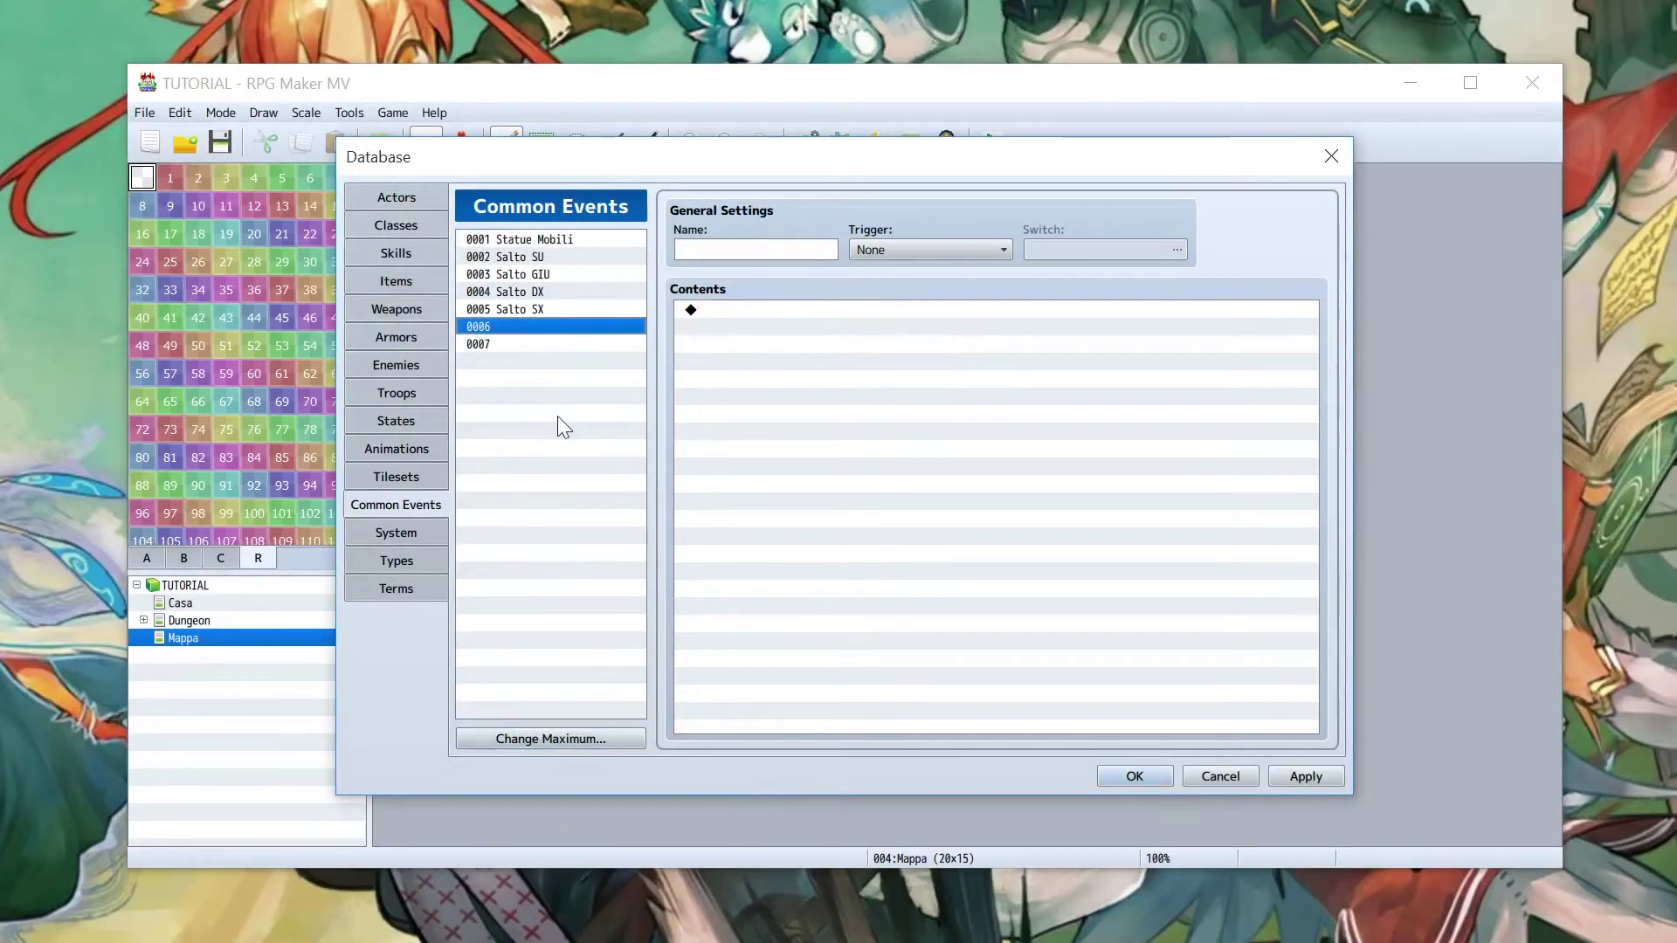
pyautogui.click(524, 343)
pyautogui.click(524, 327)
pyautogui.click(753, 250)
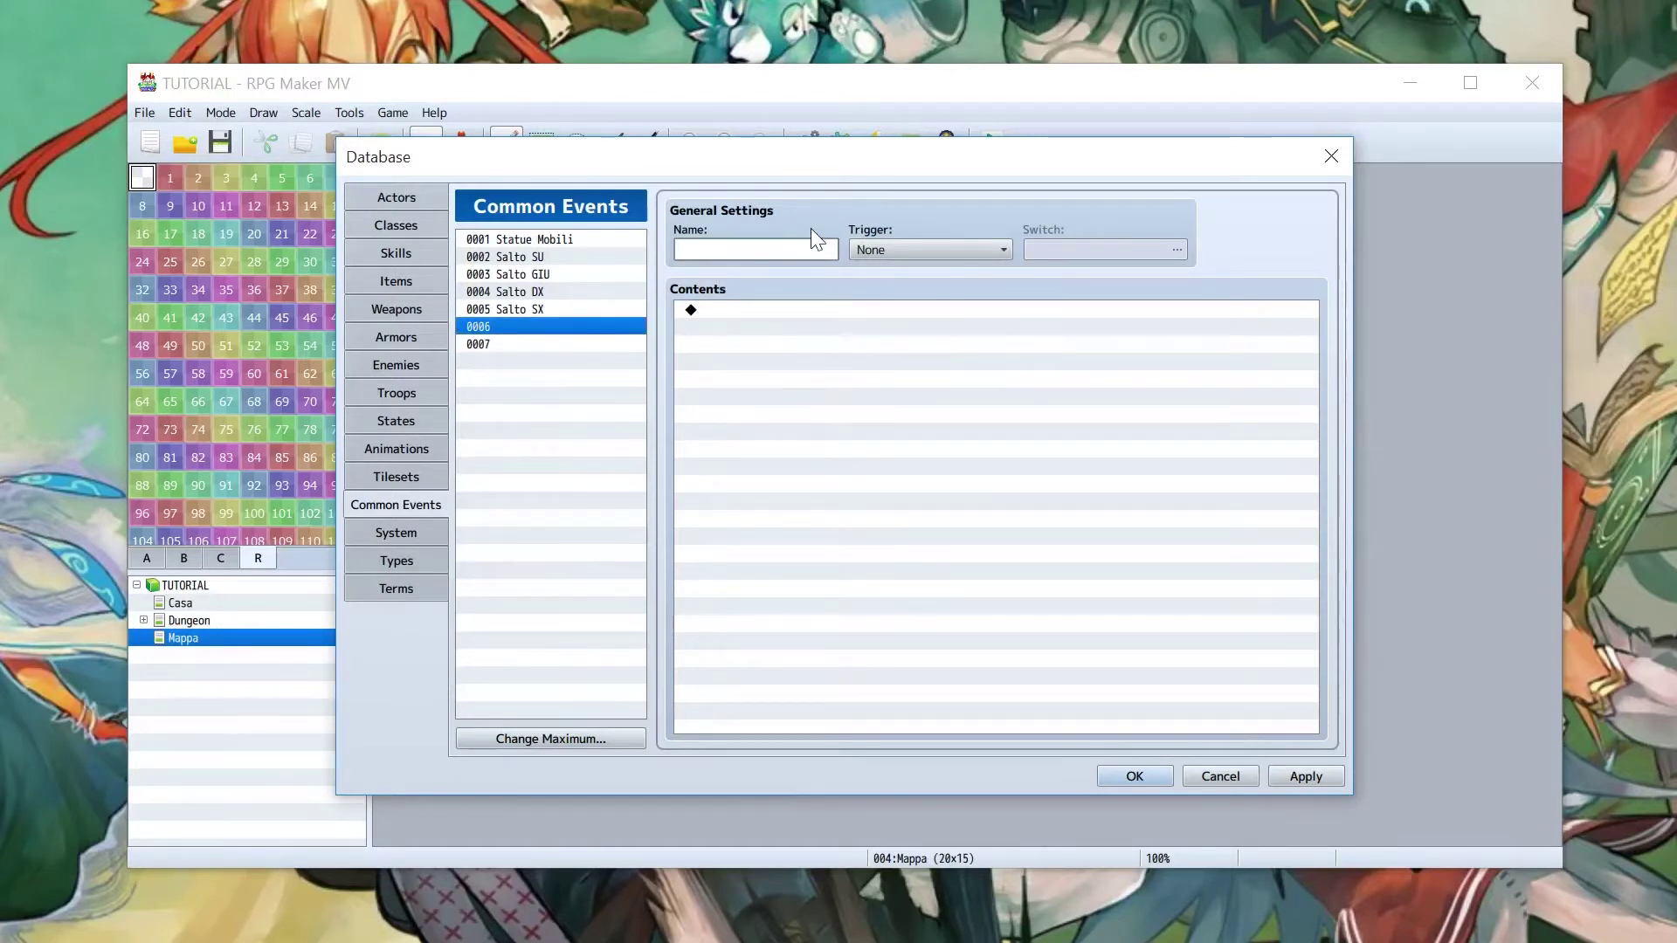
pyautogui.write('Foresta')
pyautogui.click(568, 343)
pyautogui.click(791, 250)
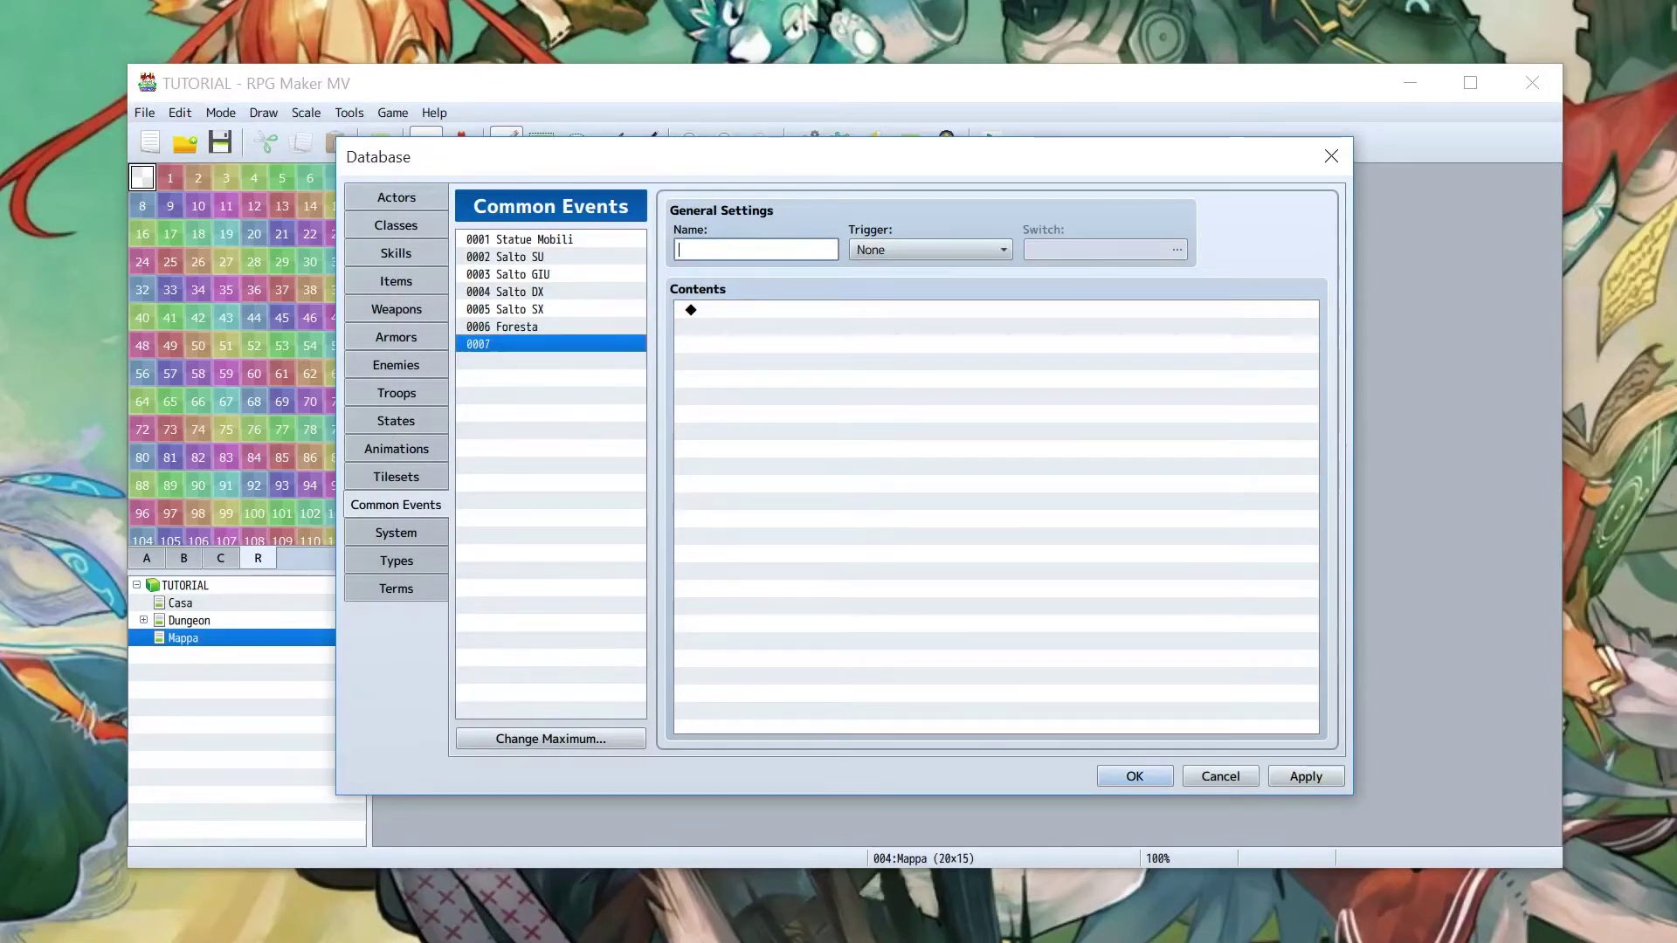
pyautogui.write('Pianura')
# Step: Start a Change Battle Back command in the Foresta common event and open its background image selection
pyautogui.click(567, 327)
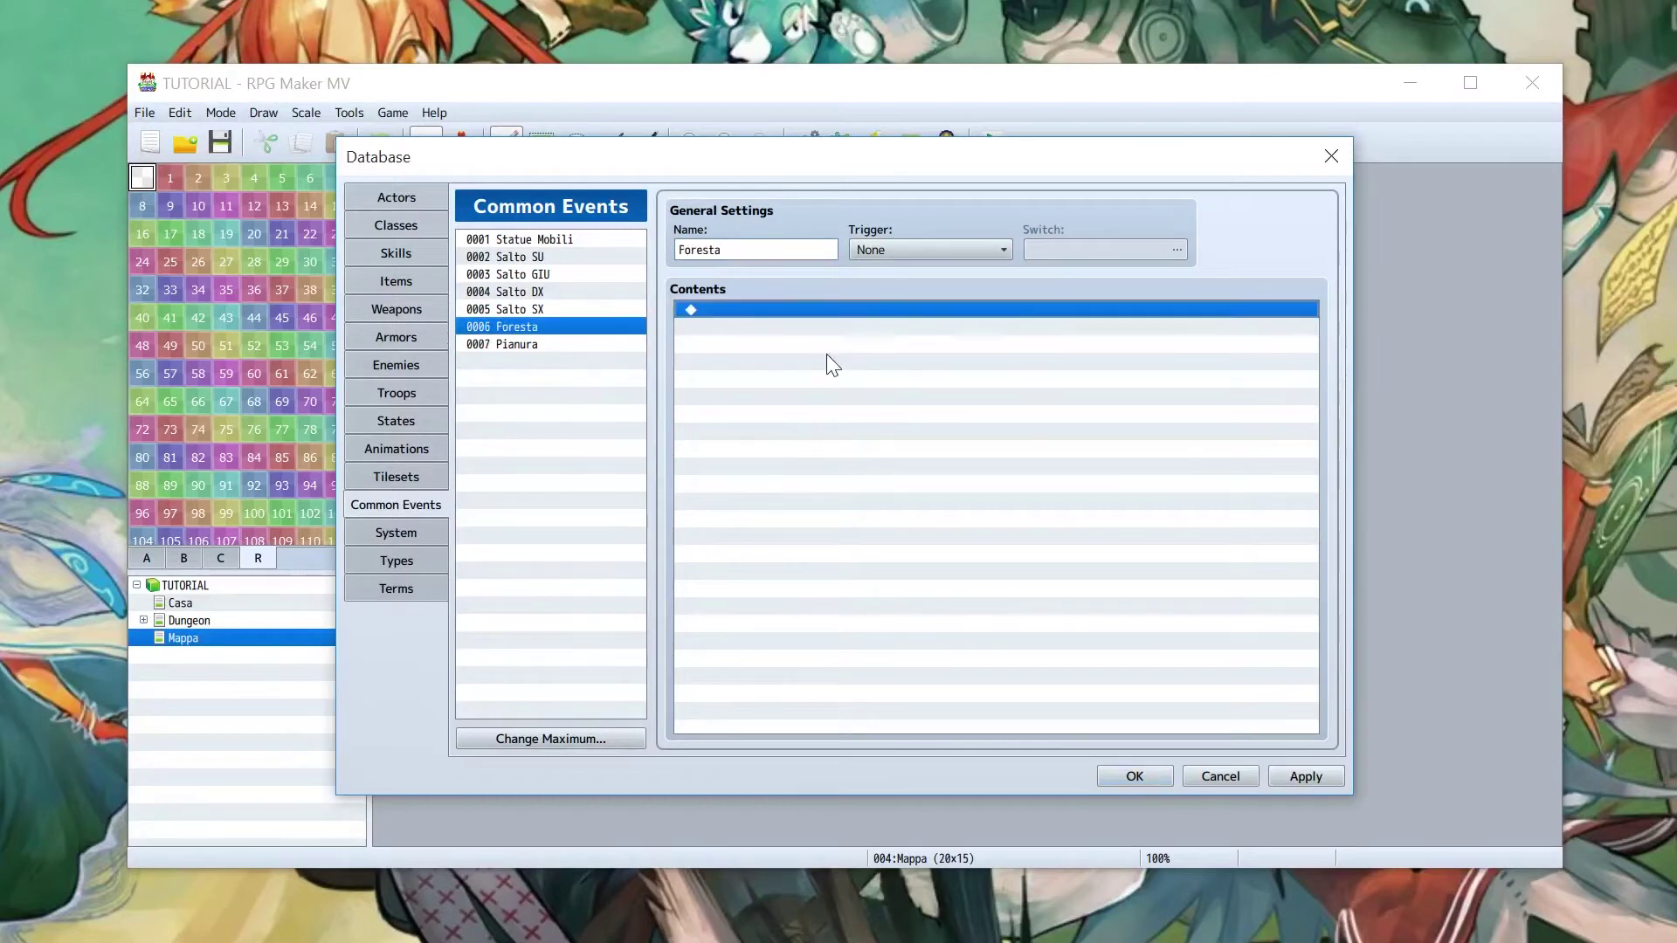
pyautogui.doubleClick(868, 387)
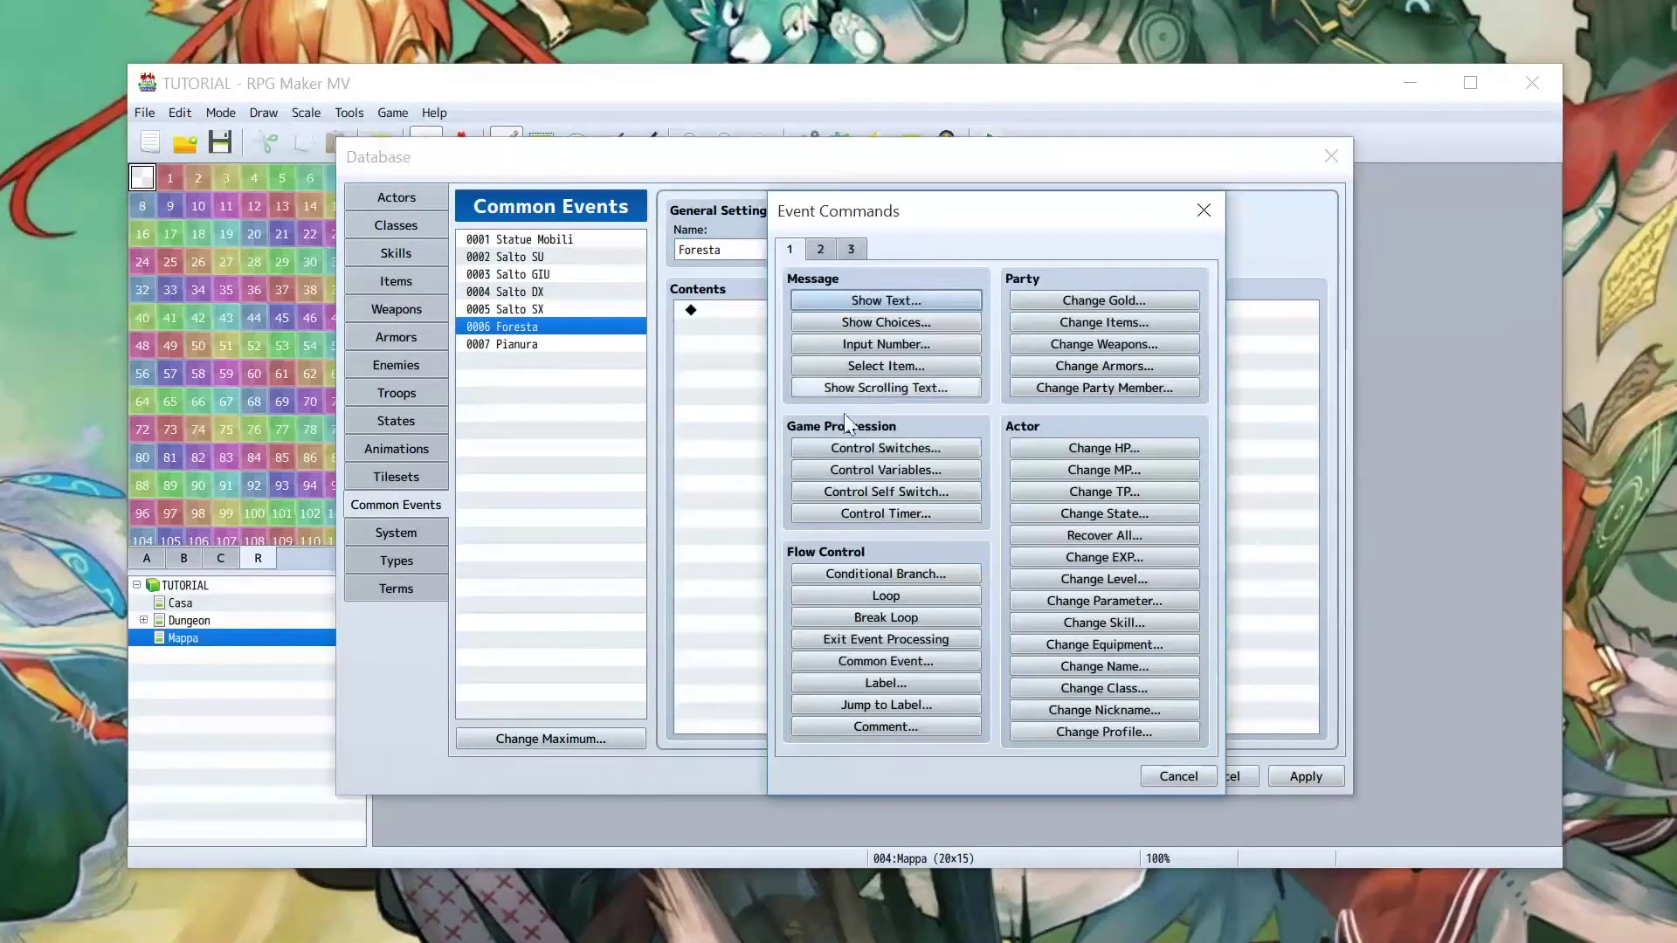
pyautogui.click(854, 252)
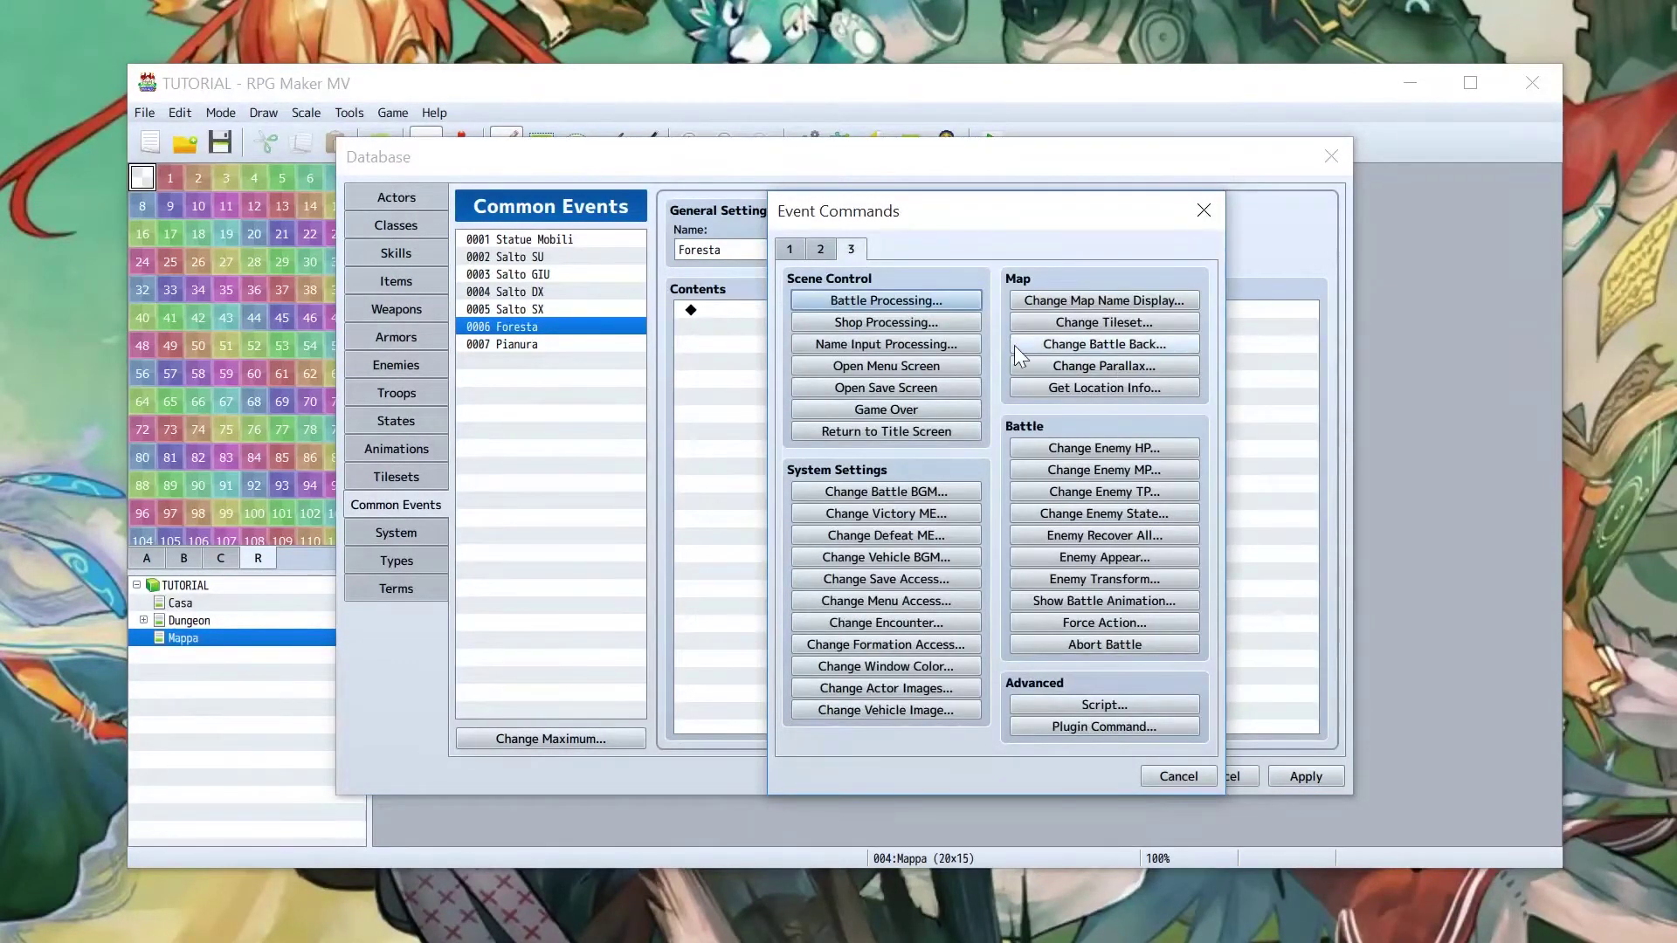
pyautogui.click(1119, 348)
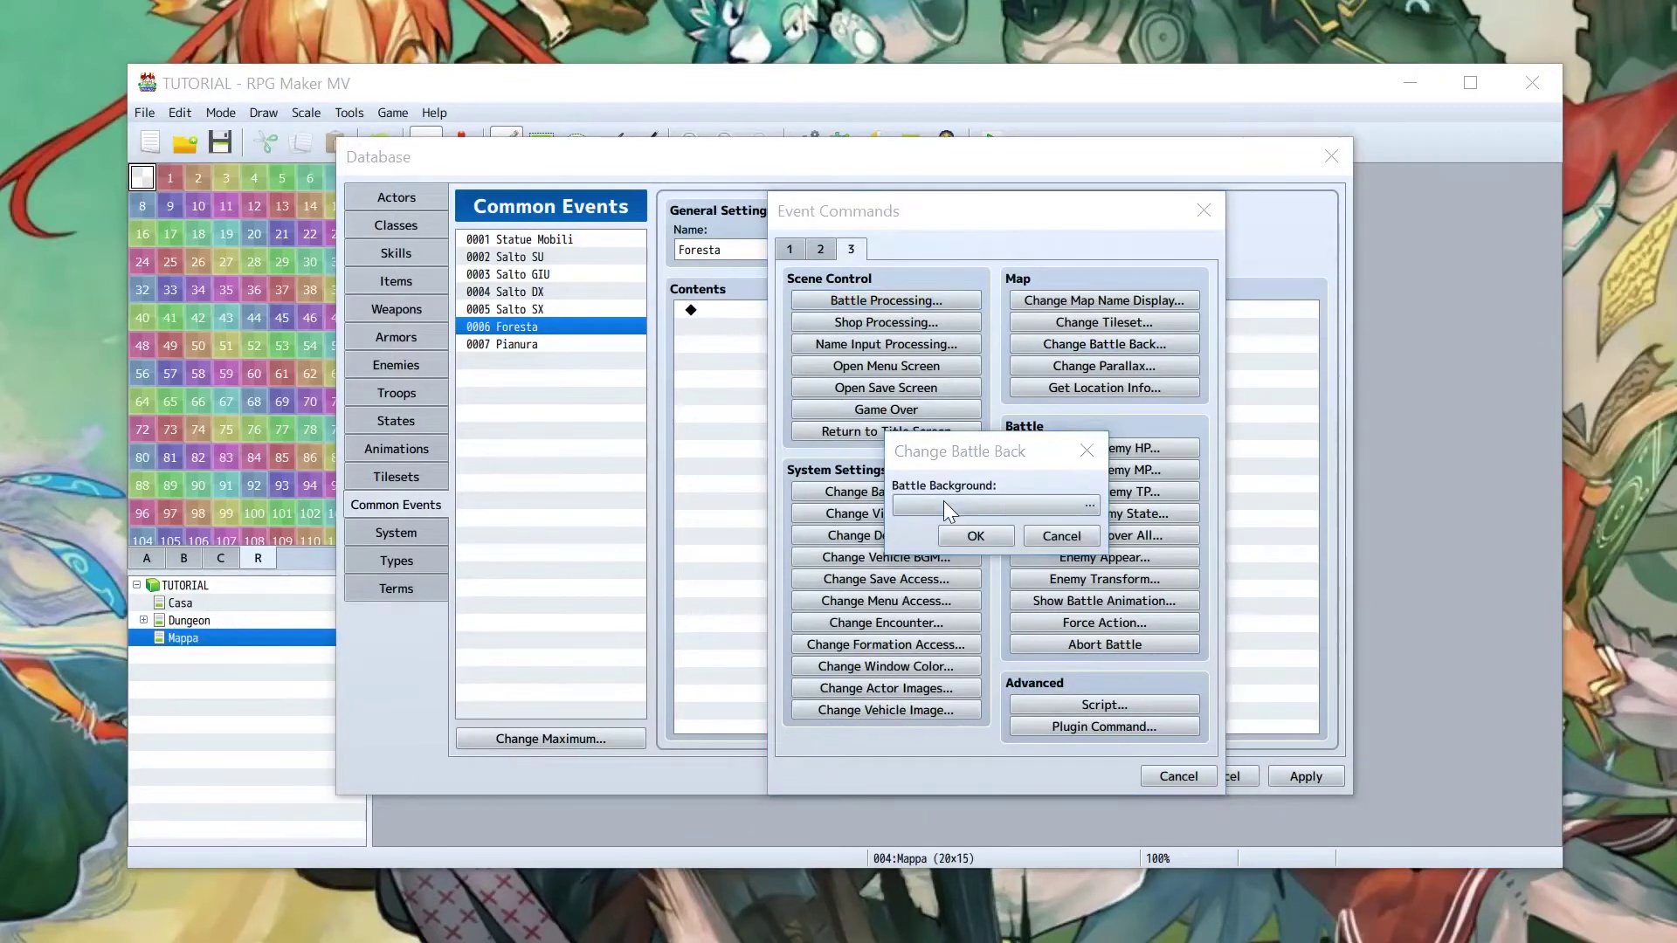
pyautogui.click(944, 501)
# Step: Preview the available ground images for the battle background and select Grassland
pyautogui.scroll(-3, 742, 463)
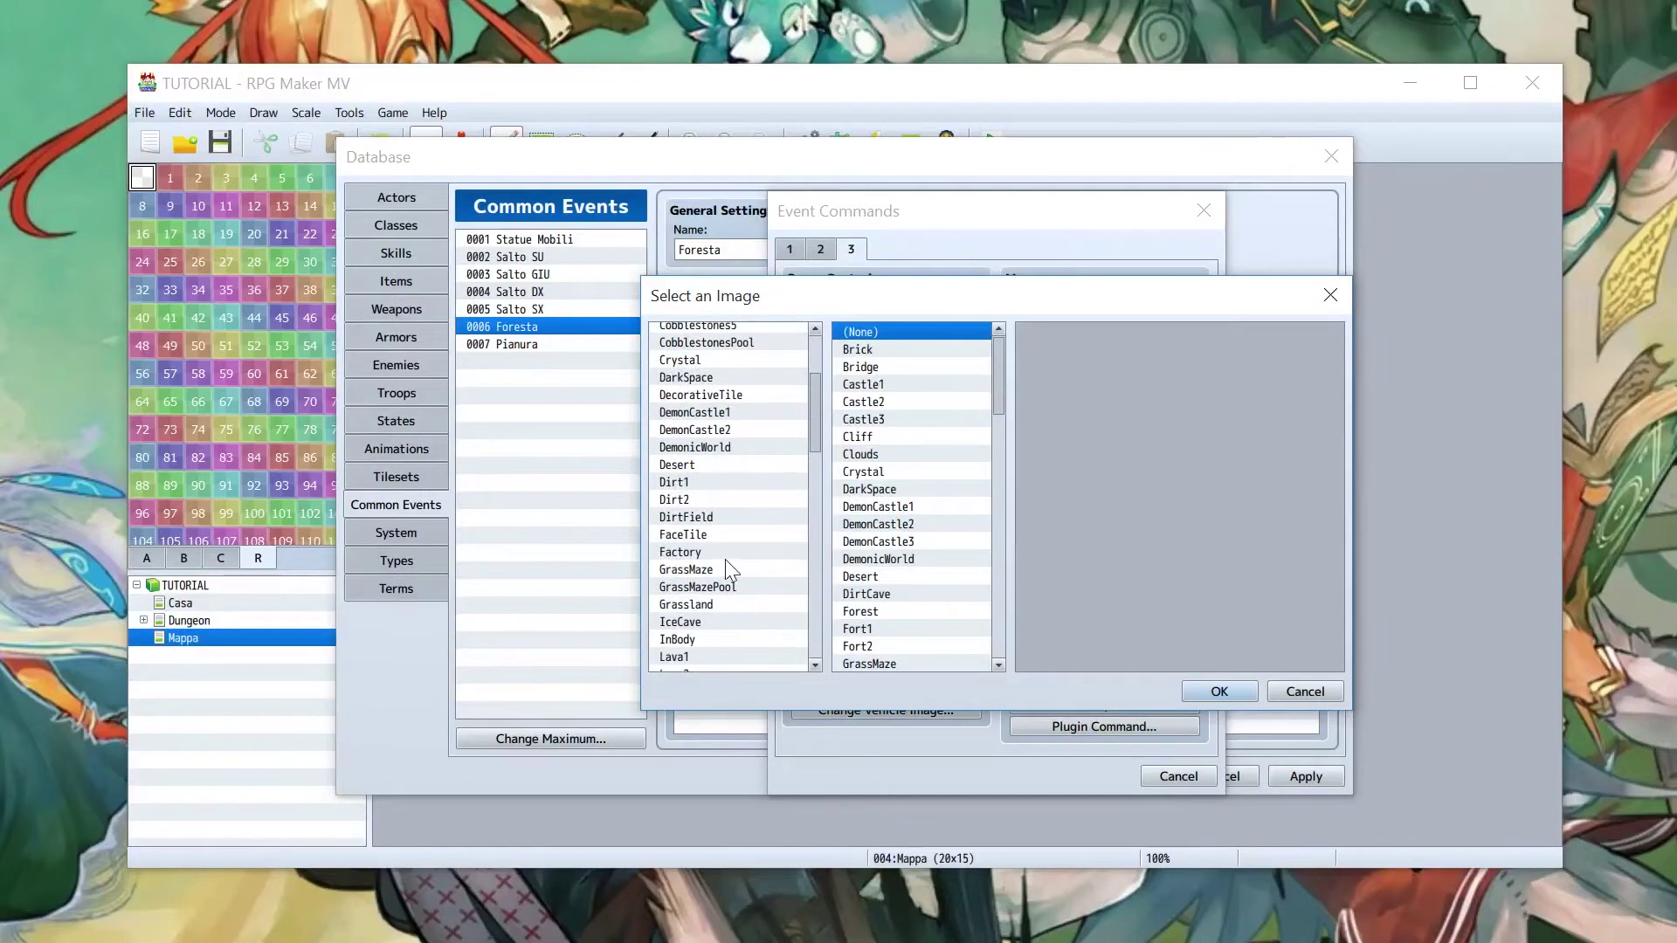
pyautogui.scroll(-2, 720, 563)
pyautogui.click(710, 518)
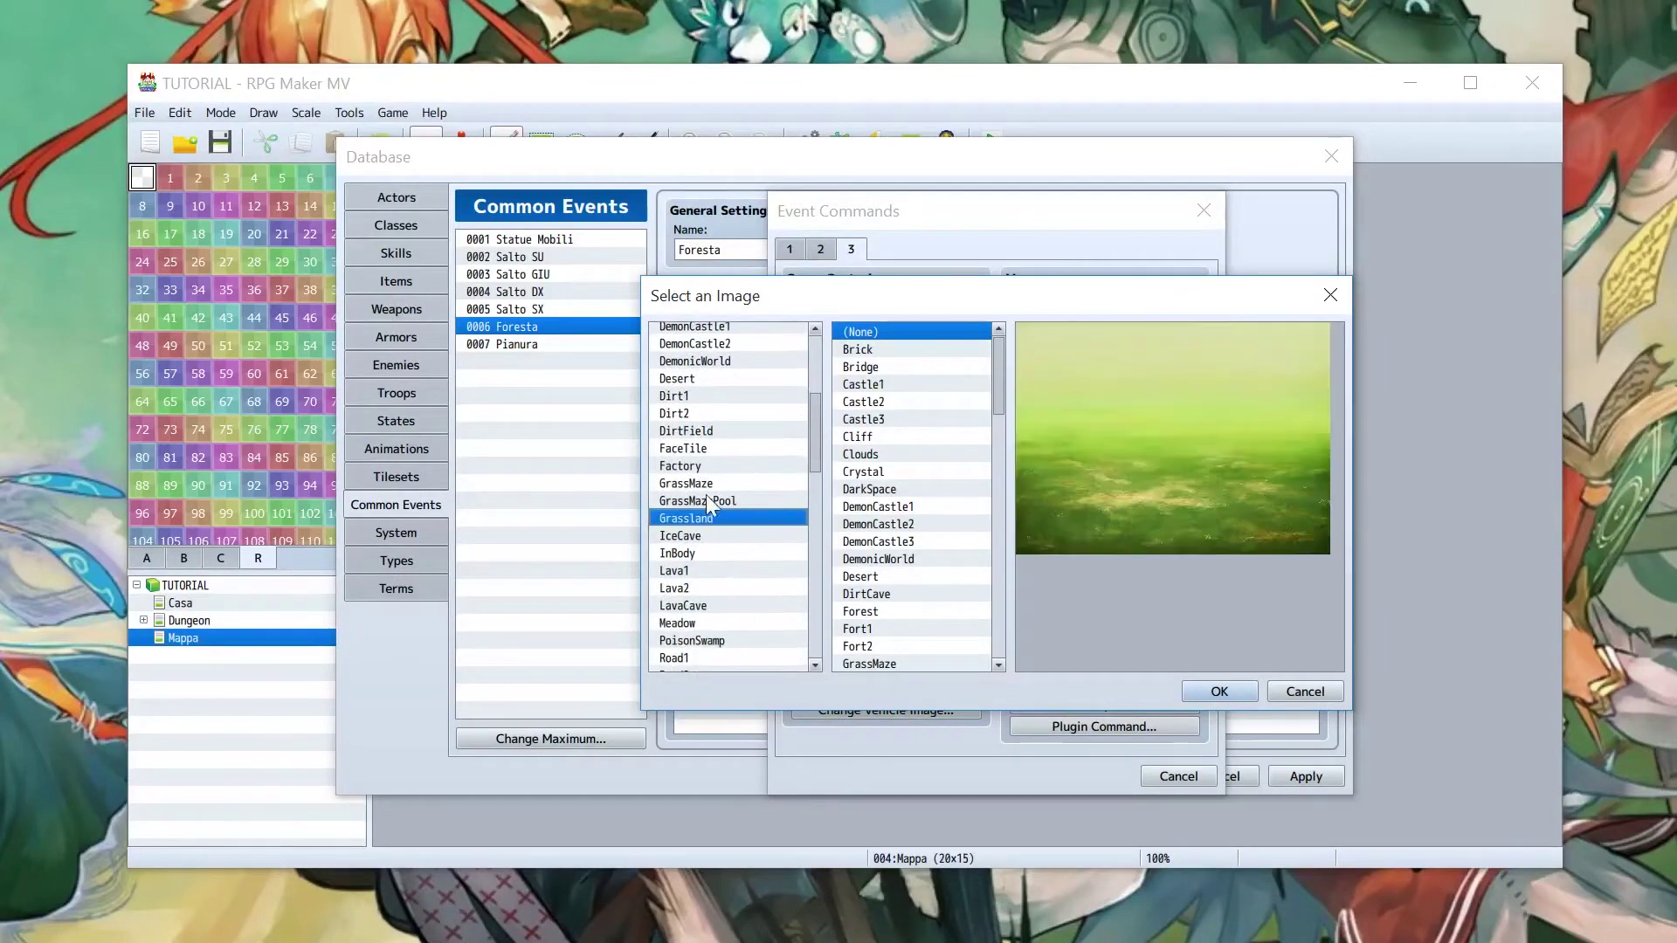
pyautogui.click(699, 431)
pyautogui.scroll(-2, 703, 441)
pyautogui.click(707, 376)
pyautogui.click(704, 360)
pyautogui.moveTo(814, 433); pyautogui.dragTo(803, 342)
pyautogui.click(732, 352)
pyautogui.press('Down')
pyautogui.press('Down')
pyautogui.press('Down')
pyautogui.press('Down')
pyautogui.press('Down')
pyautogui.press('Down')
pyautogui.press('Down')
pyautogui.press('Down')
pyautogui.press('Down')
pyautogui.press('Down')
pyautogui.press('Down')
pyautogui.press('Down')
pyautogui.press('Down')
pyautogui.press('Down')
pyautogui.press('Down')
pyautogui.press('Down')
pyautogui.press('Down')
pyautogui.press('Down')
pyautogui.press('Down')
pyautogui.press('Down')
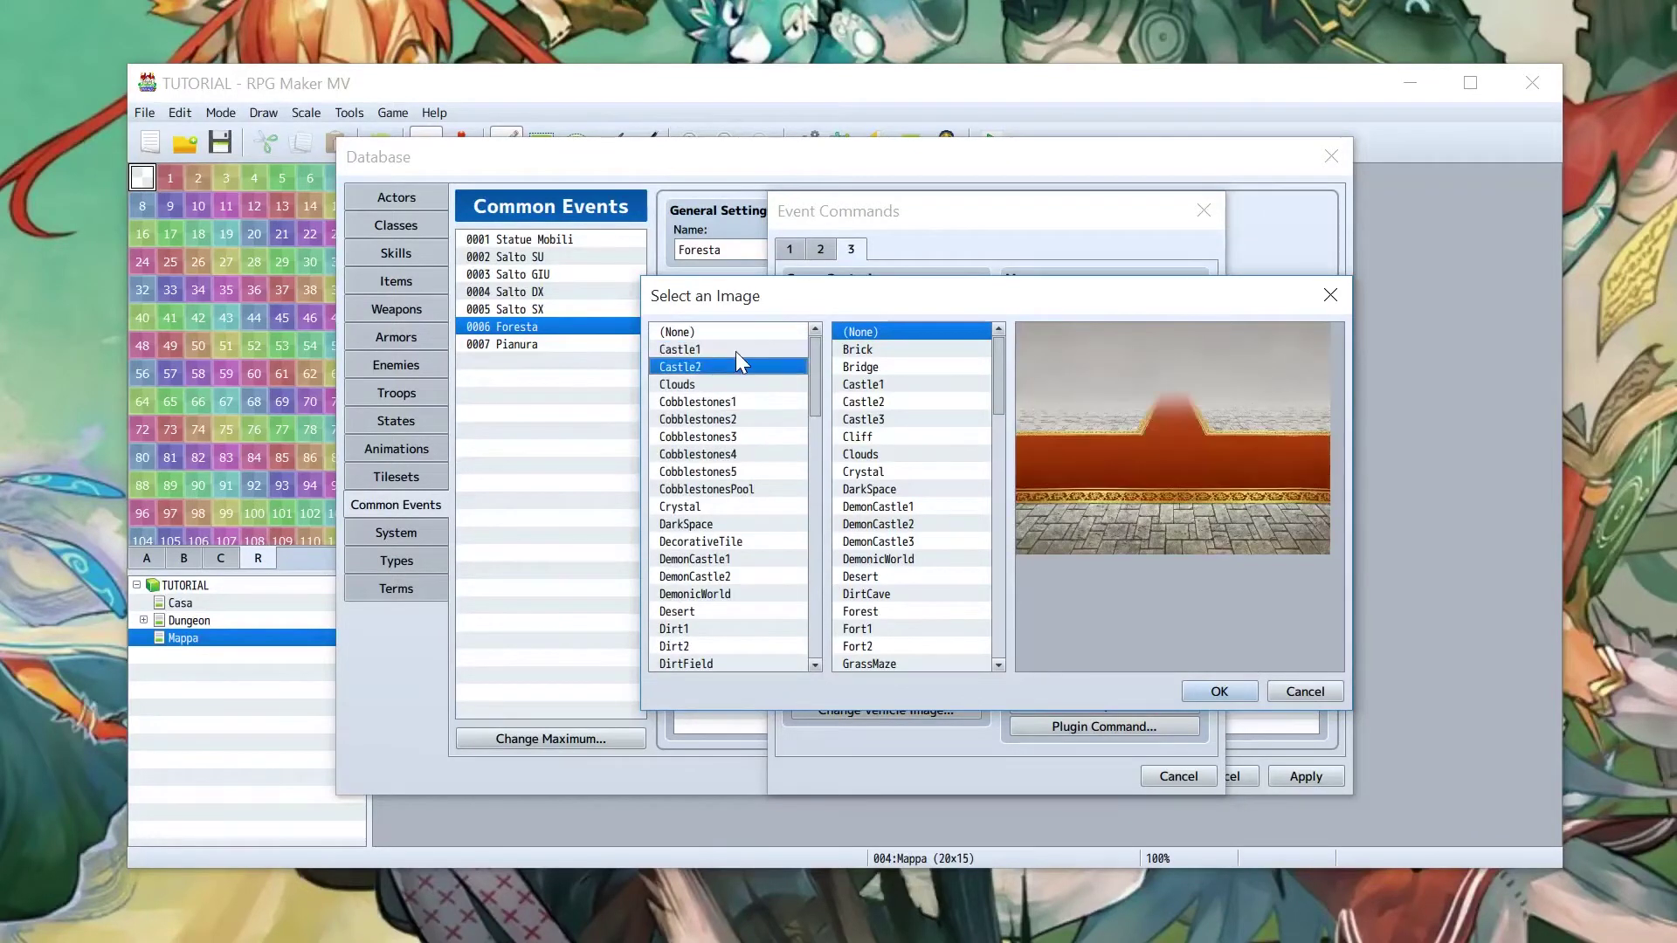
pyautogui.press('Down')
pyautogui.press('Down')
pyautogui.press('Down')
pyautogui.press('Down')
pyautogui.press('Down')
pyautogui.press('Down')
pyautogui.press('Down')
pyautogui.press('Down')
pyautogui.press('Down')
pyautogui.press('Down')
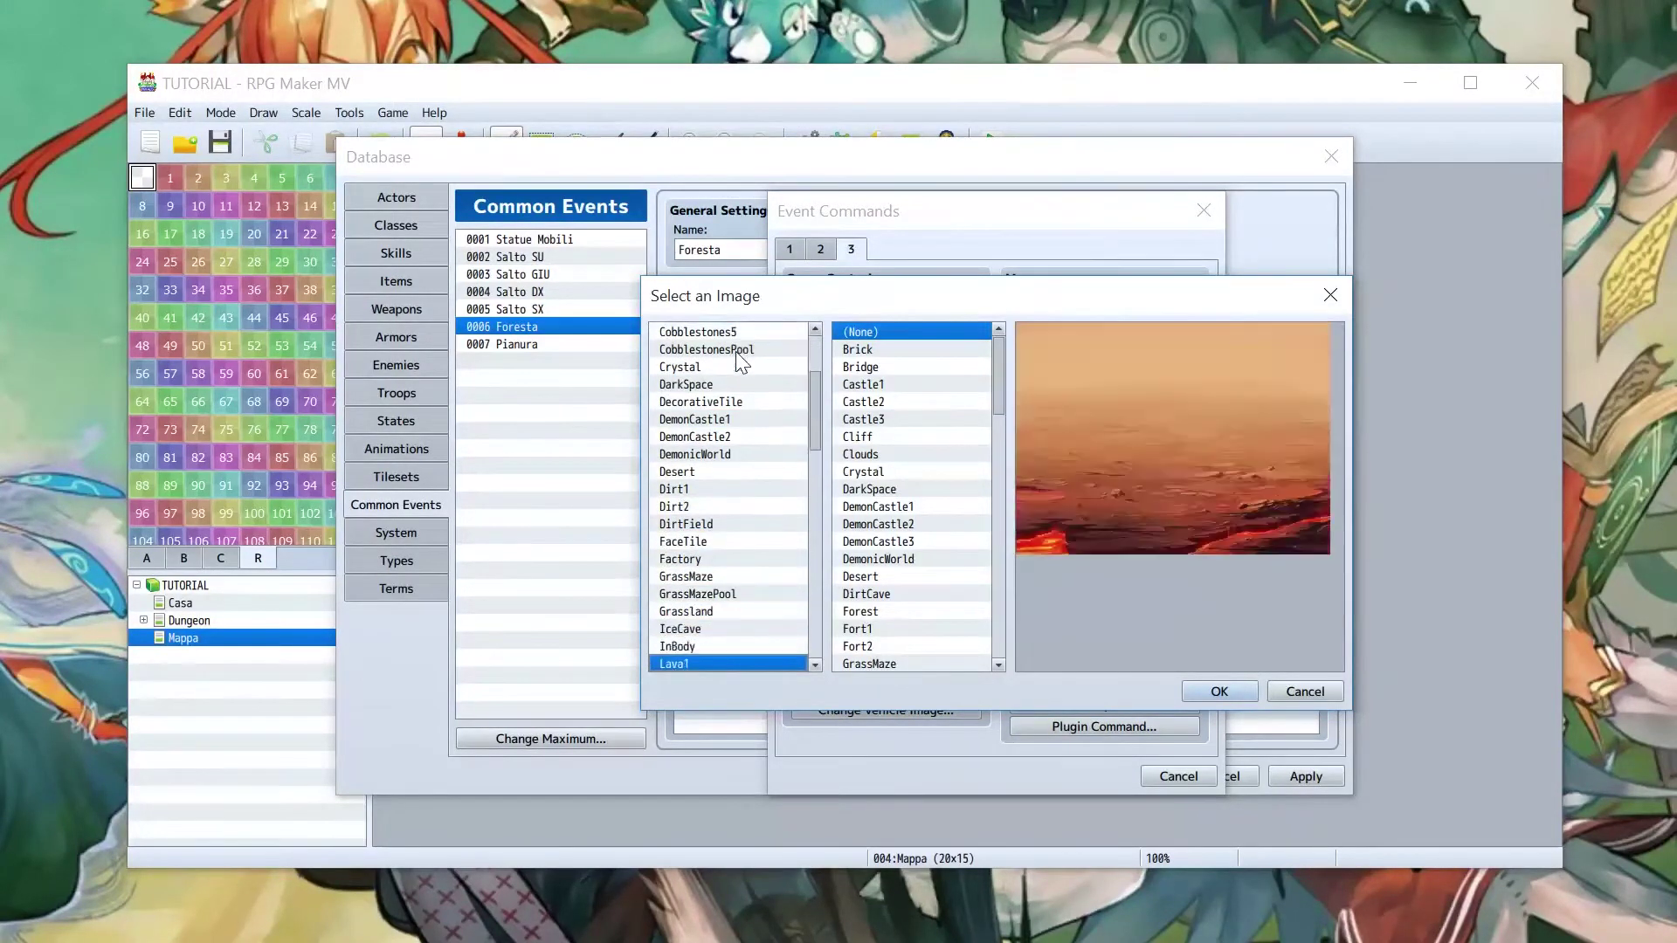
pyautogui.press('Up')
pyautogui.press('Up')
pyautogui.press('Up')
pyautogui.press('Up')
pyautogui.press('Up')
pyautogui.press('Up')
pyautogui.press('Up')
pyautogui.press('Up')
pyautogui.press('Up')
pyautogui.press('Up')
pyautogui.press('Up')
pyautogui.press('Up')
pyautogui.press('Up')
pyautogui.press('Up')
pyautogui.press('Up')
pyautogui.press('Up')
pyautogui.press('Up')
pyautogui.press('Up')
pyautogui.press('Up')
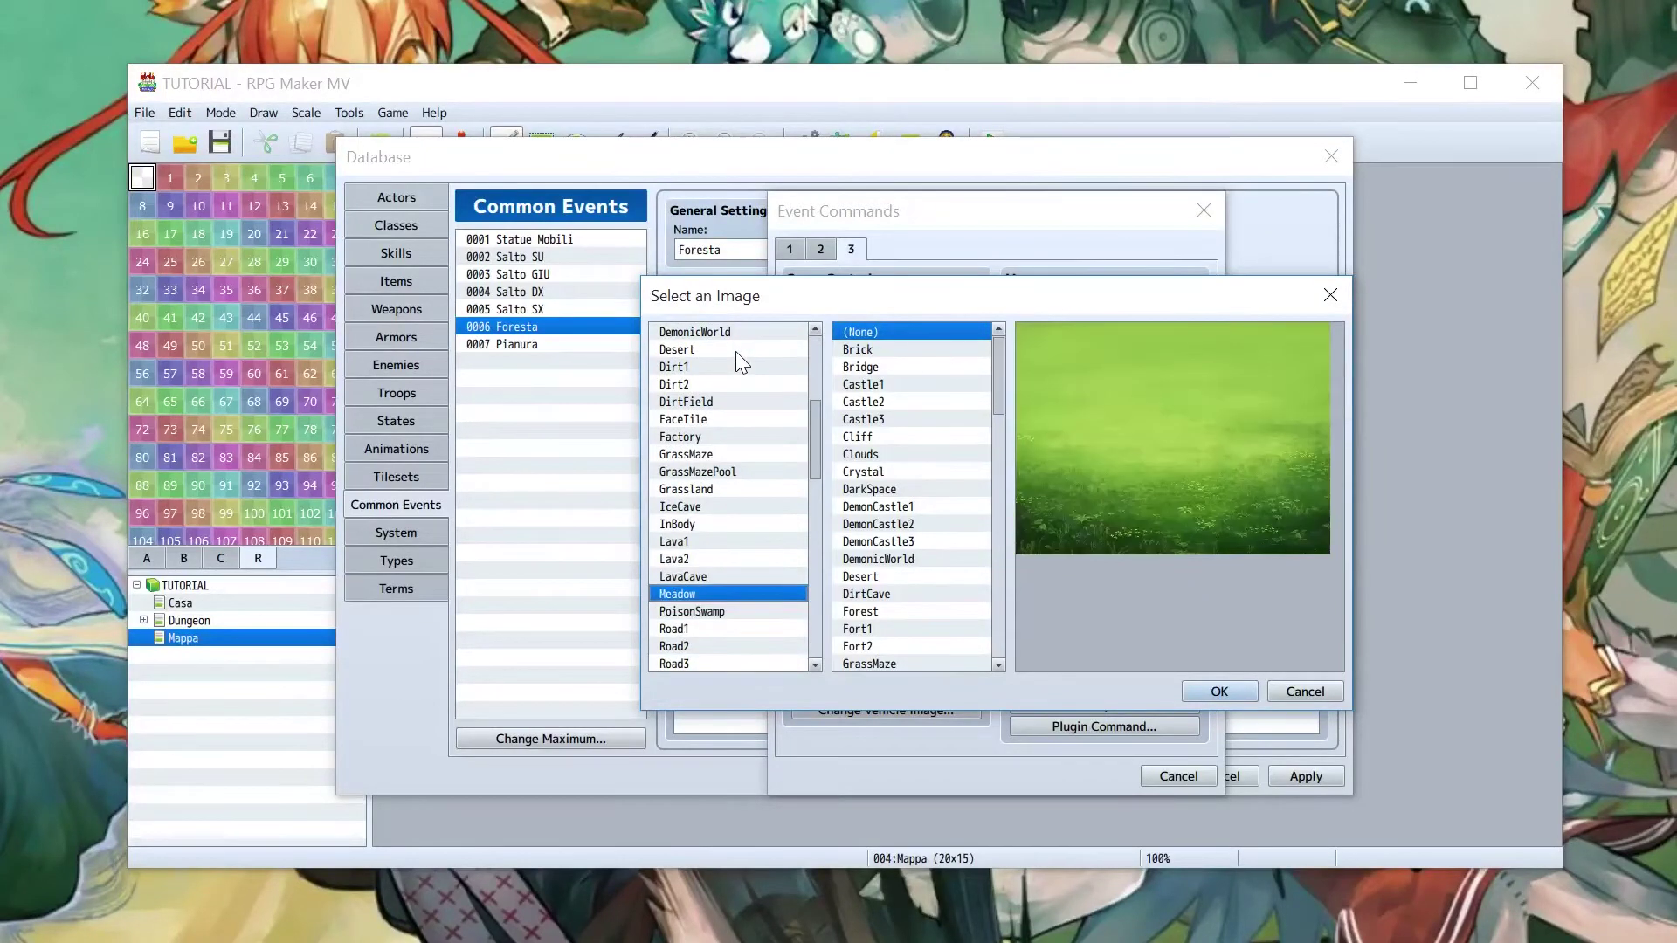
pyautogui.press('Up')
pyautogui.press('Up')
pyautogui.press('Up')
pyautogui.press('Up')
pyautogui.press('Up')
pyautogui.press('Up')
pyautogui.press('Up')
pyautogui.press('Up')
pyautogui.press('Up')
pyautogui.press('Up')
pyautogui.press('Up')
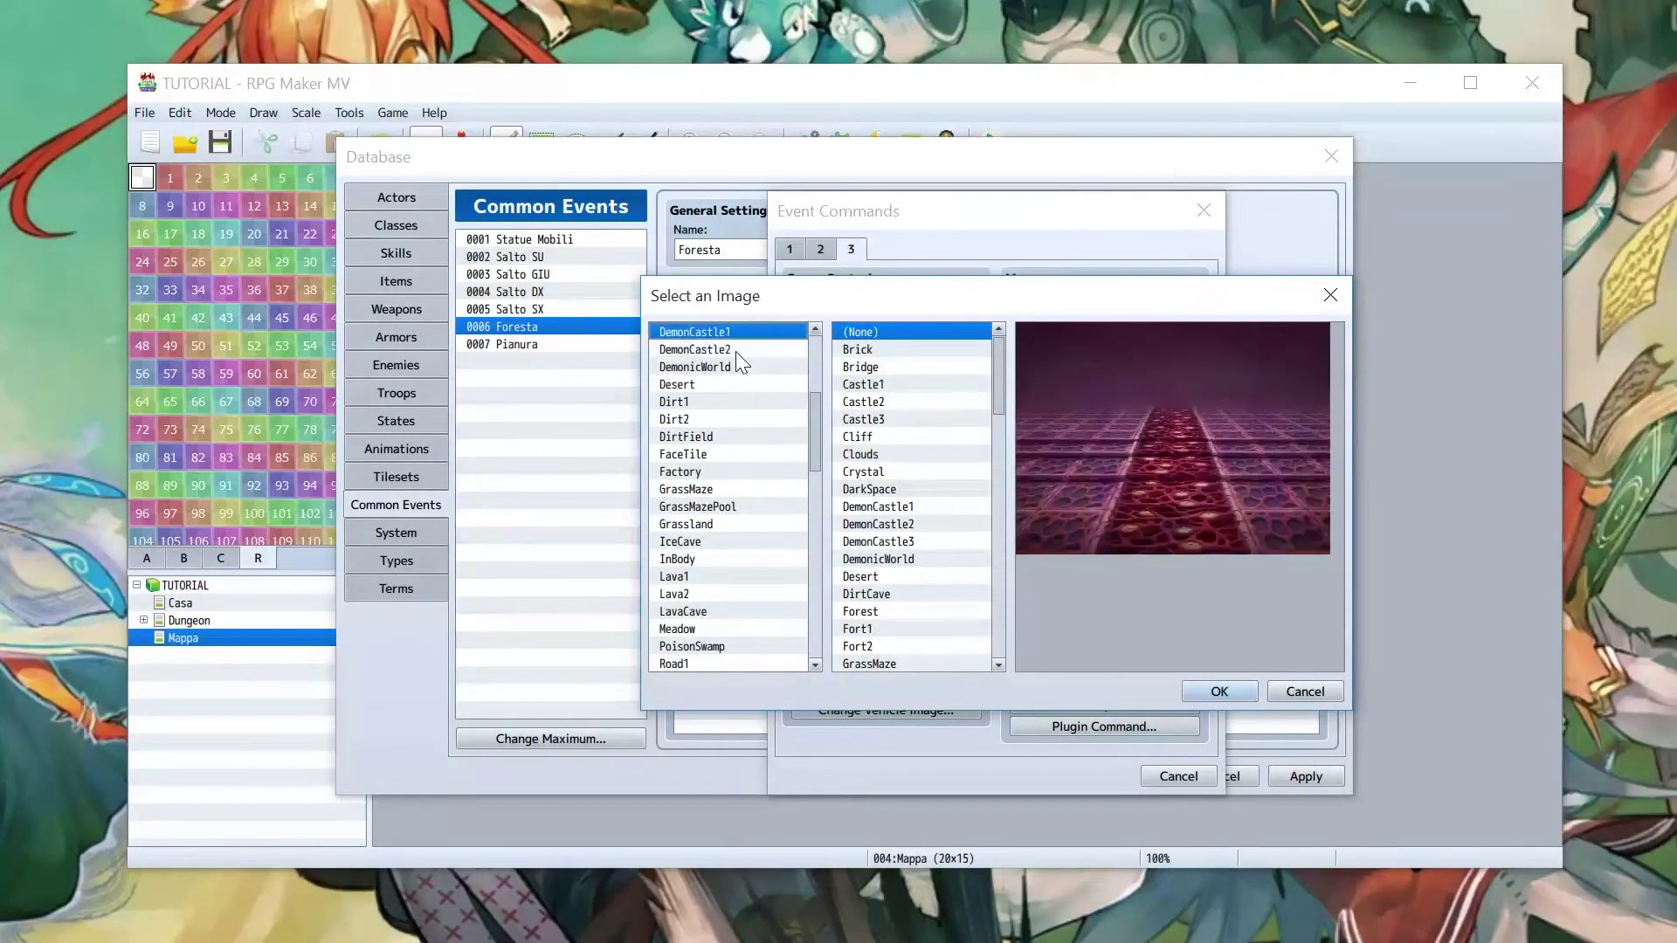
pyautogui.press('Down')
pyautogui.press('Down')
pyautogui.press('Down')
pyautogui.press('Down')
pyautogui.press('Down')
pyautogui.press('Down')
pyautogui.press('Down')
pyautogui.press('Down')
pyautogui.press('Down')
pyautogui.press('Down')
pyautogui.press('Down')
pyautogui.press('Down')
pyautogui.press('Down')
pyautogui.press('Down')
pyautogui.press('Down')
pyautogui.press('Down')
pyautogui.press('Down')
pyautogui.press('Down')
pyautogui.press('Down')
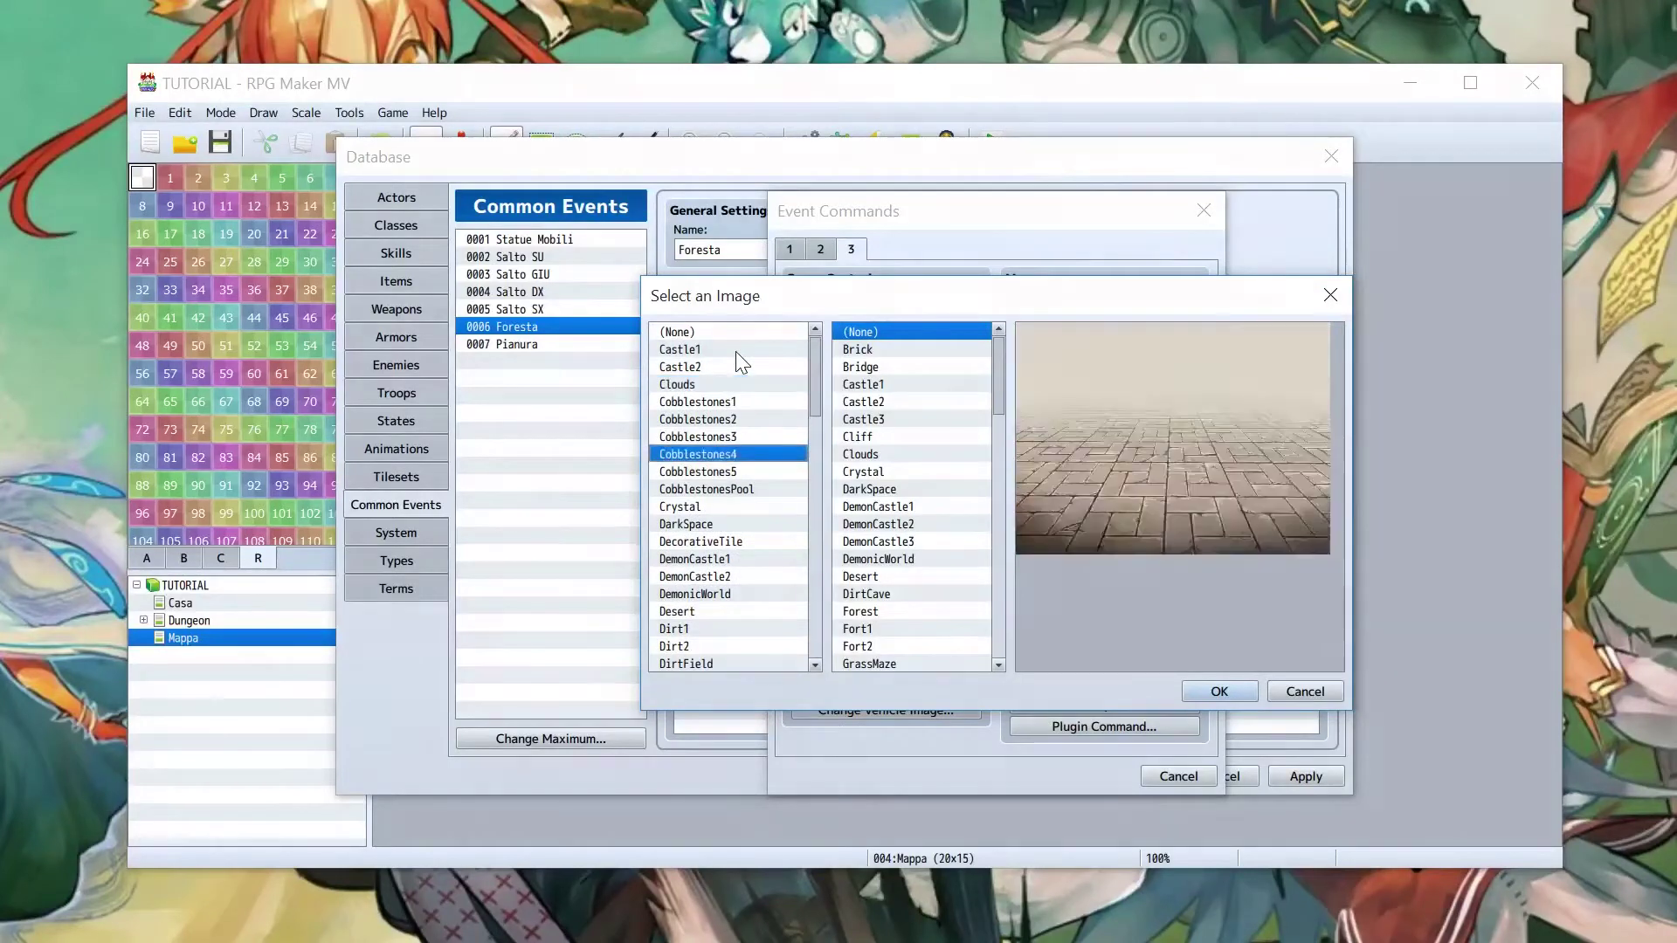
pyautogui.press('Down')
pyautogui.press('Down')
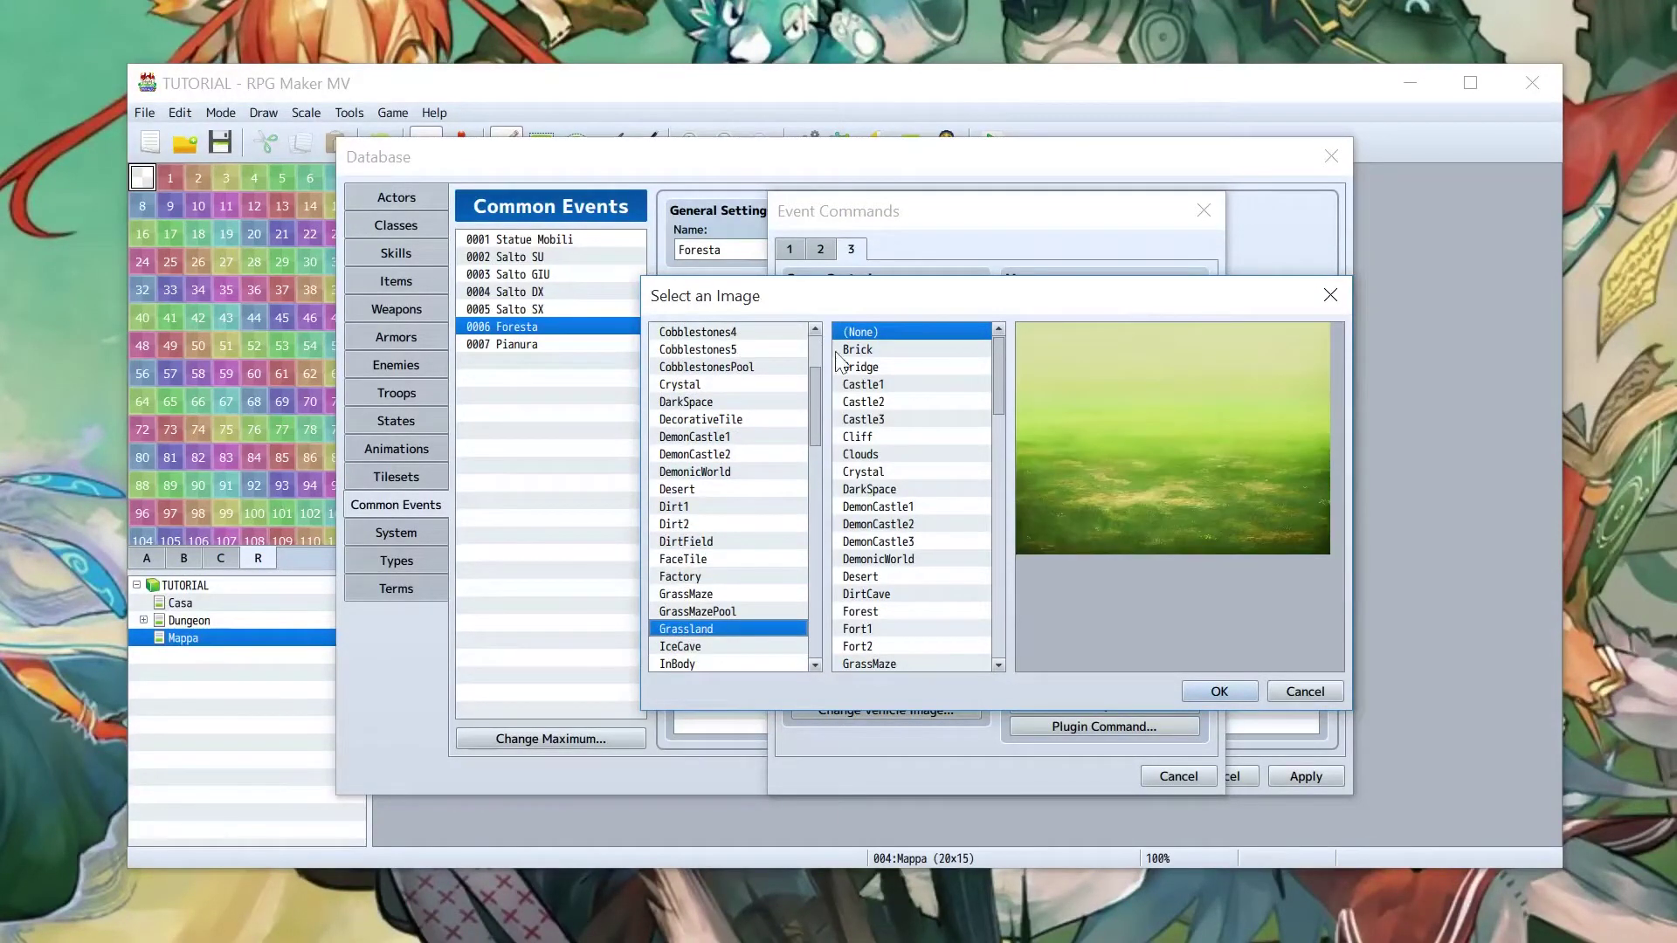
# Step: Pair the ground image with the Forest backdrop and accept the battle background images
pyautogui.click(916, 490)
pyautogui.press('Down')
pyautogui.press('Down')
pyautogui.press('Down')
pyautogui.press('Down')
pyautogui.press('Down')
pyautogui.press('Down')
pyautogui.press('Down')
pyautogui.press('Down')
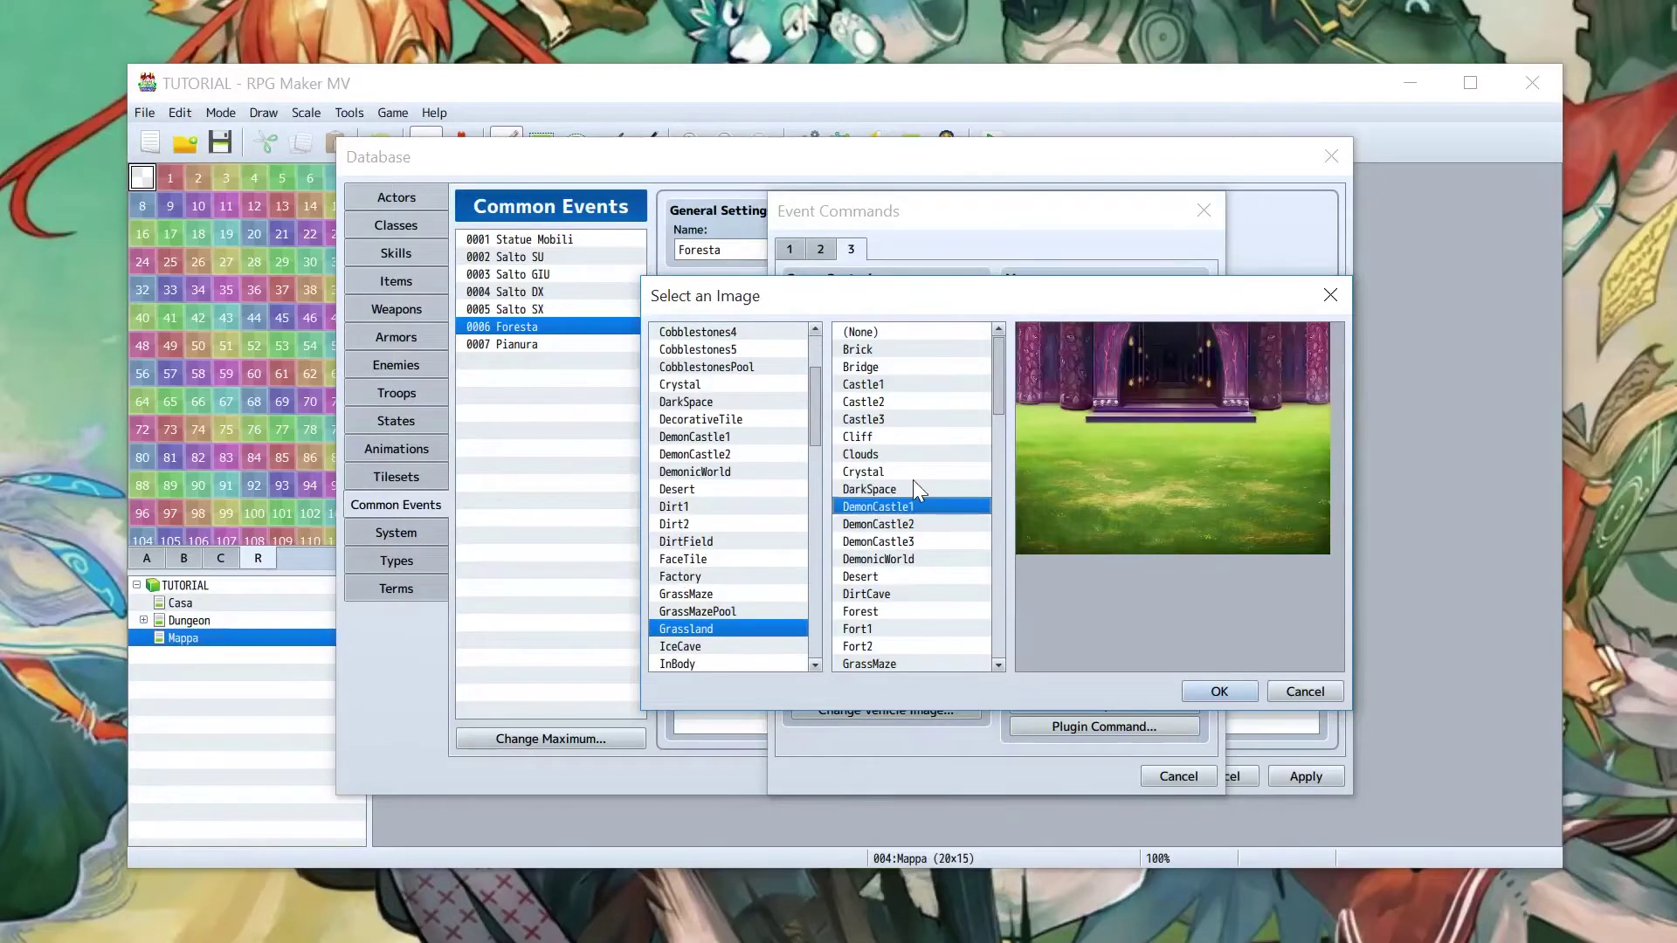
pyautogui.press('Up')
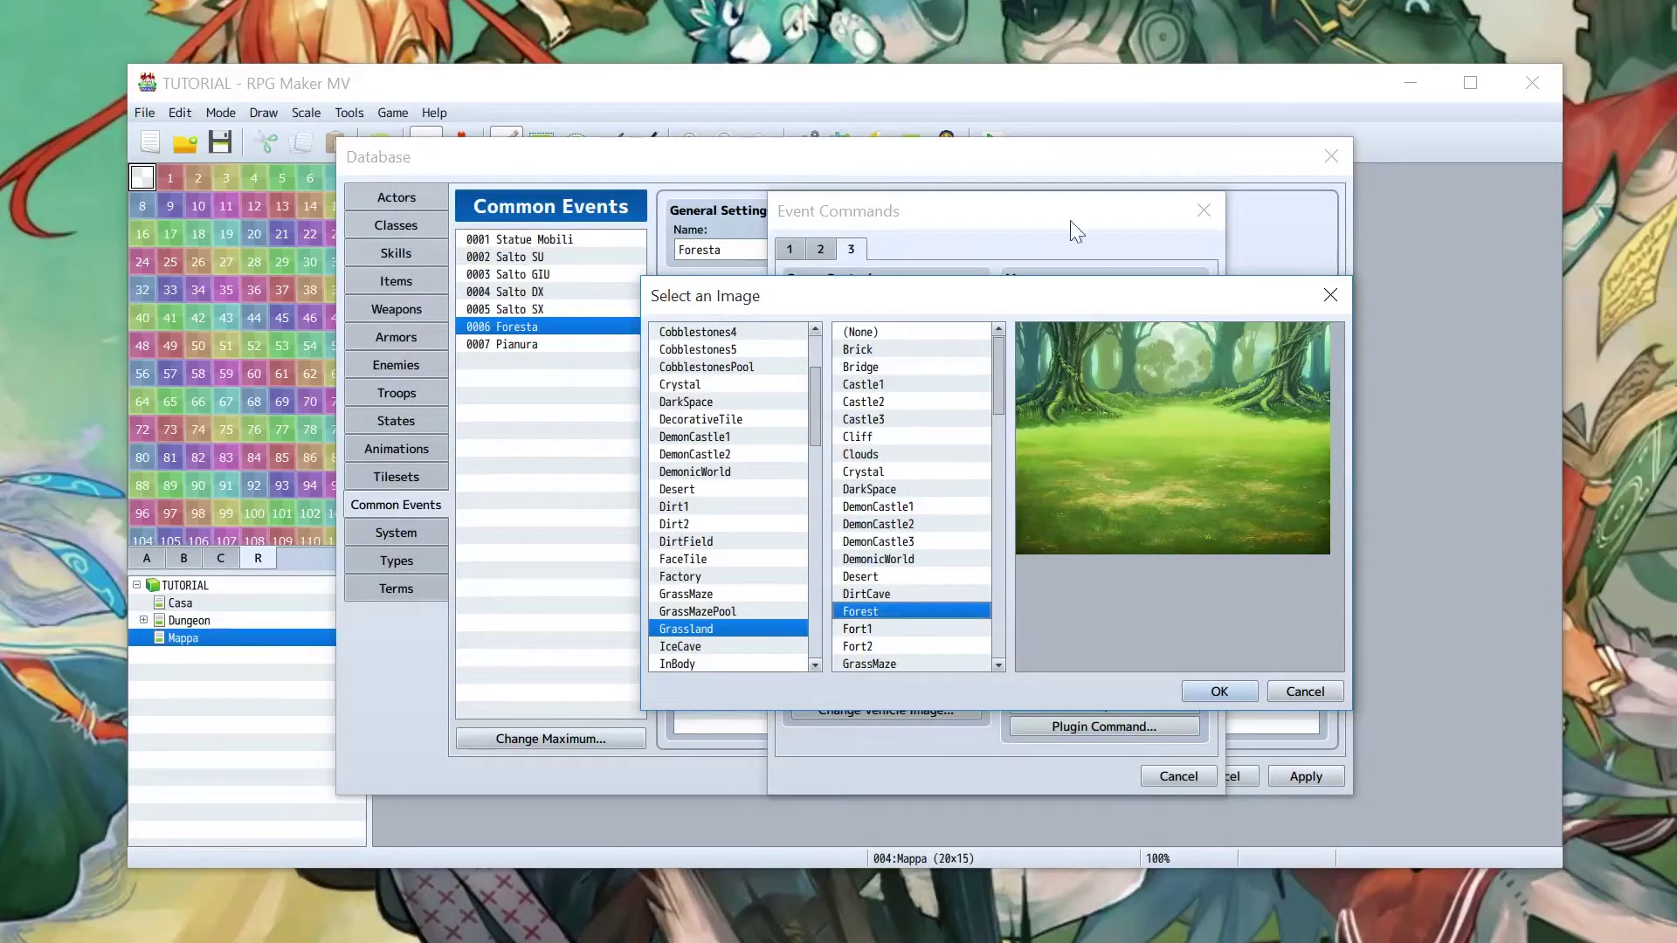
pyautogui.click(1198, 695)
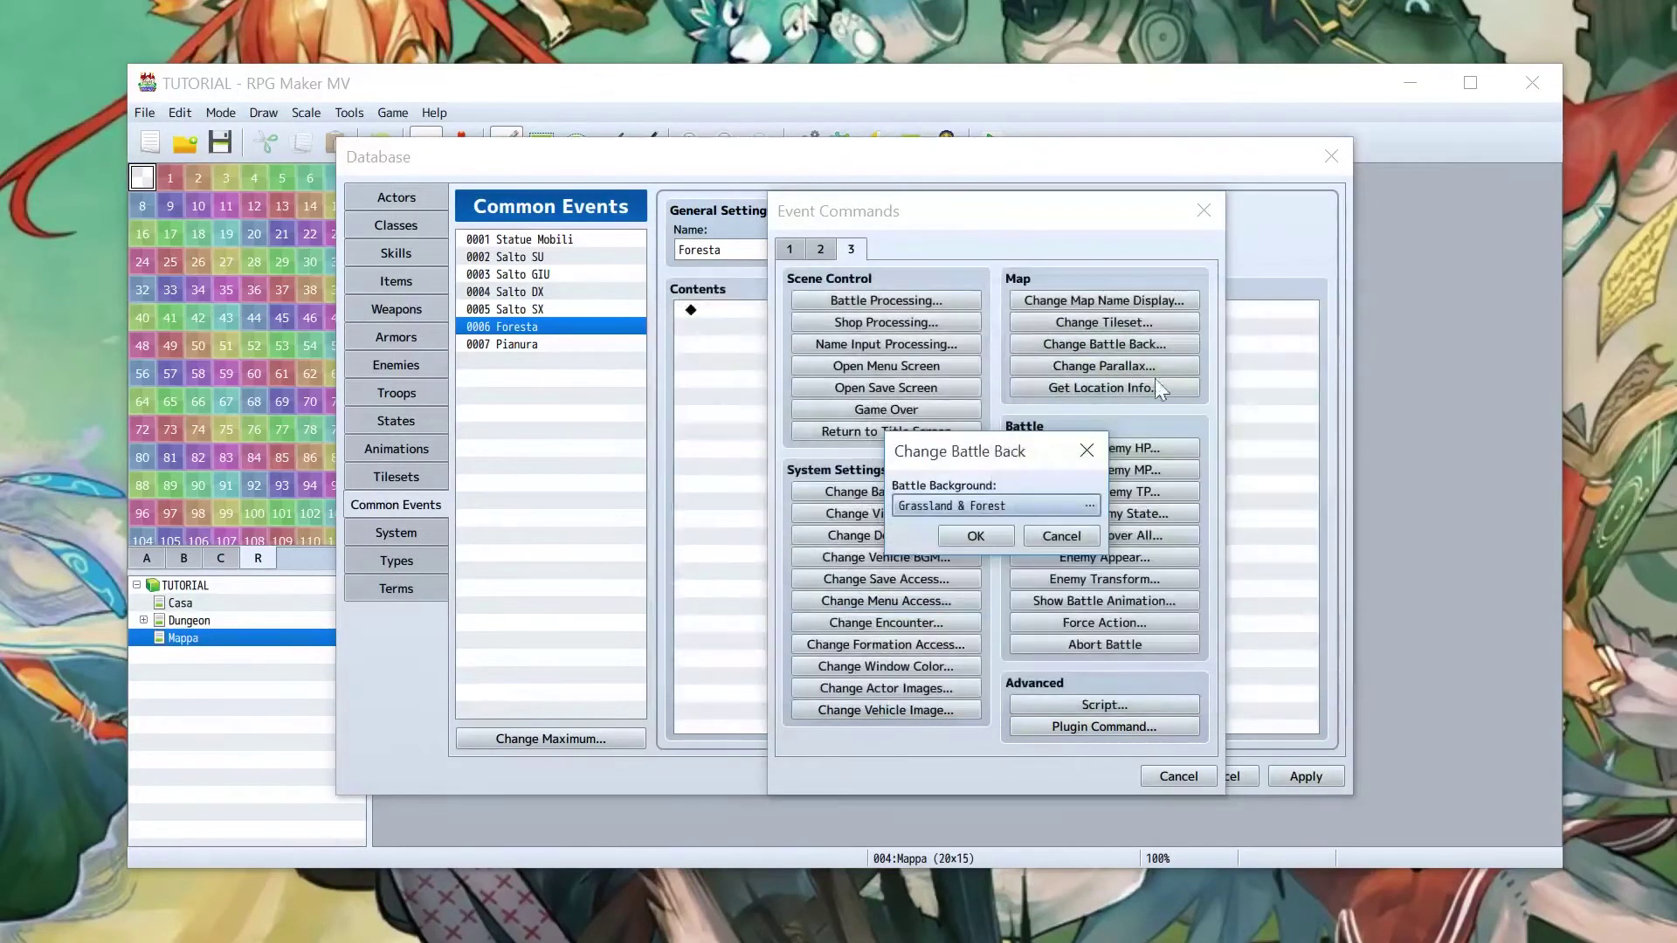
# Step: Insert the Grassland & Forest battle back command in Foresta and start a Change Battle Back command in the Pianura common event
pyautogui.click(961, 540)
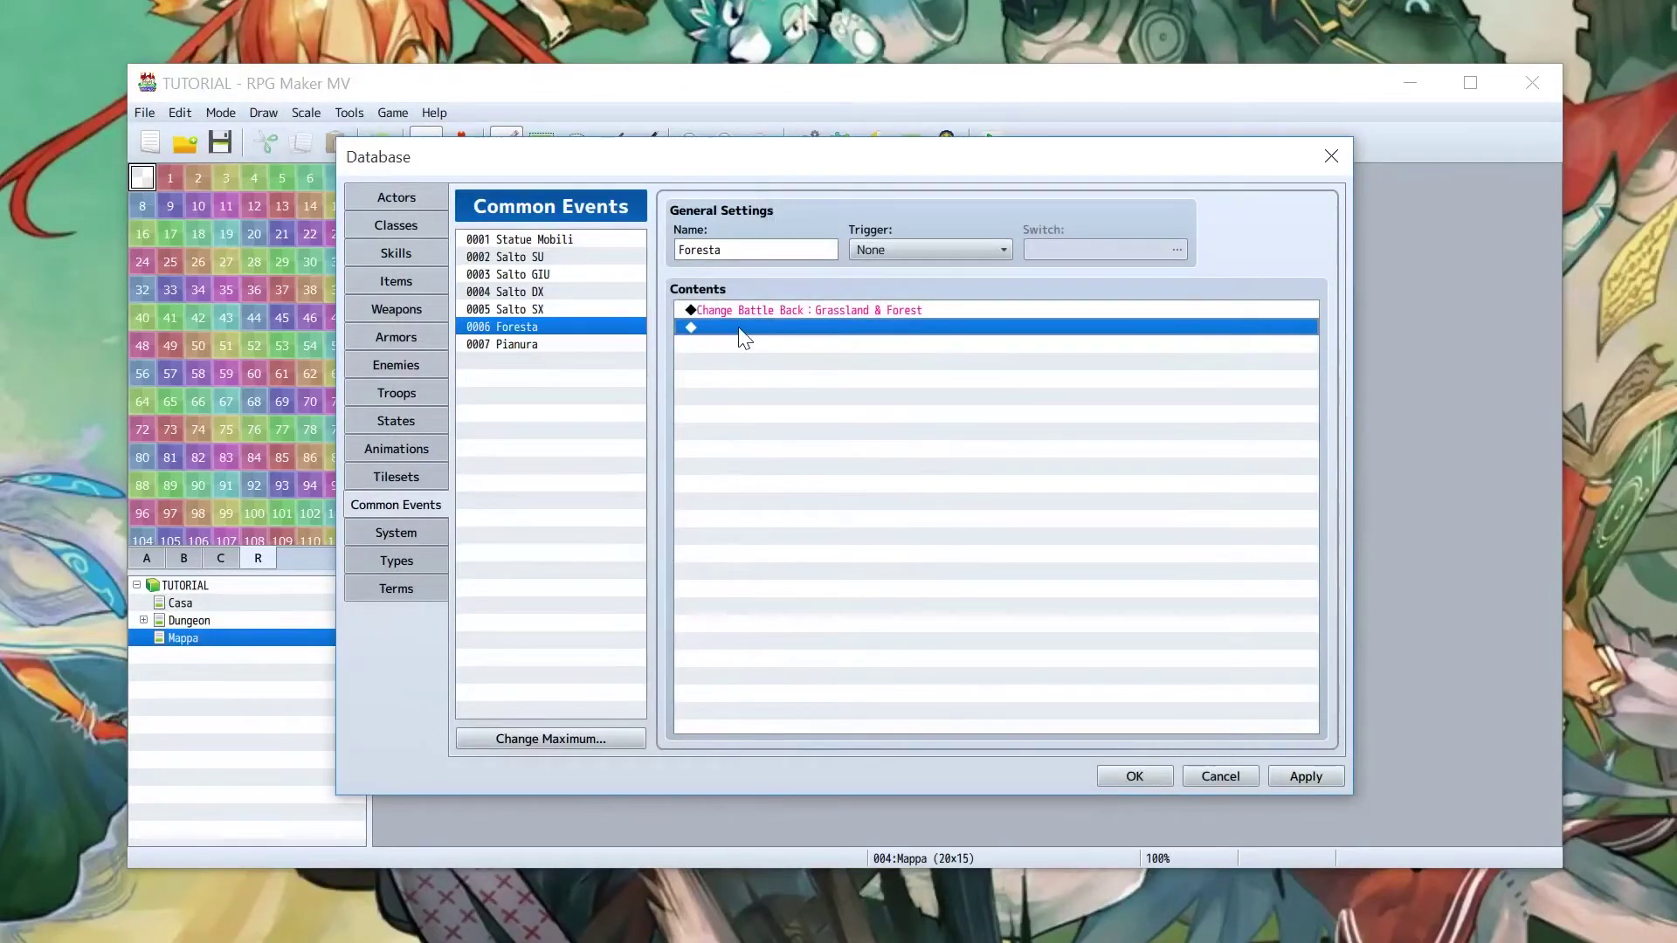
pyautogui.click(536, 344)
pyautogui.doubleClick(902, 375)
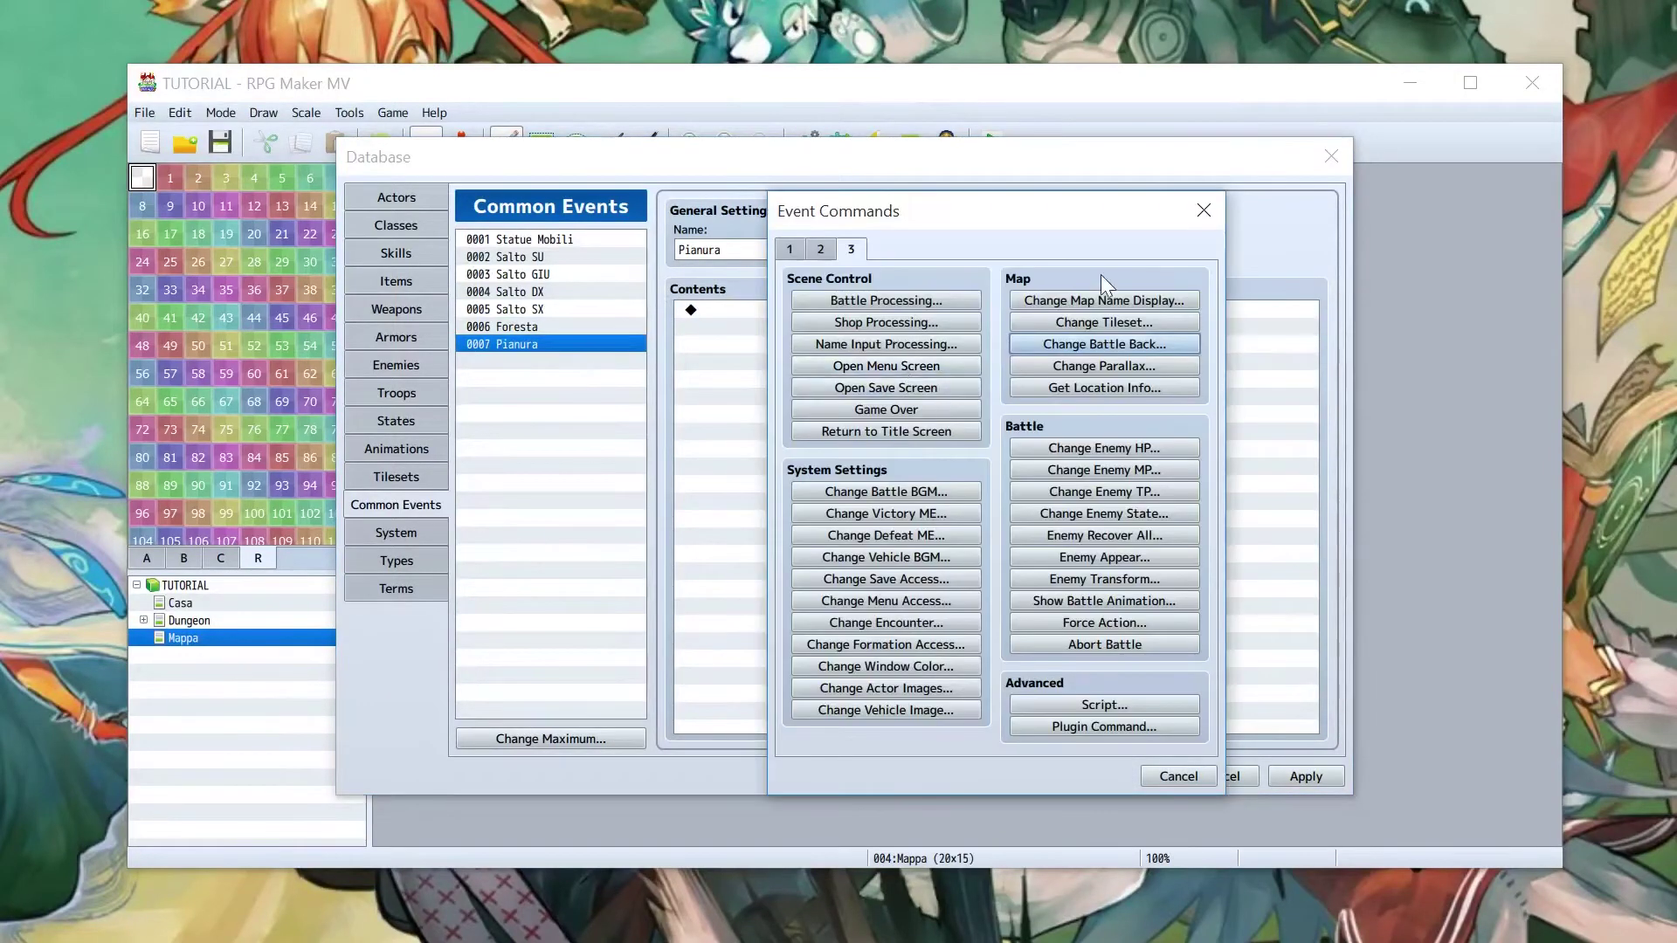
pyautogui.click(1106, 343)
pyautogui.click(908, 510)
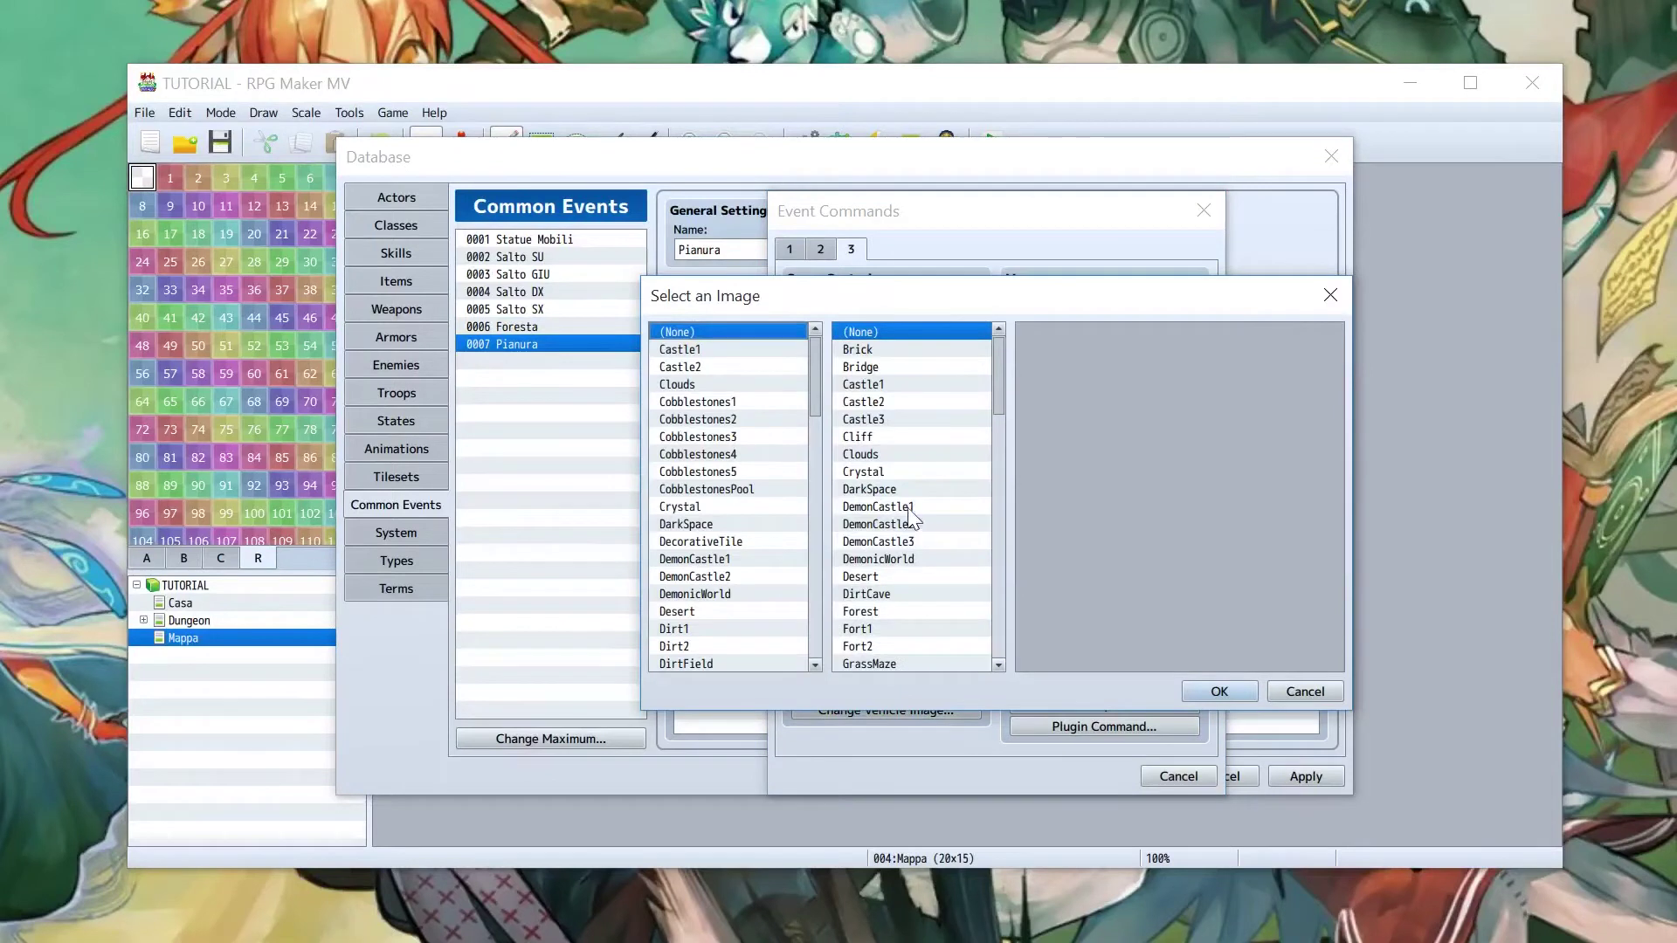
# Step: Browse the ground images for Pianura's battle background and select Grassland
pyautogui.moveTo(815, 390); pyautogui.dragTo(816, 416)
pyautogui.click(716, 515)
pyautogui.click(705, 505)
pyautogui.scroll(2, 705, 505)
pyautogui.press('Up')
pyautogui.press('Up')
pyautogui.press('Up')
pyautogui.press('Up')
pyautogui.press('Up')
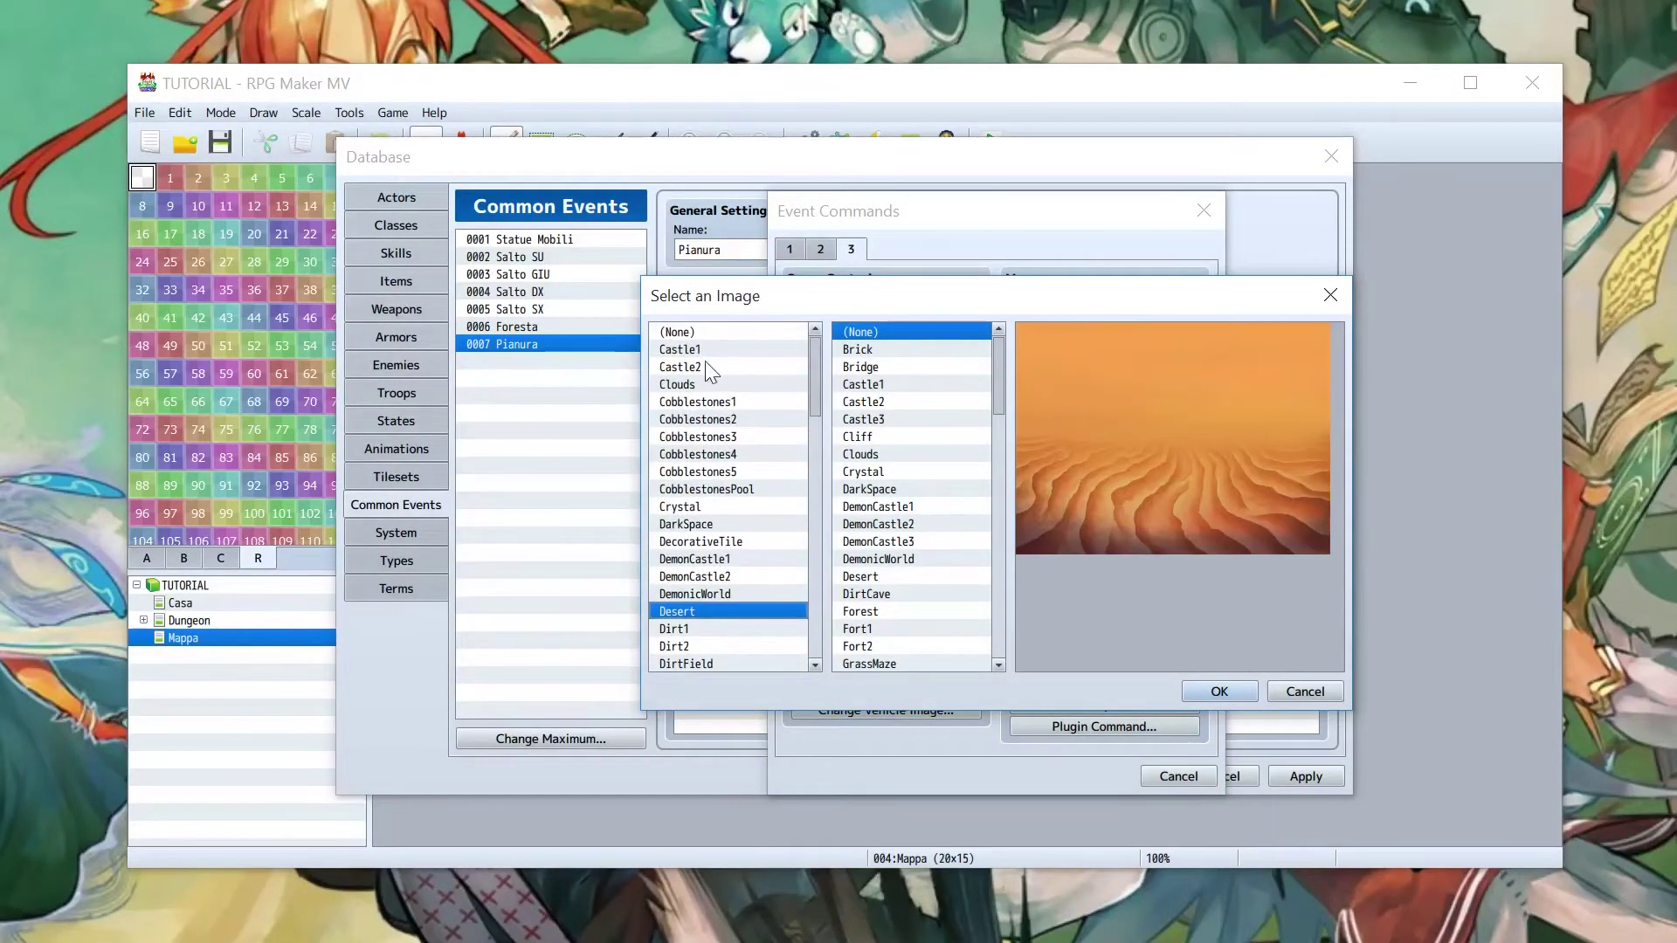
pyautogui.press('Down')
pyautogui.press('Down')
pyautogui.press('Down')
pyautogui.press('Down')
pyautogui.press('Down')
pyautogui.press('Down')
pyautogui.press('Down')
pyautogui.press('Down')
pyautogui.press('Down')
pyautogui.press('Down')
pyautogui.press('Down')
pyautogui.press('Down')
pyautogui.press('Down')
pyautogui.press('Down')
pyautogui.press('Down')
pyautogui.press('Down')
pyautogui.press('Down')
pyautogui.press('Down')
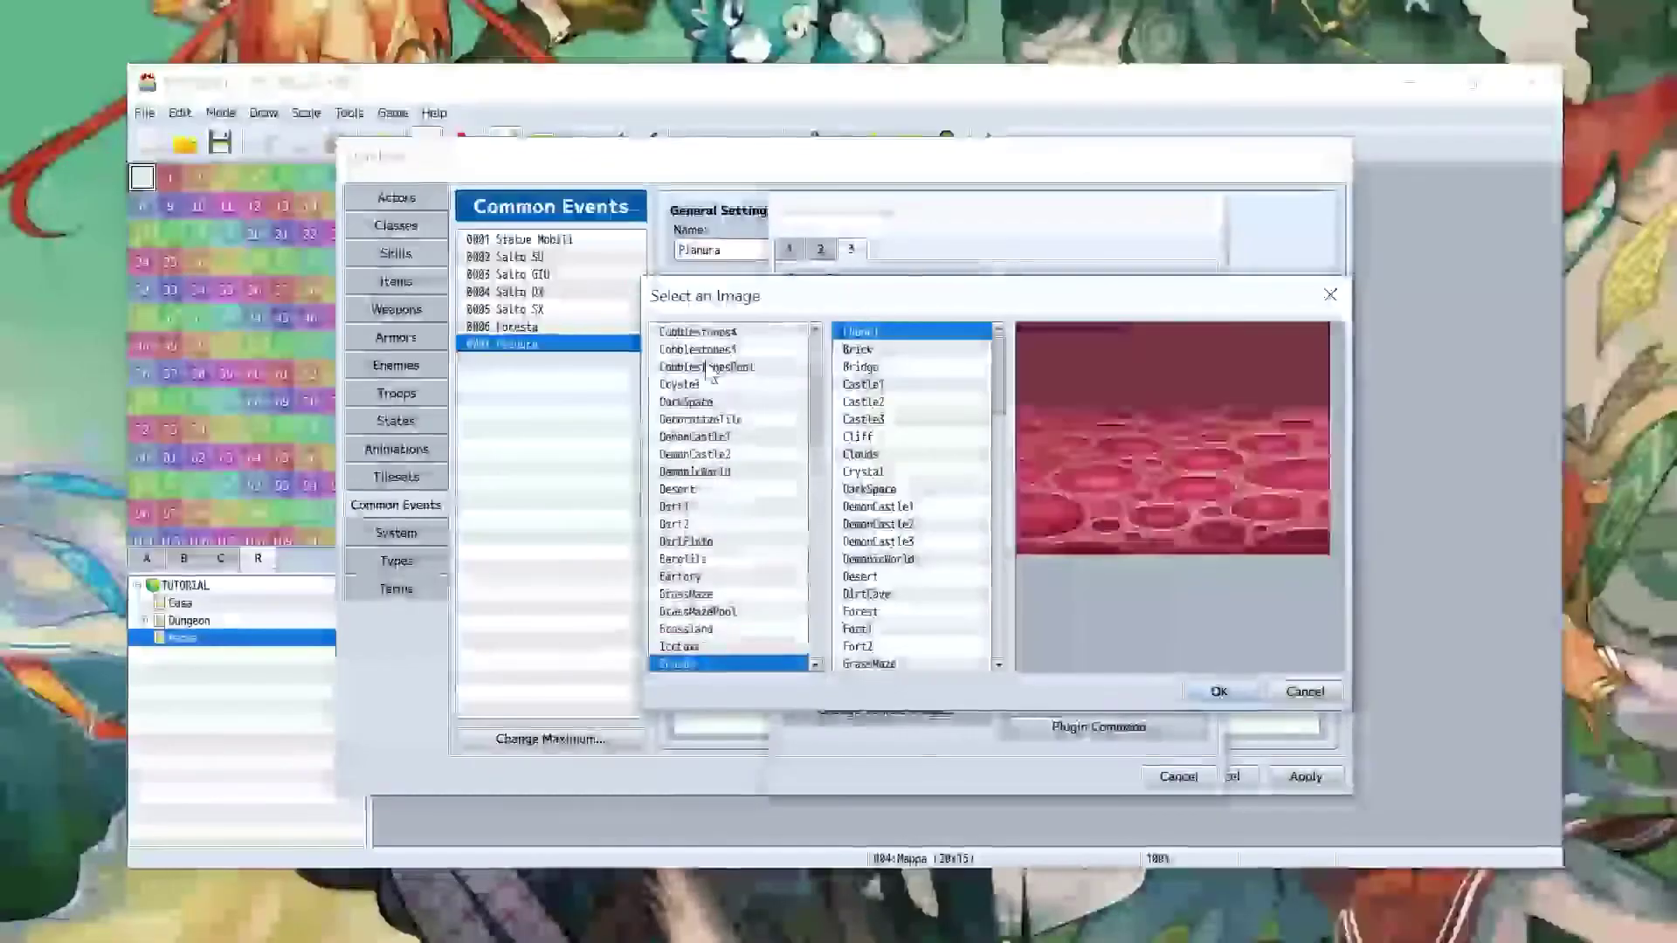
pyautogui.press('Up')
pyautogui.press('Up')
pyautogui.press('Up')
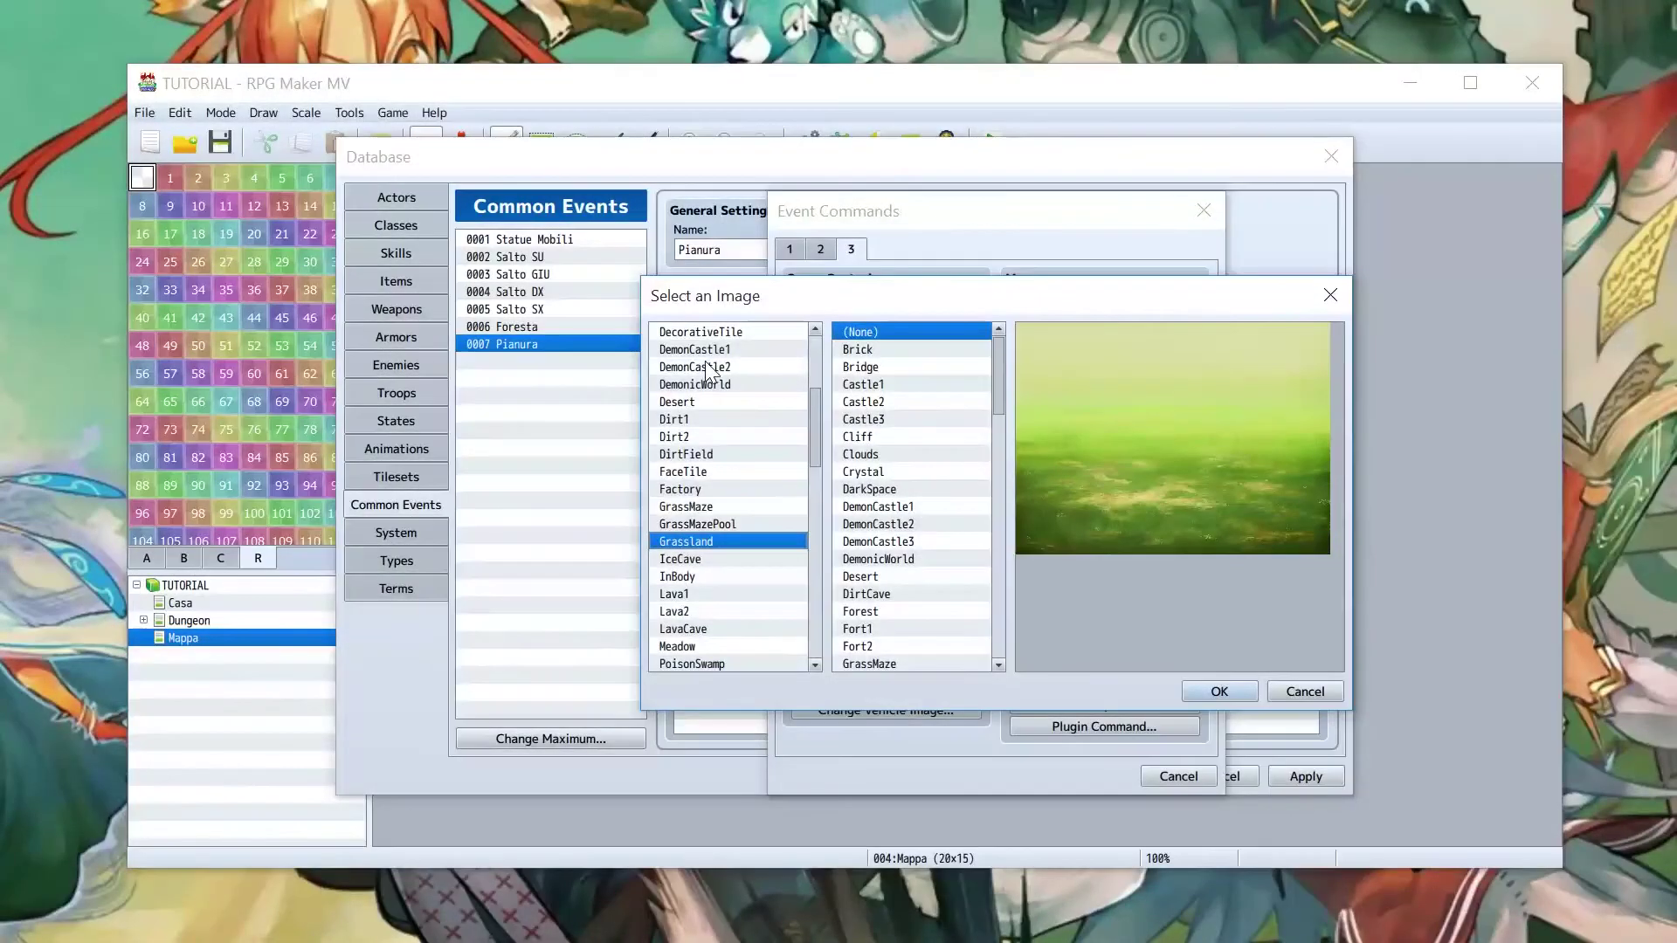
# Step: Pair Pianura's ground image with the Grassland backdrop, insert the Change Battle Back command and apply the database changes
pyautogui.click(900, 400)
pyautogui.click(896, 363)
pyautogui.press('Down')
pyautogui.press('Down')
pyautogui.press('Down')
pyautogui.press('Down')
pyautogui.press('Down')
pyautogui.press('Down')
pyautogui.press('Down')
pyautogui.press('Down')
pyautogui.press('Down')
pyautogui.press('Down')
pyautogui.press('Down')
pyautogui.press('Down')
pyautogui.press('Down')
pyautogui.press('Down')
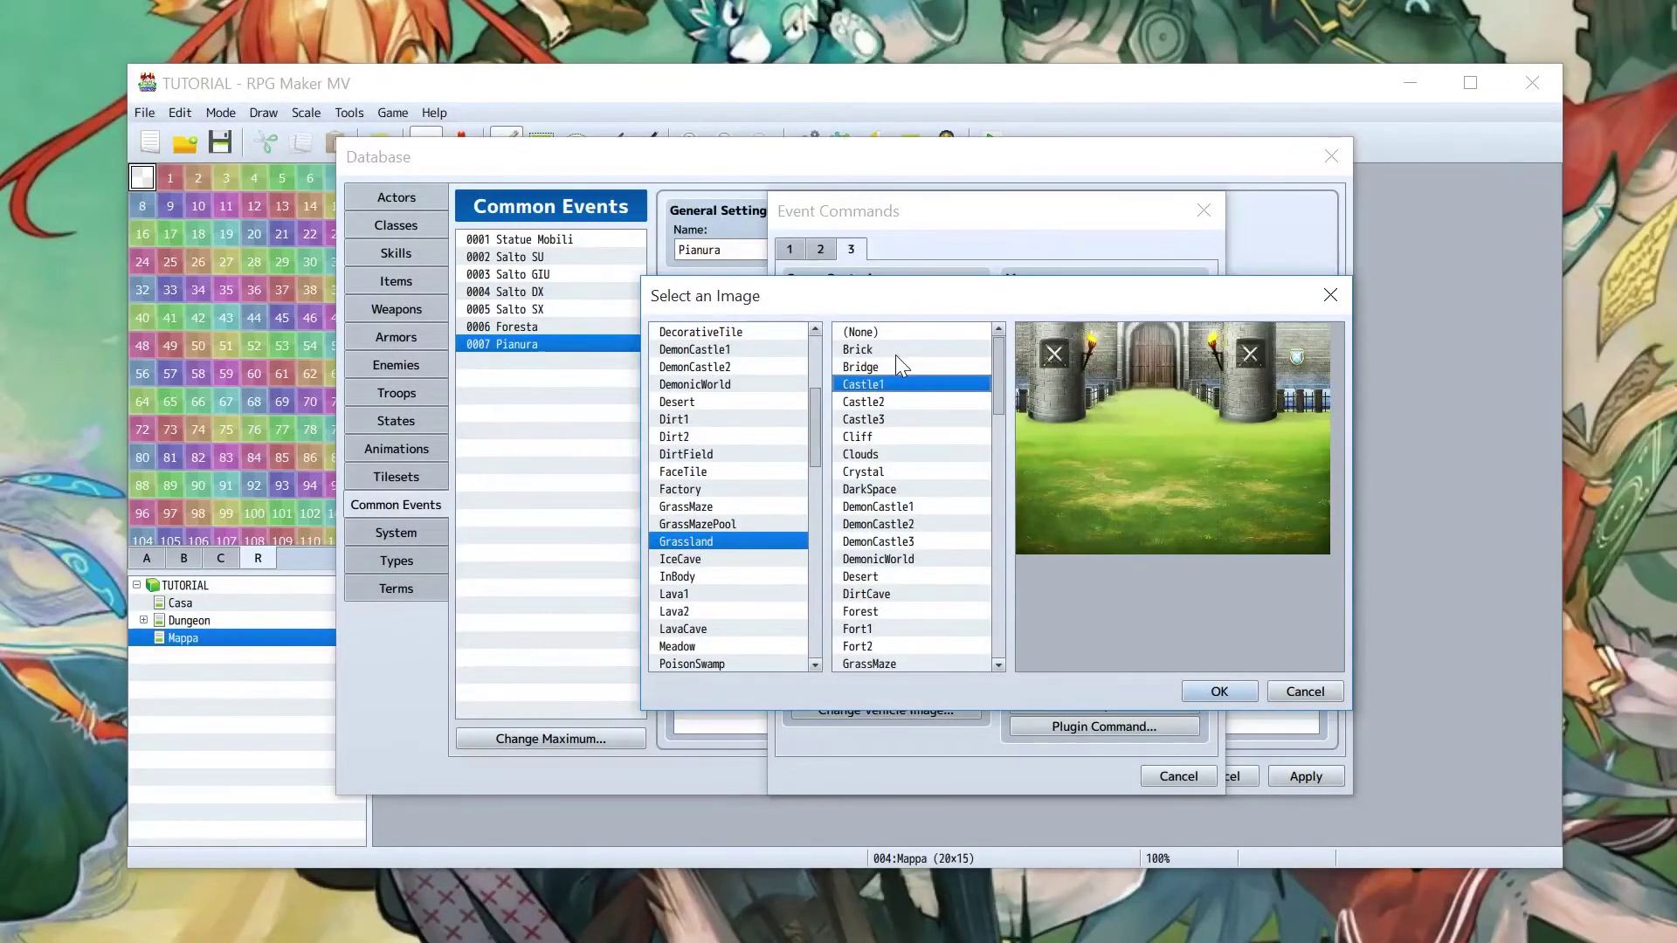
pyautogui.press('Down')
pyautogui.press('Down')
pyautogui.press('Down')
pyautogui.press('Down')
pyautogui.press('Down')
pyautogui.press('Down')
pyautogui.press('Down')
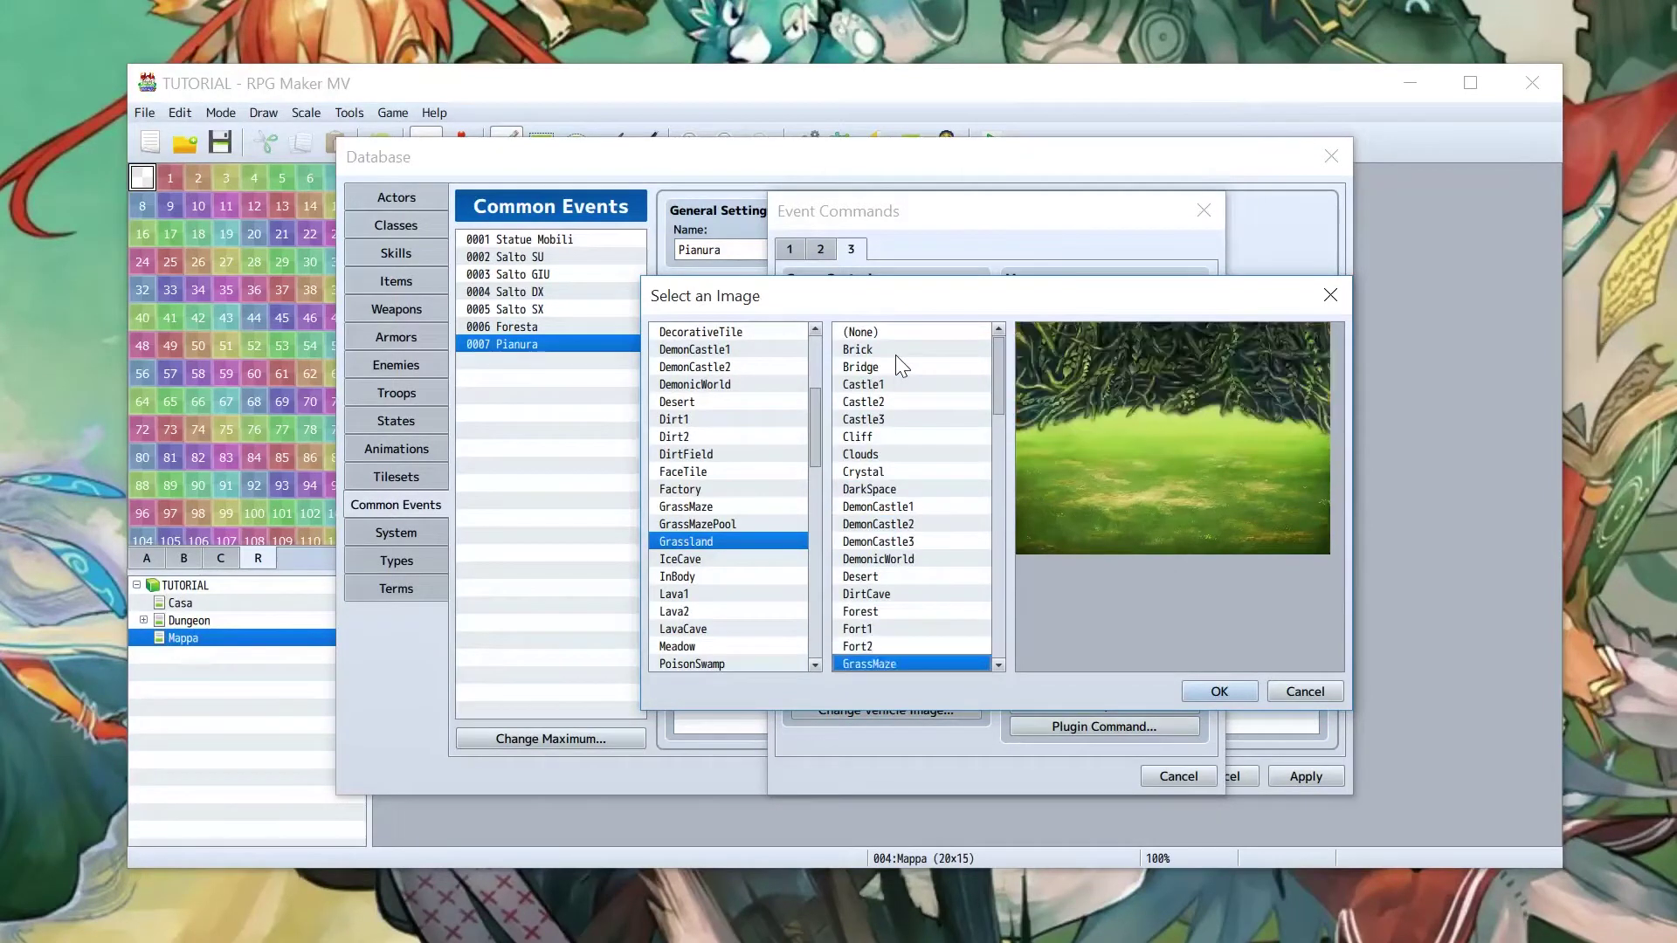
pyautogui.press('Up')
pyautogui.press('Up')
pyautogui.press('Up')
pyautogui.press('Up')
pyautogui.press('Down')
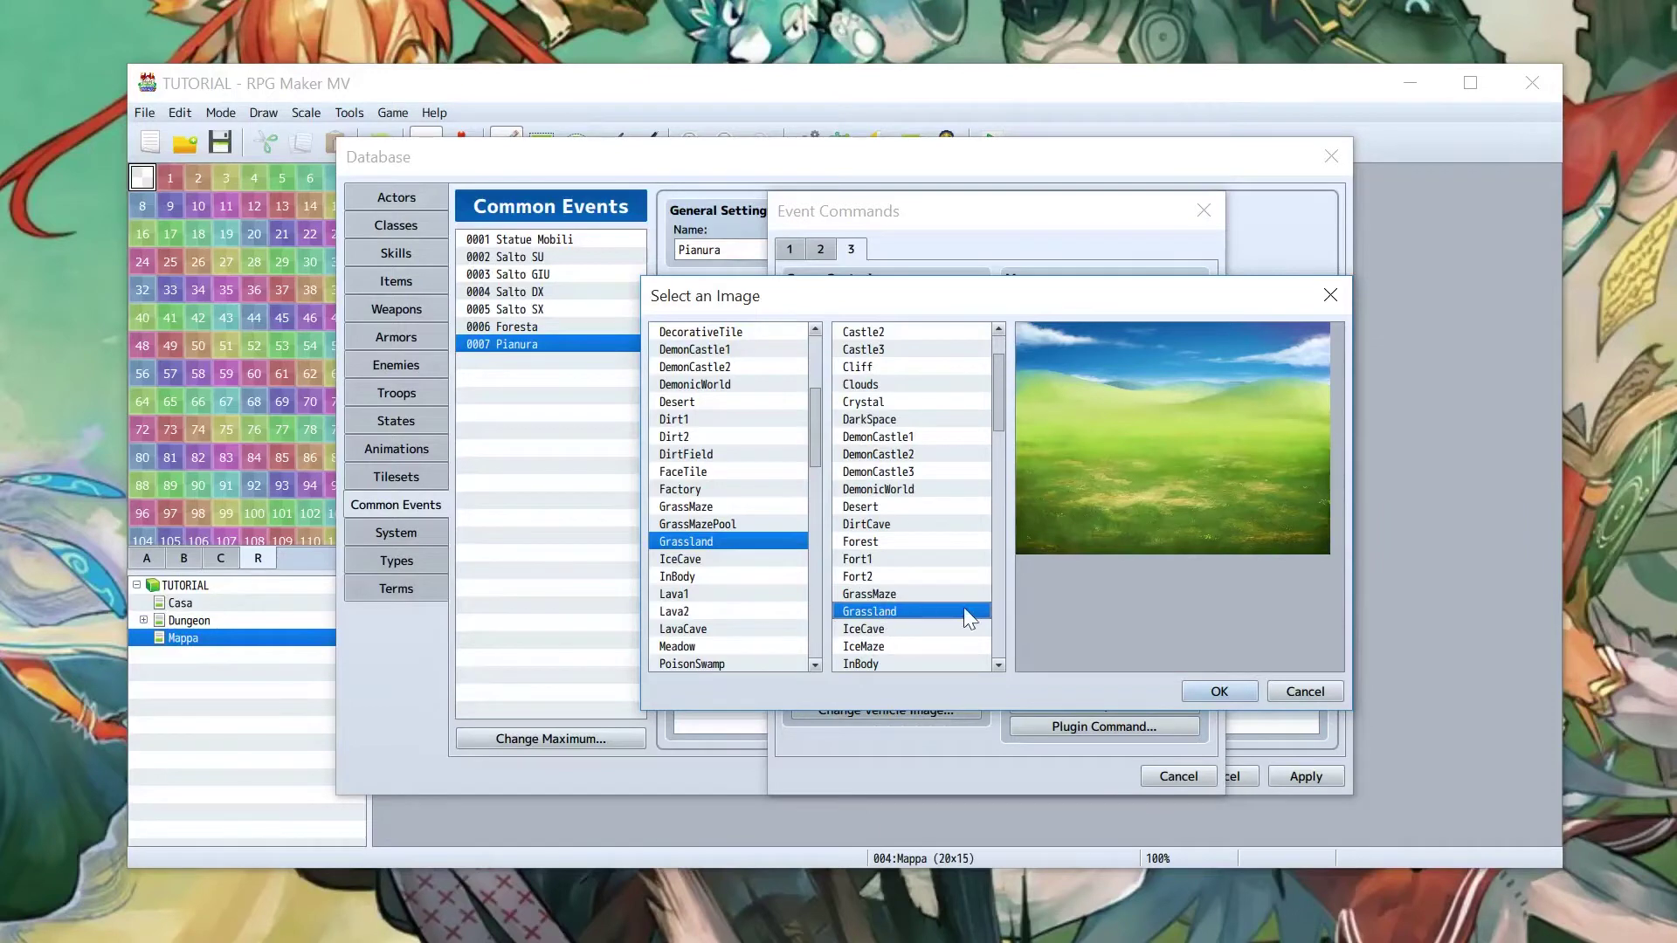
pyautogui.click(1245, 687)
pyautogui.click(979, 540)
pyautogui.click(1290, 774)
# Step: Add the script command "$game.Player.updateEncounterCount()" below the battle back command in the Foresta common event
pyautogui.click(525, 328)
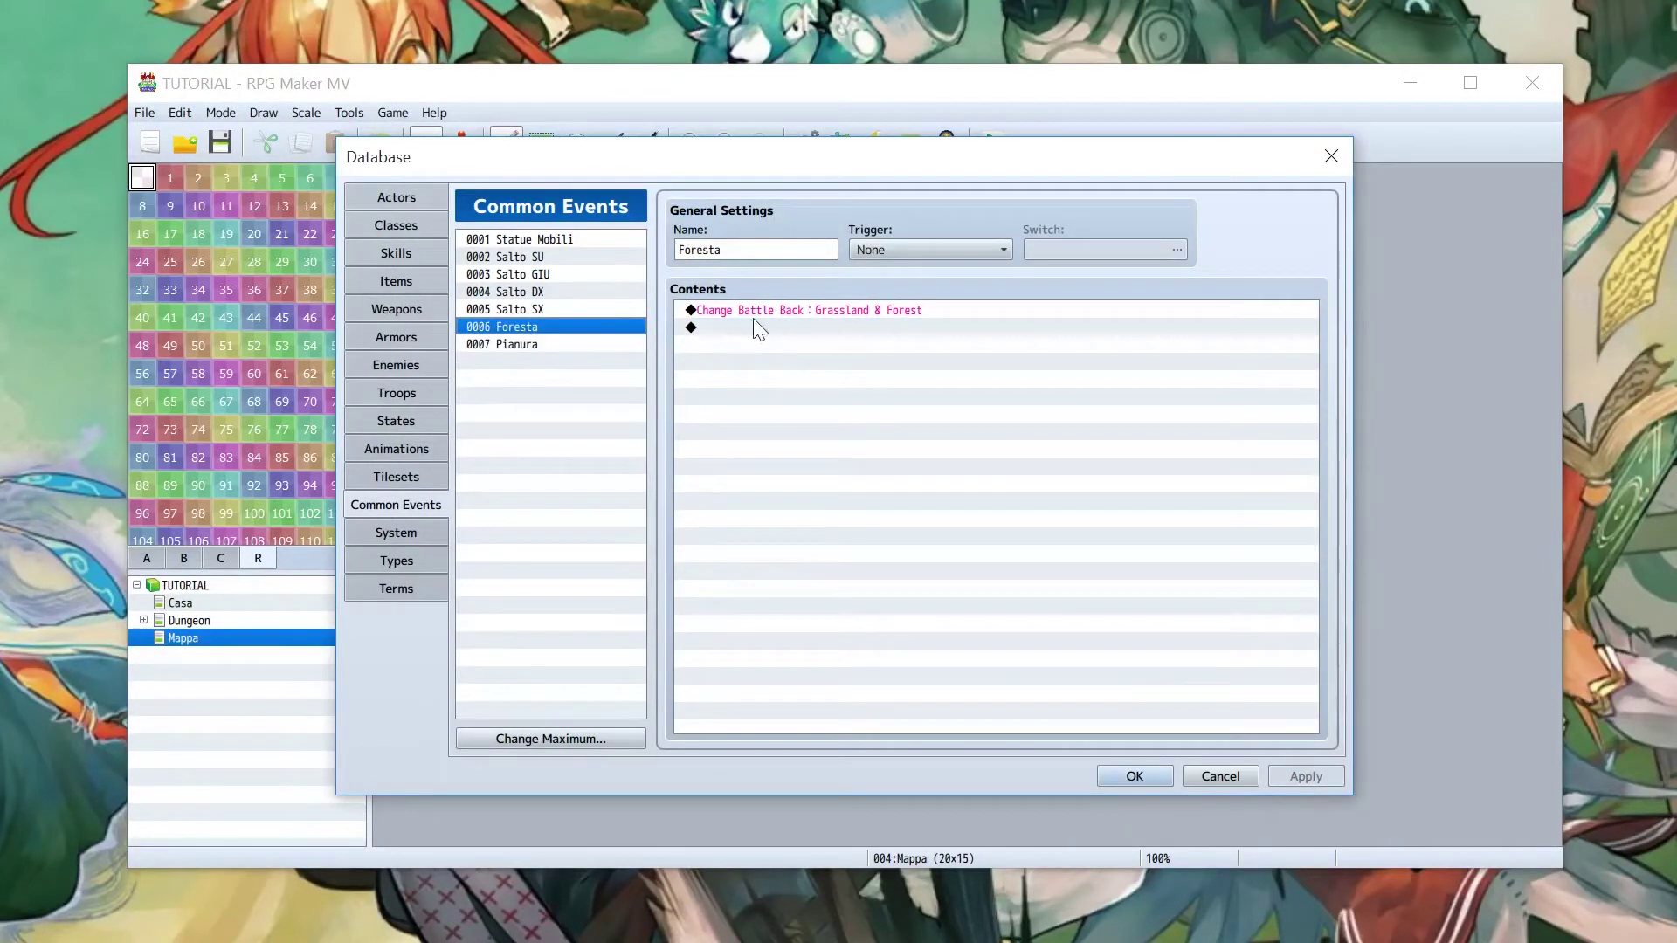
pyautogui.click(846, 488)
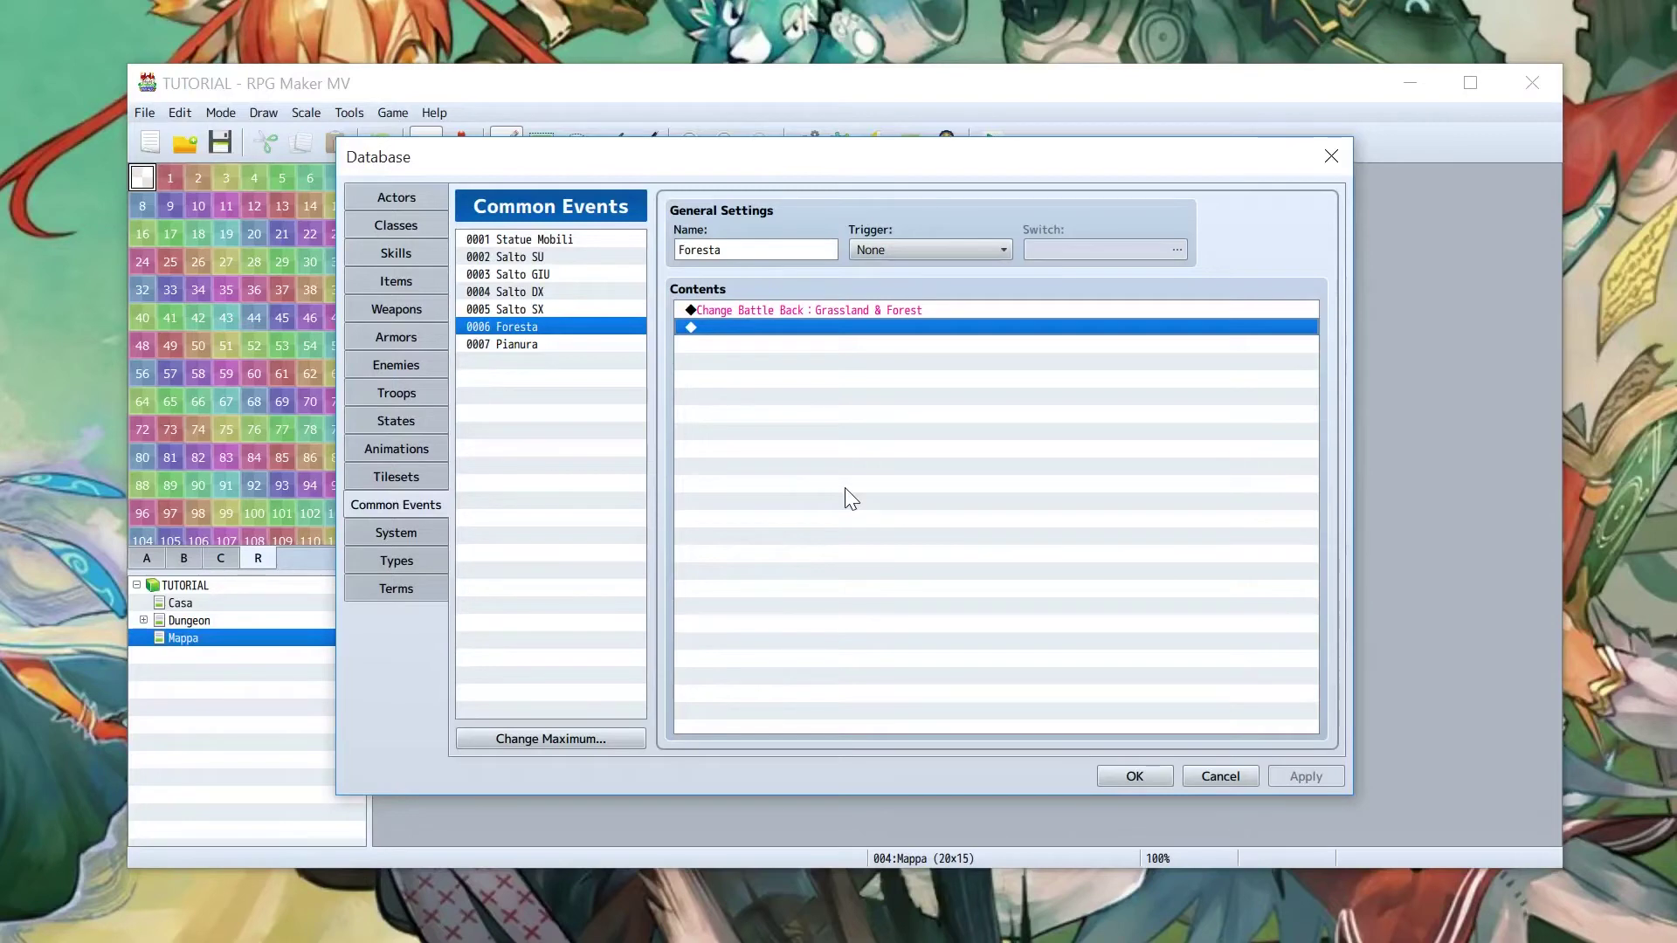
pyautogui.press('Return')
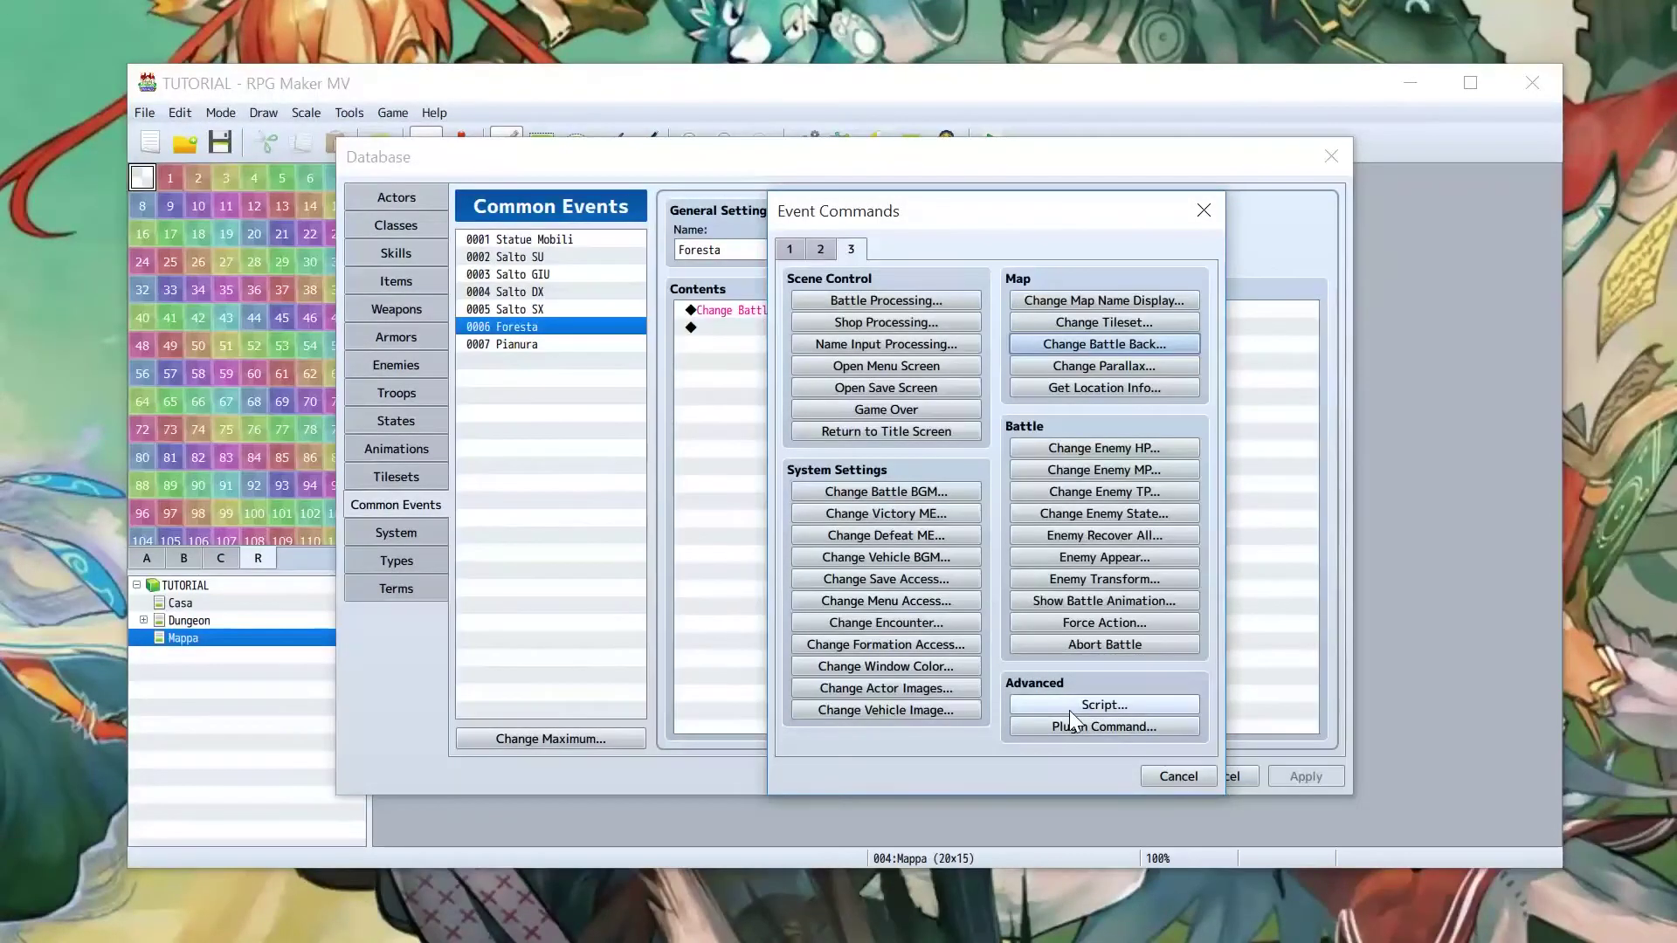
pyautogui.click(1069, 710)
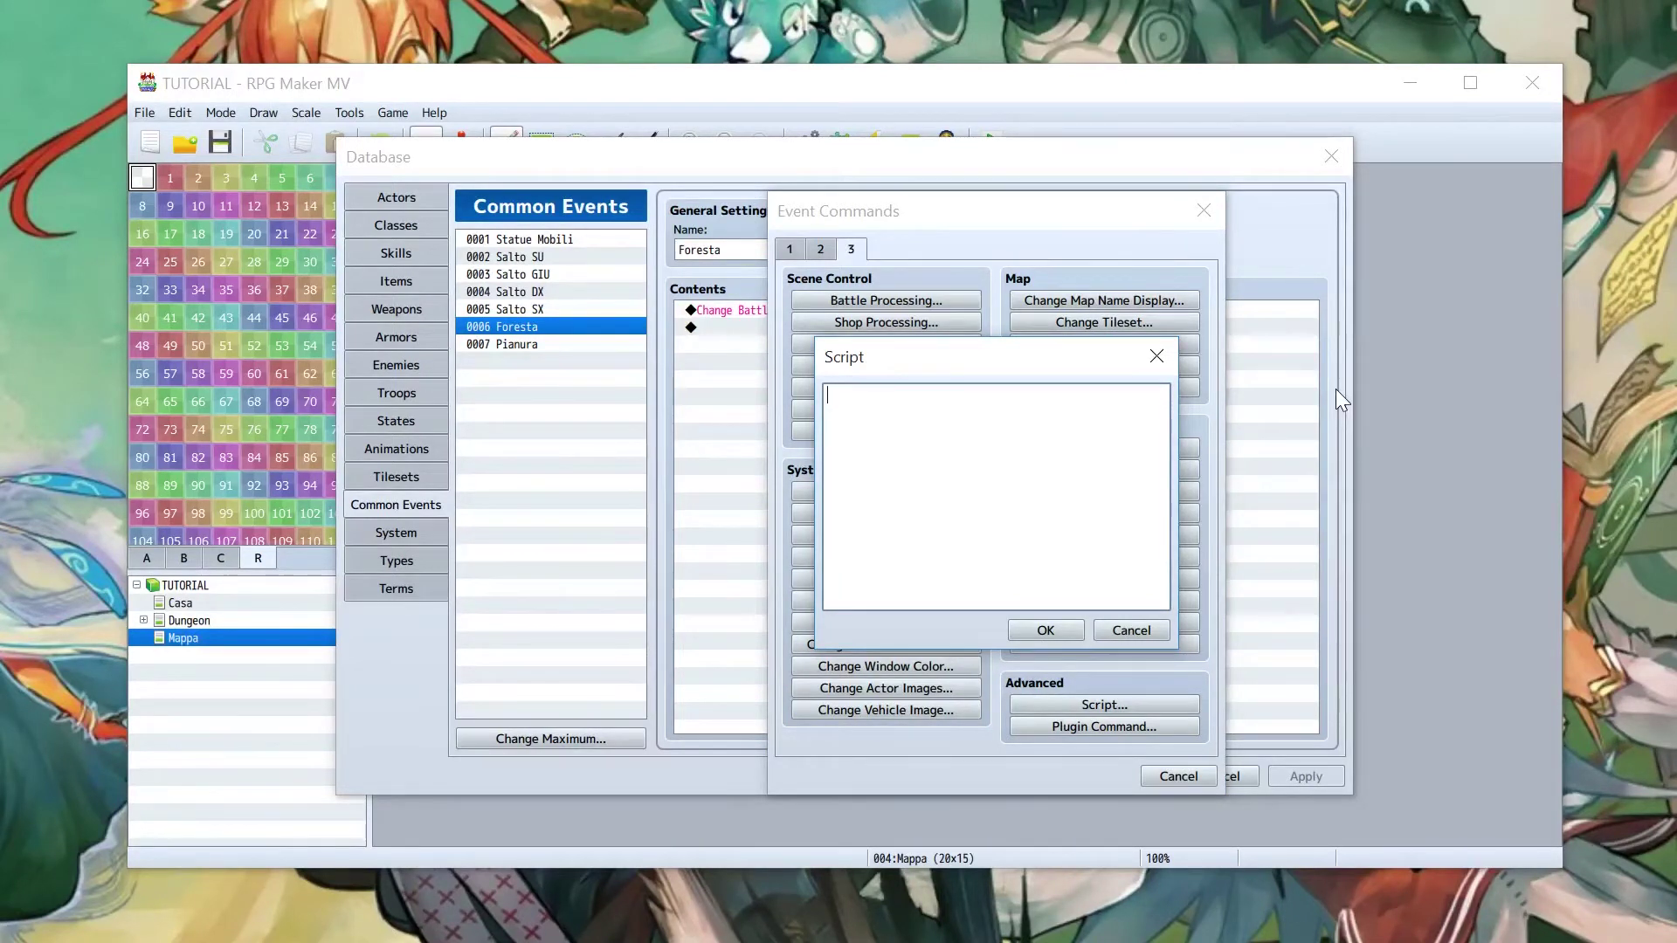
pyautogui.write('$game.Player.updateEncounterCount()')
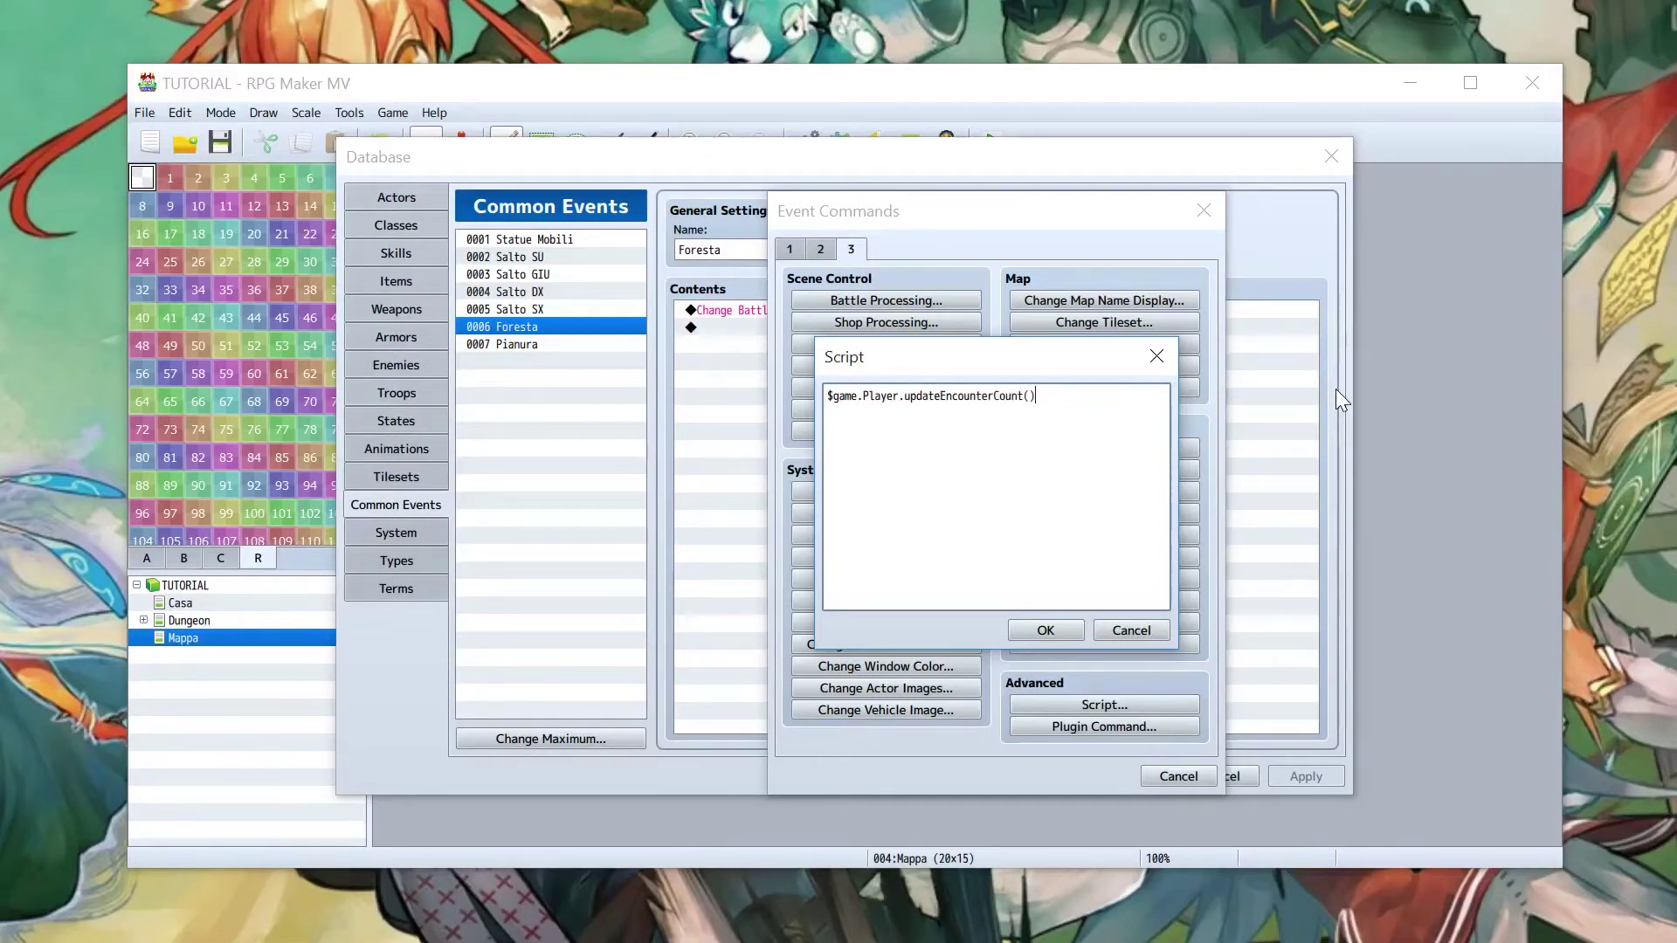
pyautogui.click(1045, 630)
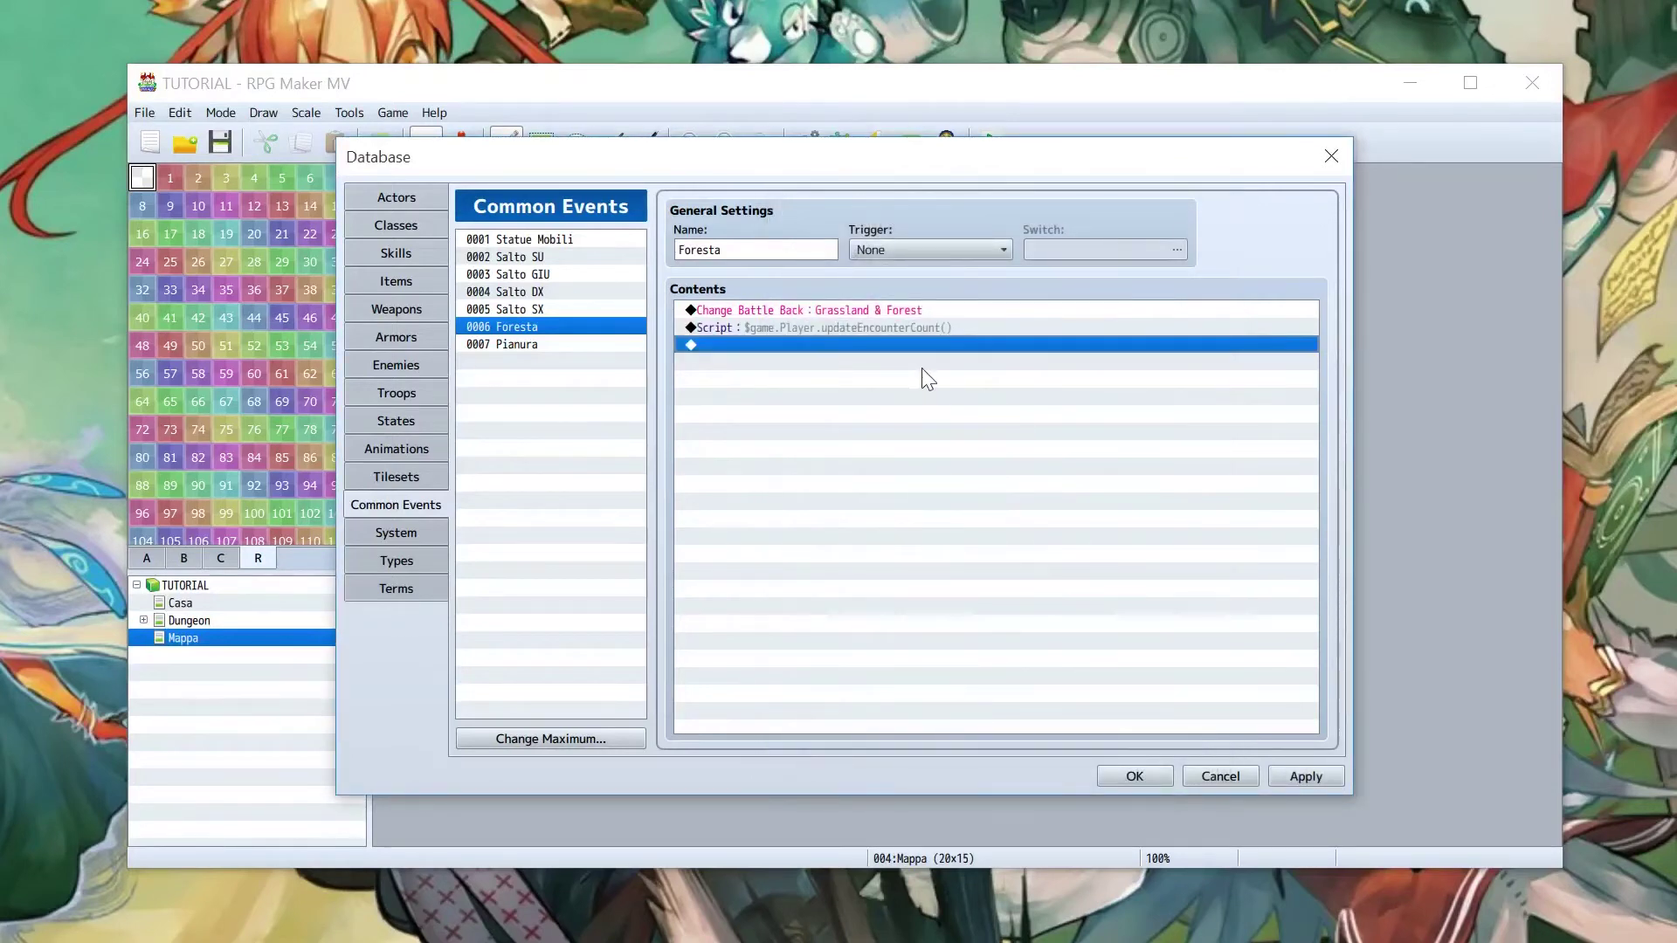
# Step: Copy Foresta's script command below the battle back command in Pianura, and save the database changes
pyautogui.press('Up')
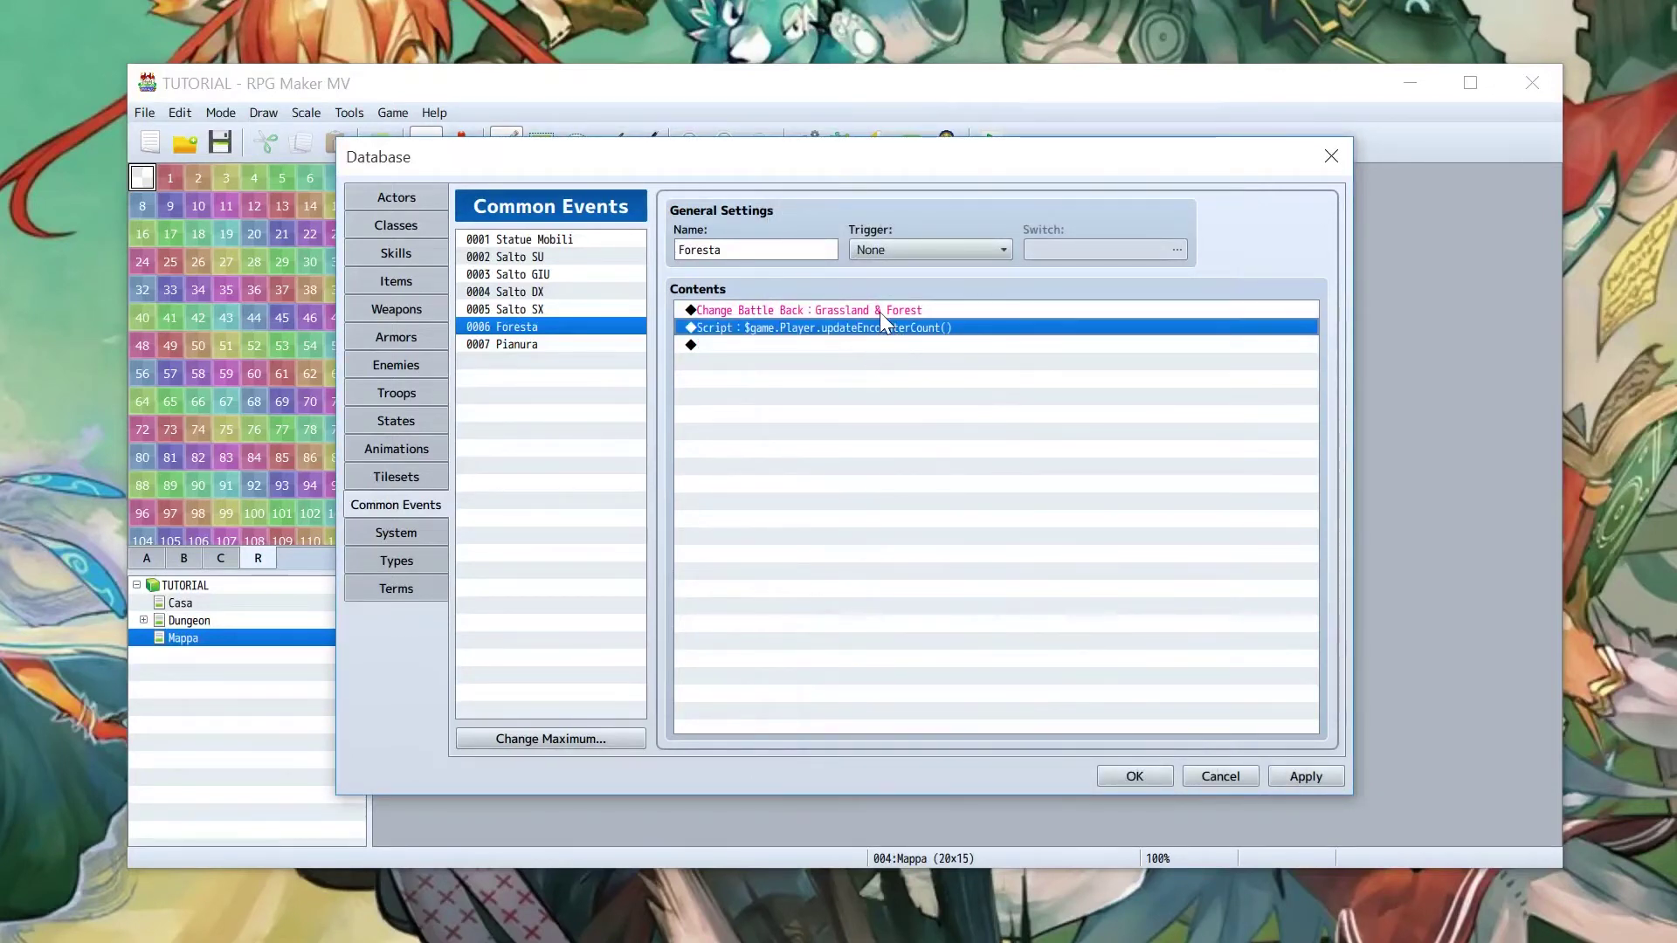
pyautogui.click(587, 341)
pyautogui.click(840, 332)
pyautogui.hotkey('ctrl', 'v')
pyautogui.click(581, 332)
pyautogui.click(542, 345)
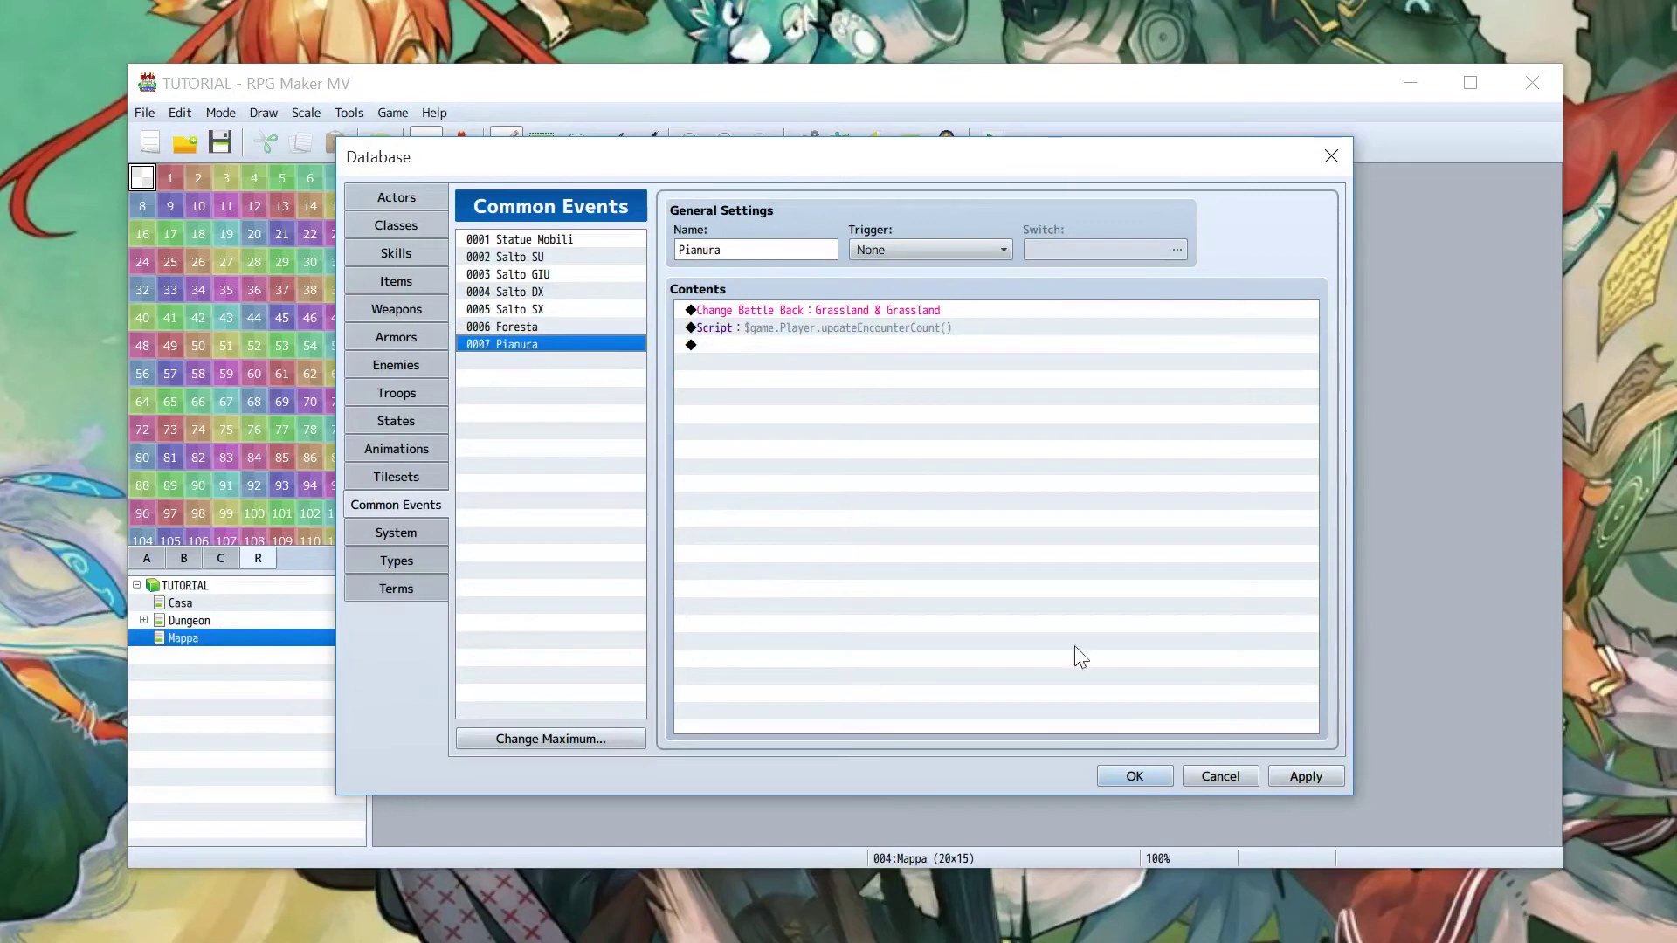
pyautogui.click(1286, 783)
pyautogui.click(1150, 782)
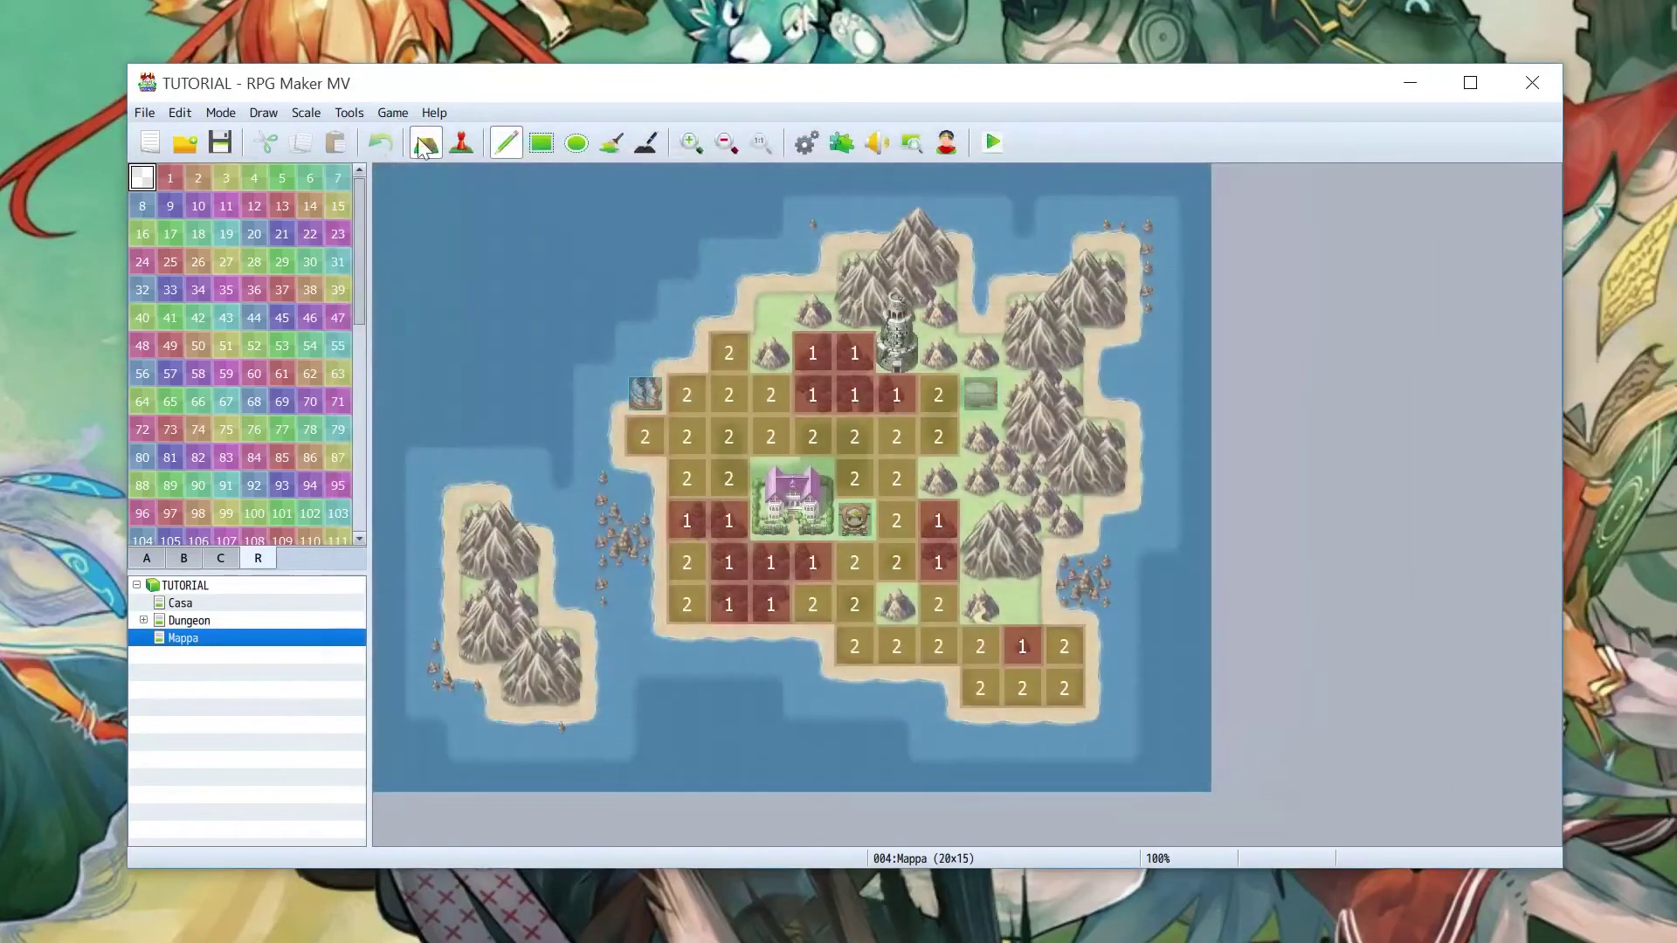
# Step: Enter the note tag "<Region 1 Event>" in the Mappa map's properties and accept them
pyautogui.click(232, 638)
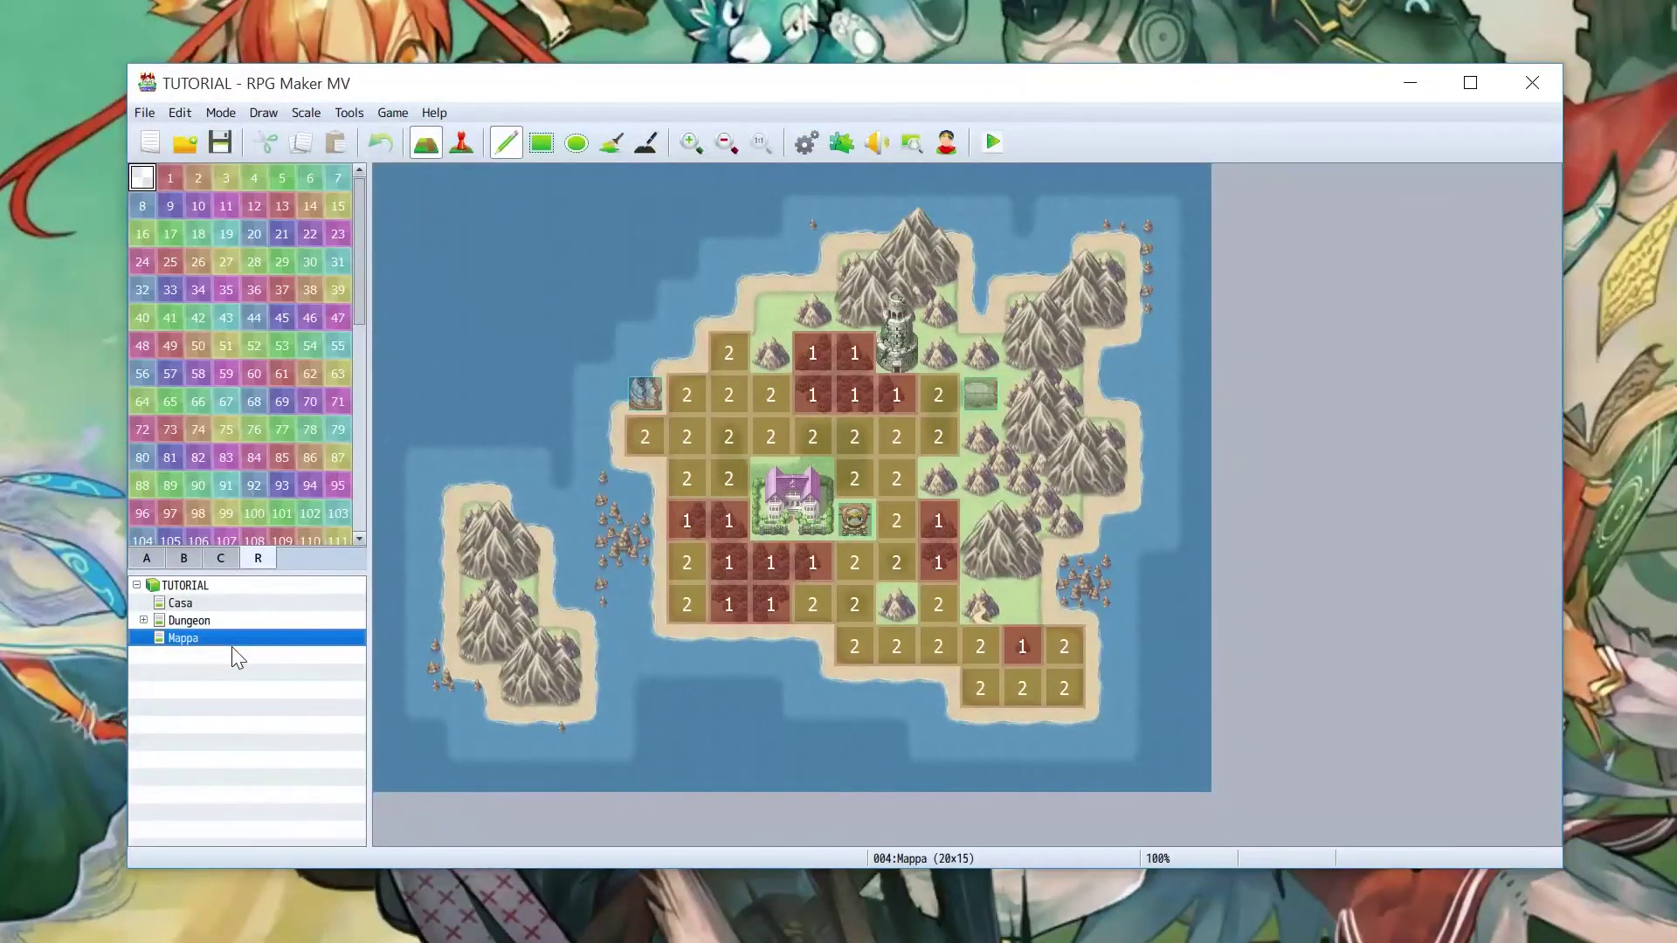
pyautogui.doubleClick(259, 633)
pyautogui.click(699, 538)
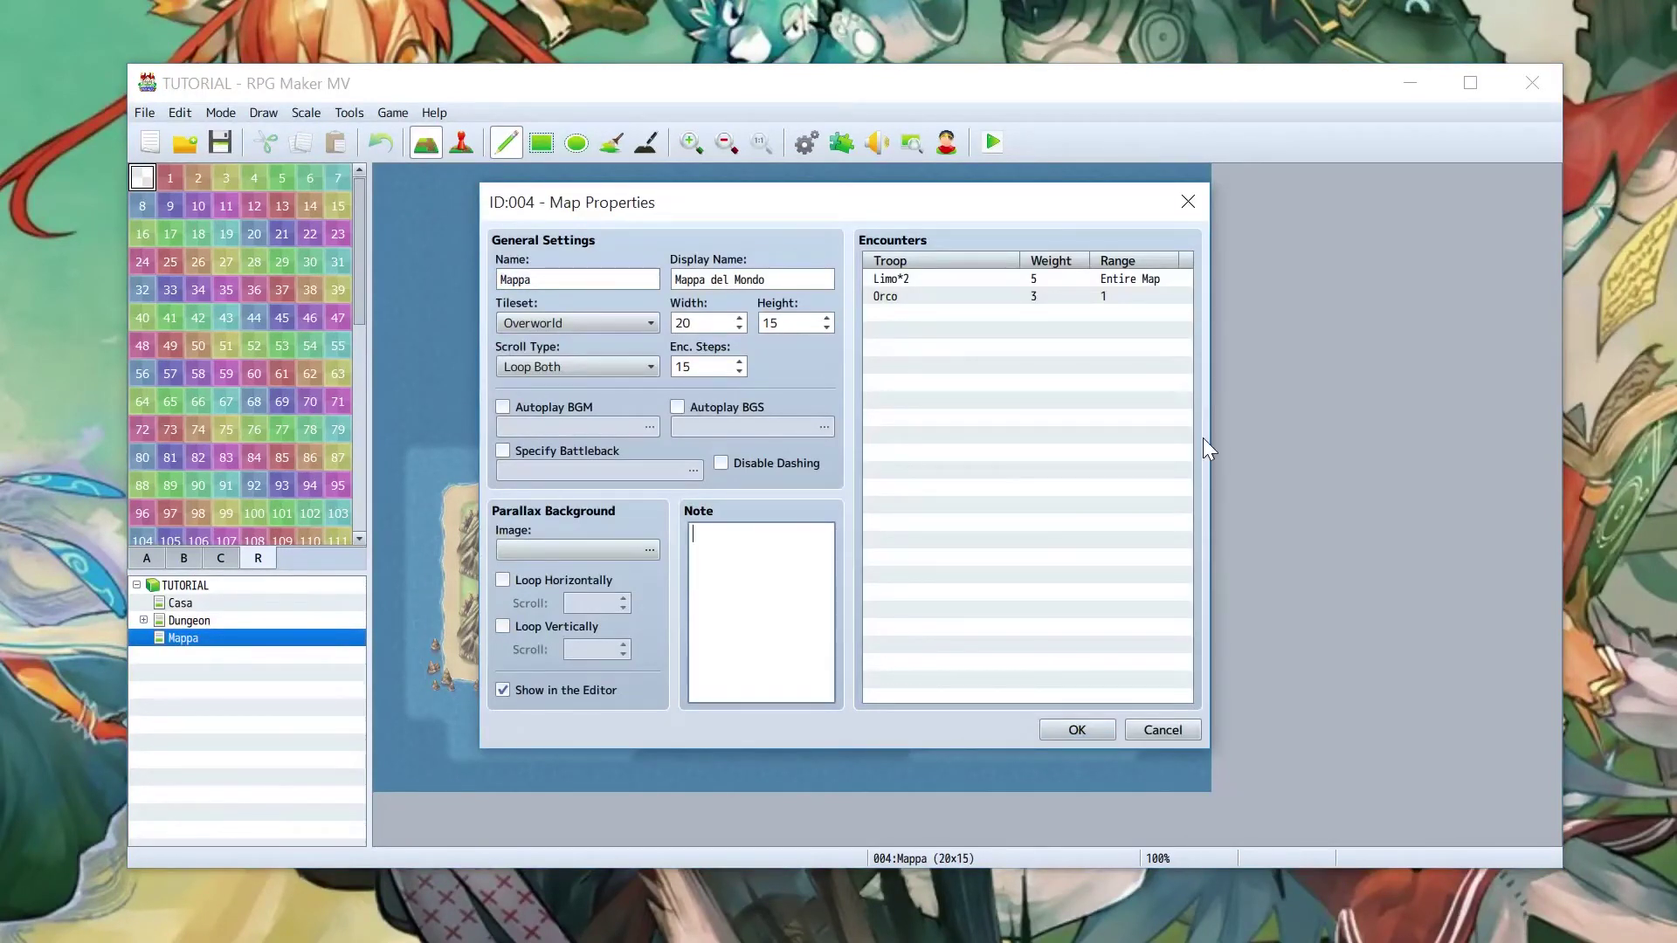
pyautogui.write('<Region')
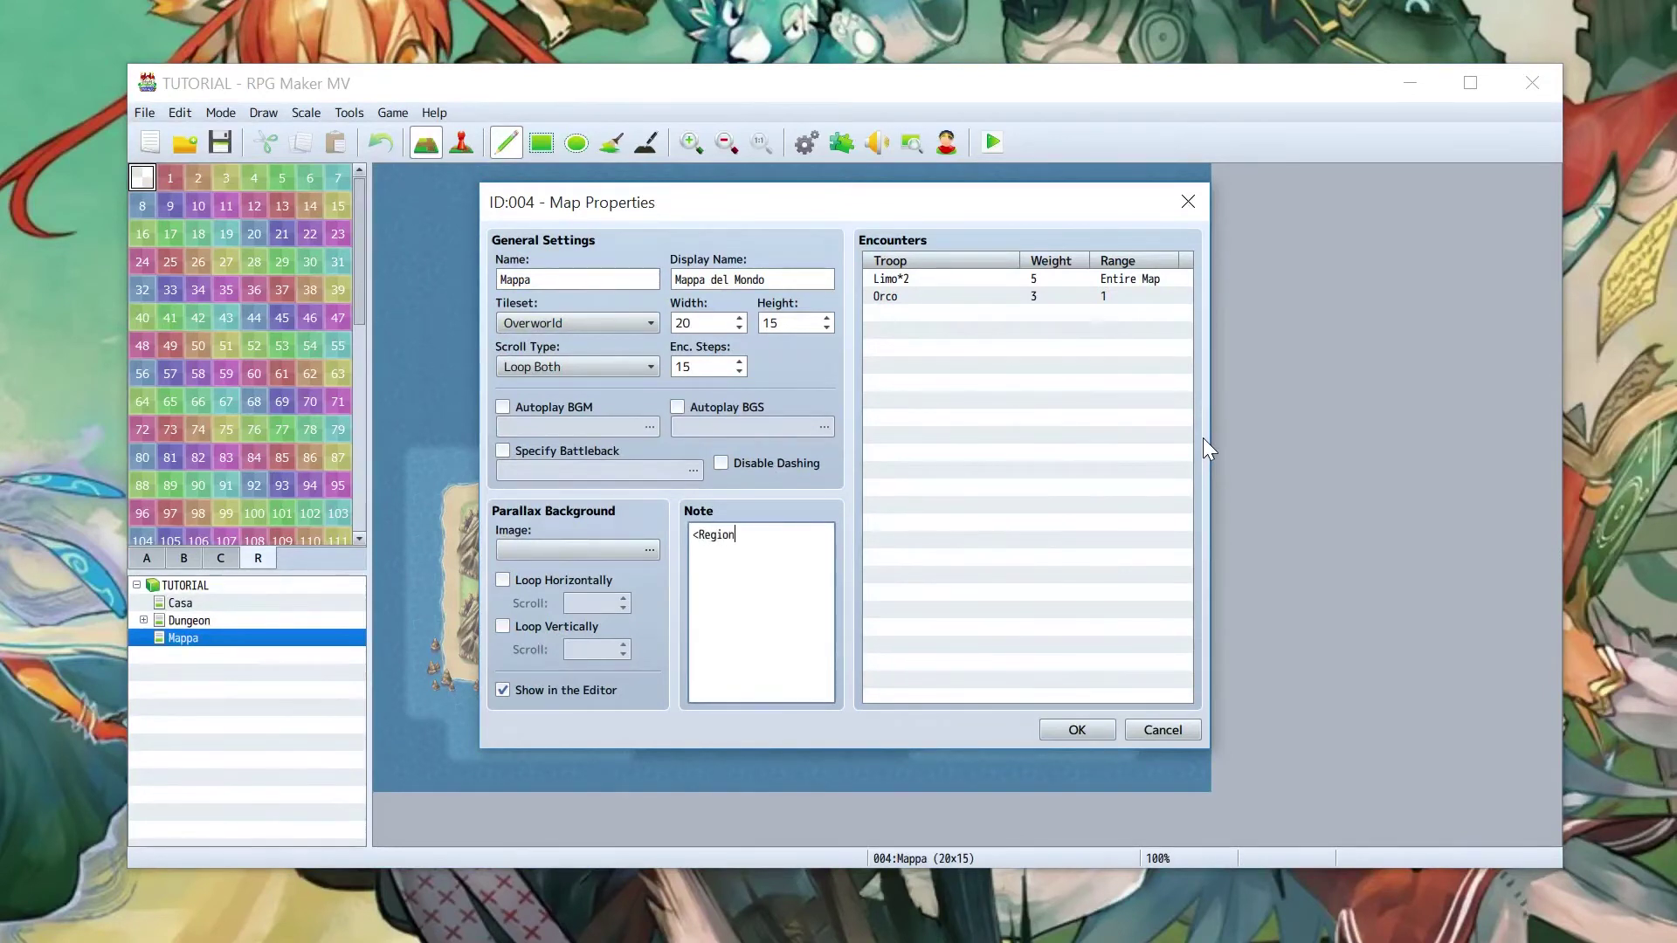
pyautogui.write(' Event')
pyautogui.press('Left')
pyautogui.press('Left')
pyautogui.press('Left')
pyautogui.press('Left')
pyautogui.press('Left')
pyautogui.press('Left')
pyautogui.write('1')
pyautogui.click(1070, 727)
# Step: Check the ID numbers of the Foresta and Pianura common events in the database
pyautogui.click(802, 139)
pyautogui.click(517, 329)
pyautogui.click(522, 344)
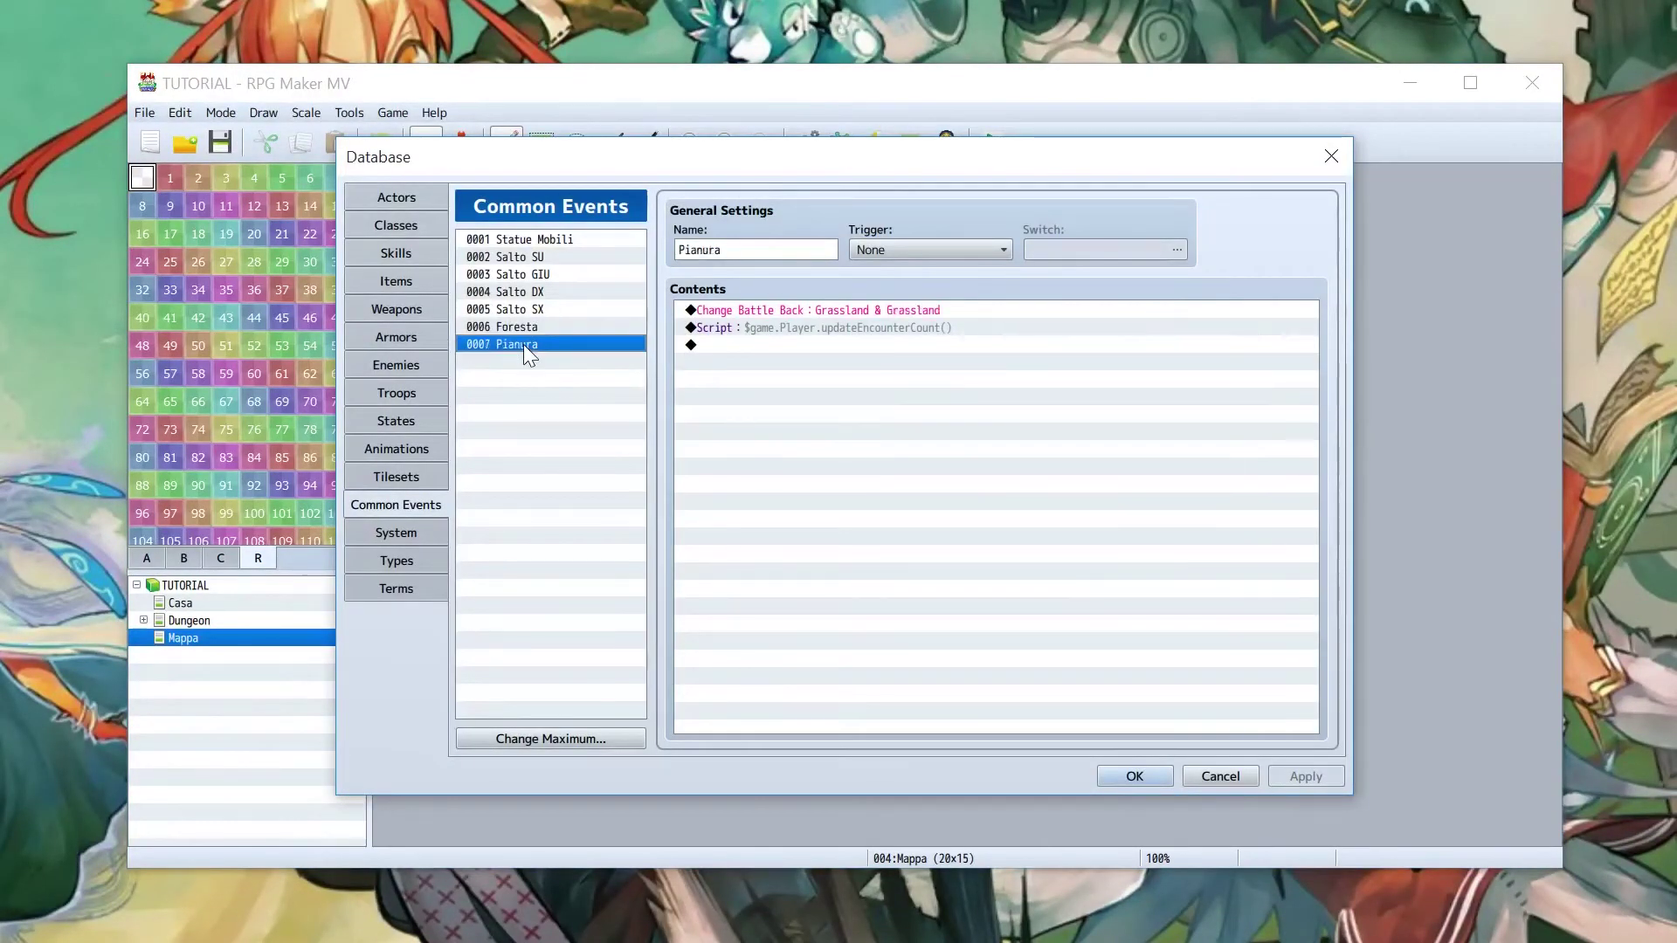
pyautogui.click(1134, 777)
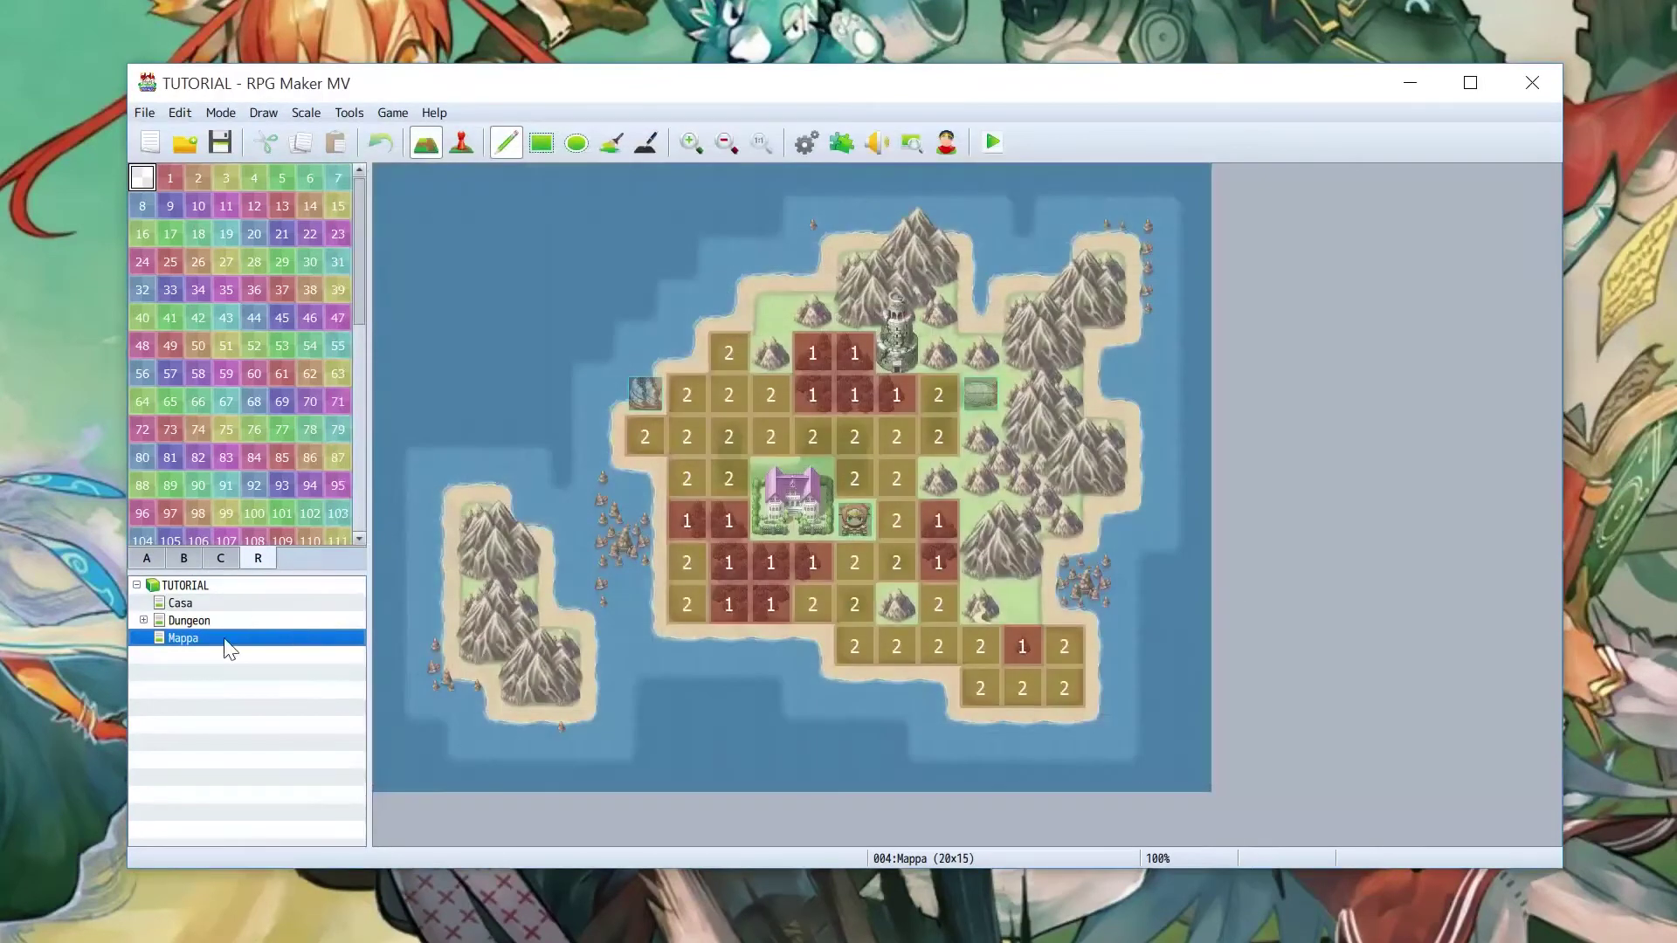
# Step: Complete Mappa's note as "<Region 1 Event 6>", add "<Region 2 Event 7>" on the following line, and save the project
pyautogui.press('space')
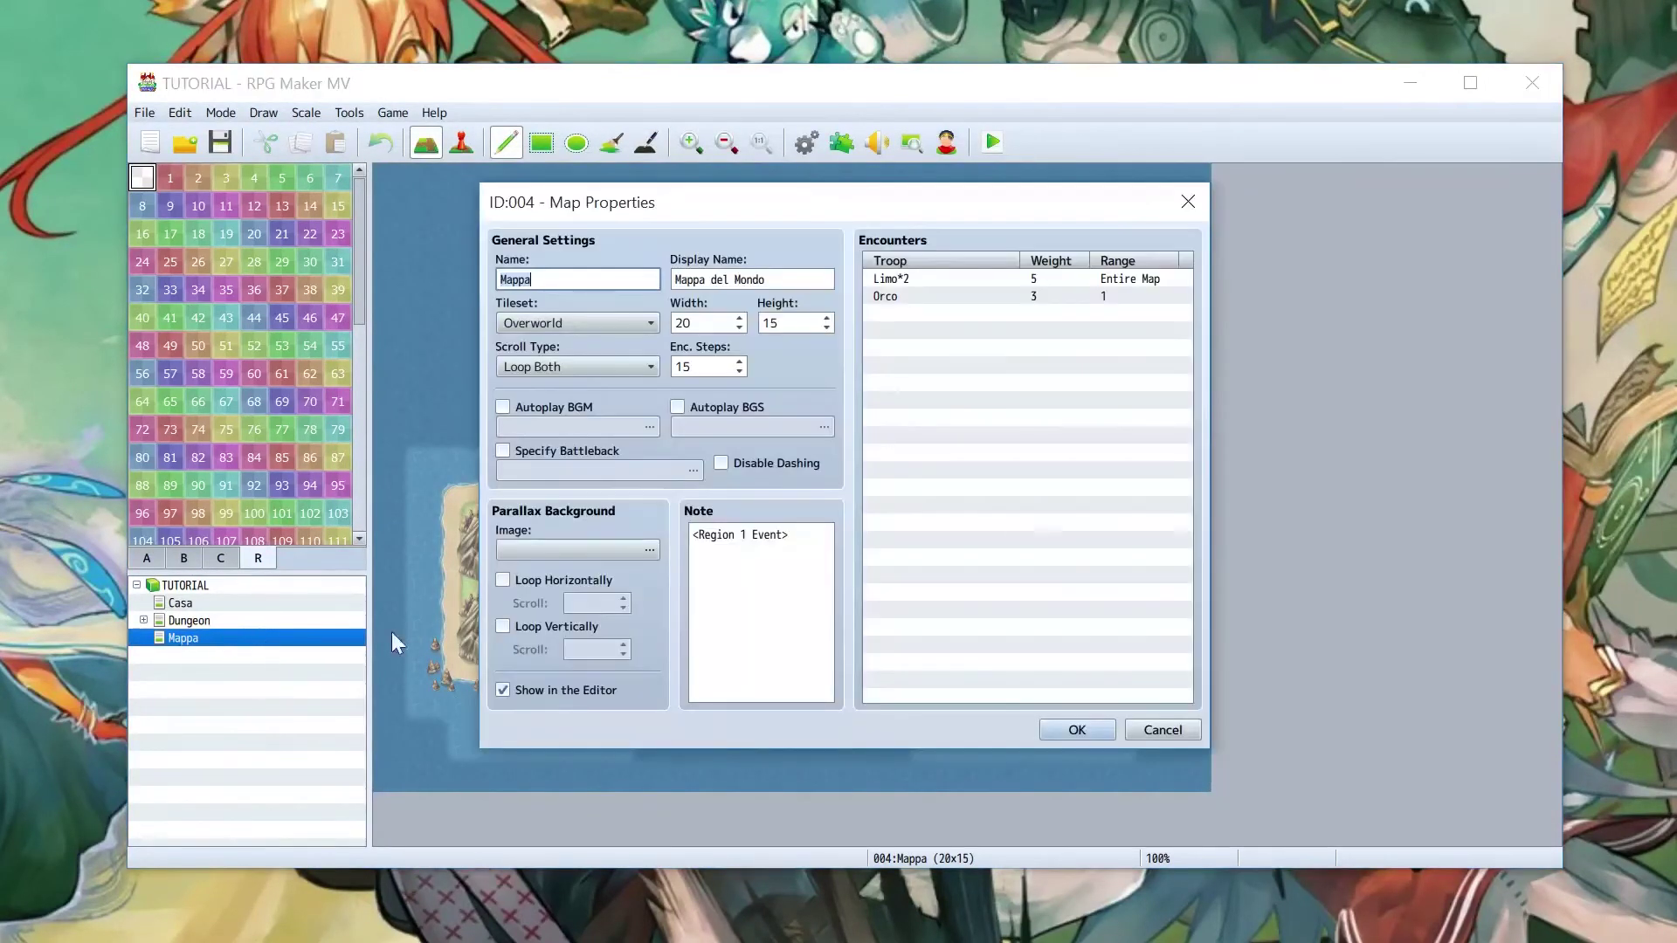
pyautogui.click(760, 534)
pyautogui.press('End')
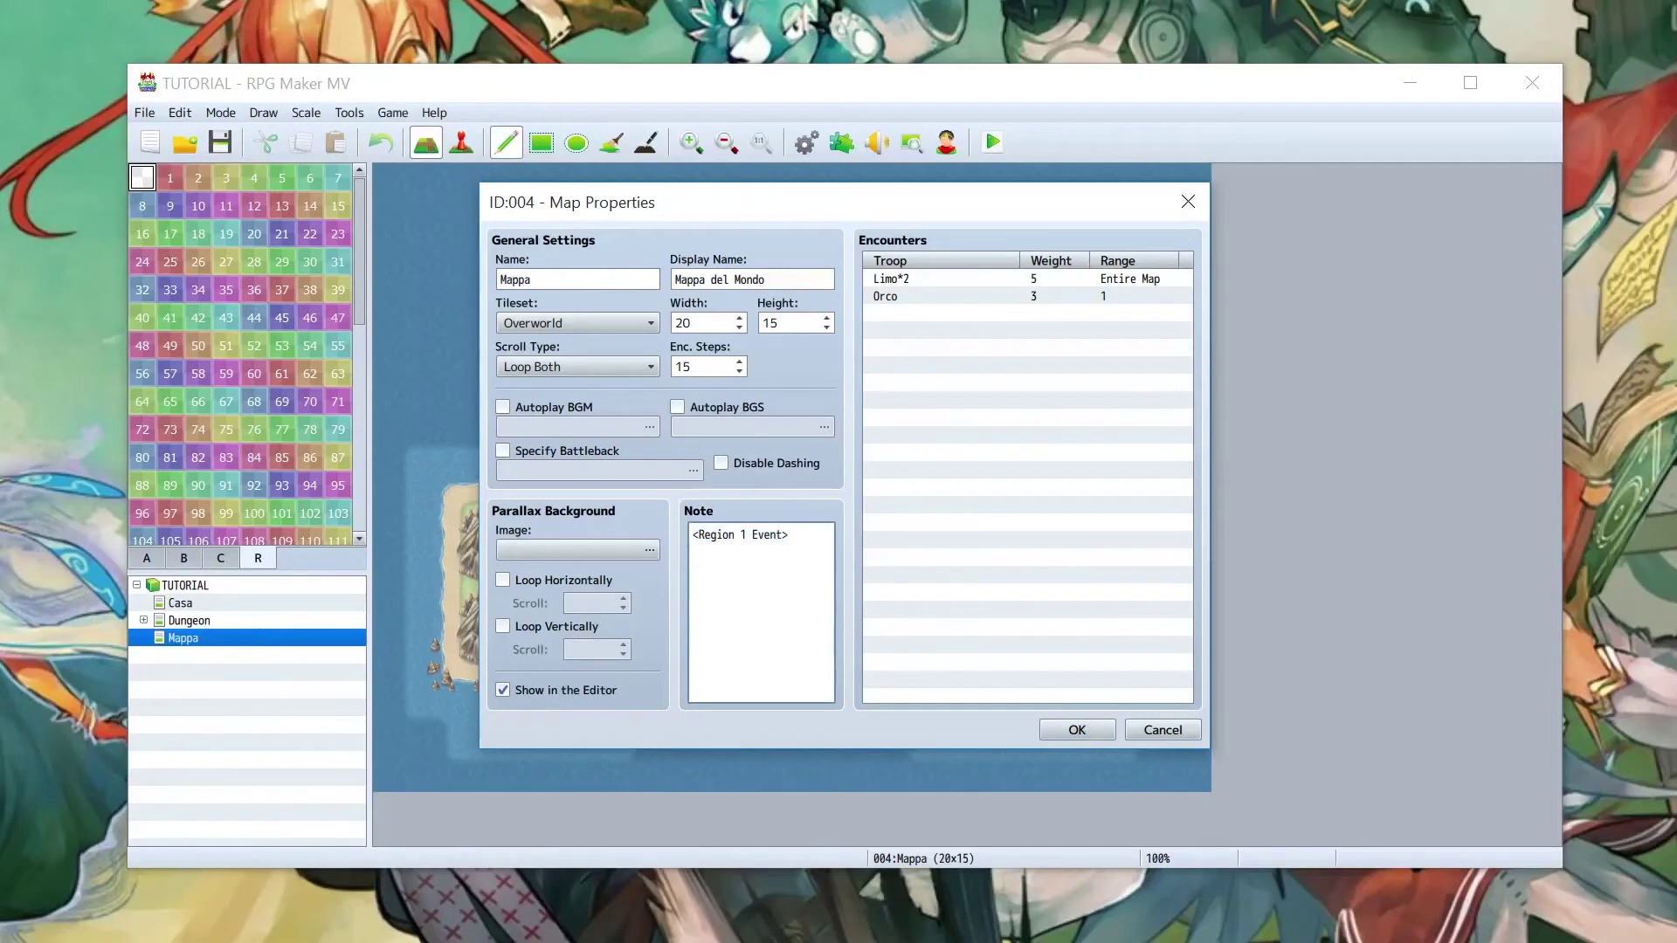
pyautogui.write('6> ')
pyautogui.write('<Re')
pyautogui.write('gi')
pyautogui.write('on 2 Event')
pyautogui.write(' 7>')
pyautogui.click(1099, 731)
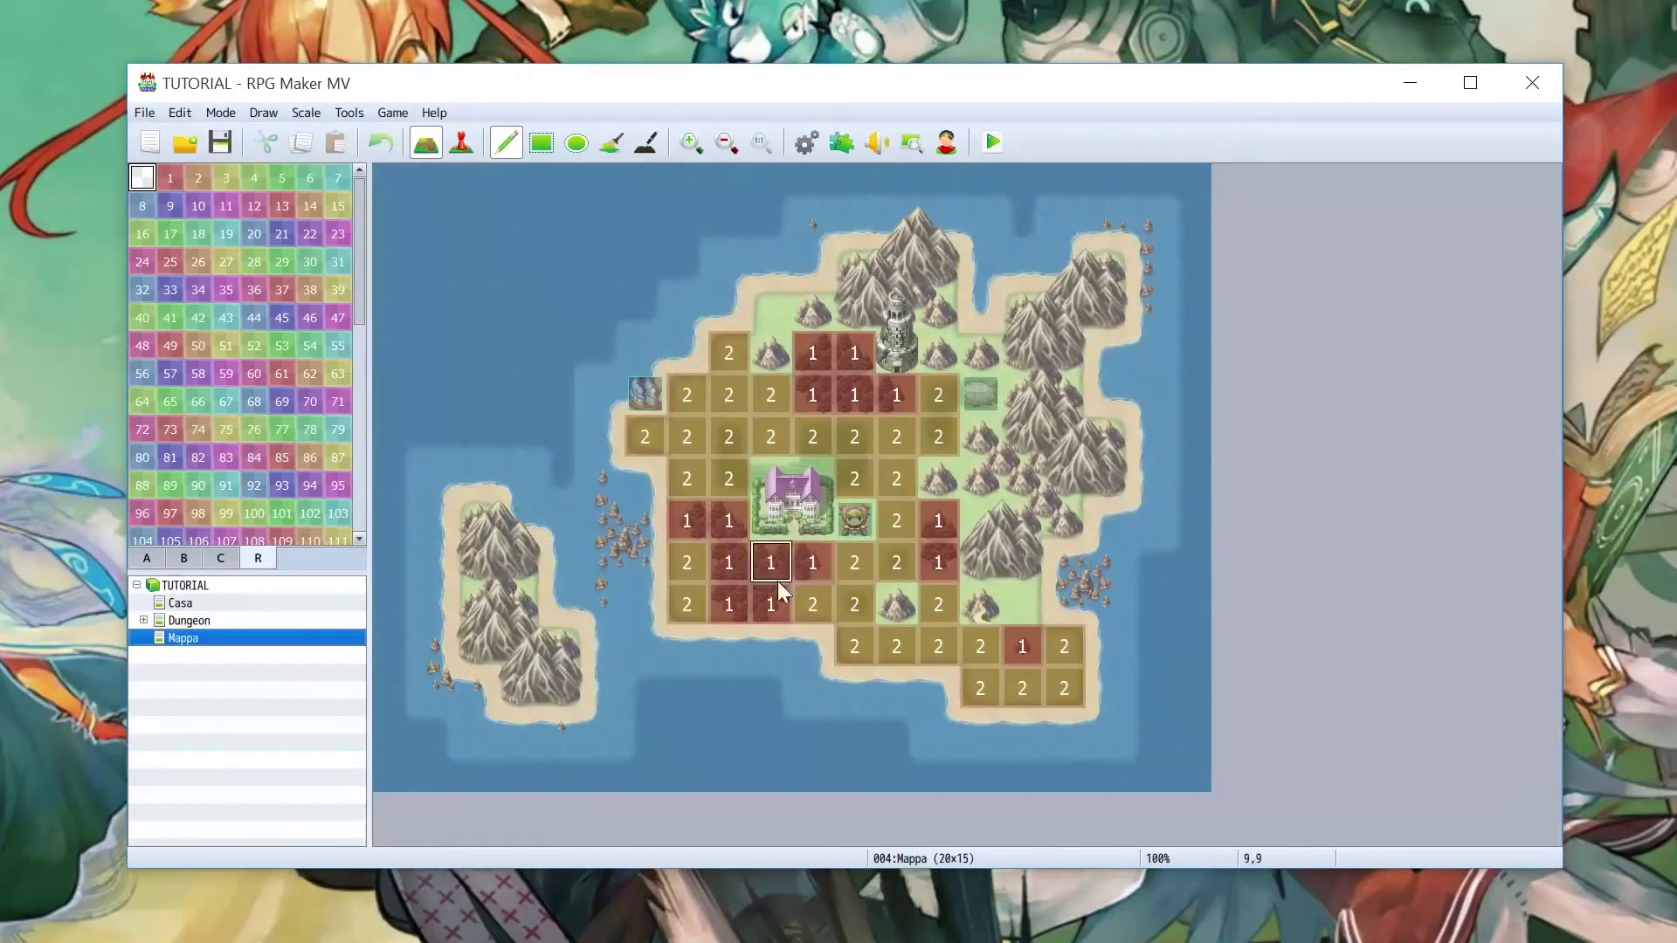
pyautogui.click(221, 142)
# Step: Review the region event tags in Mappa's map properties and save the project again
pyautogui.doubleClick(248, 643)
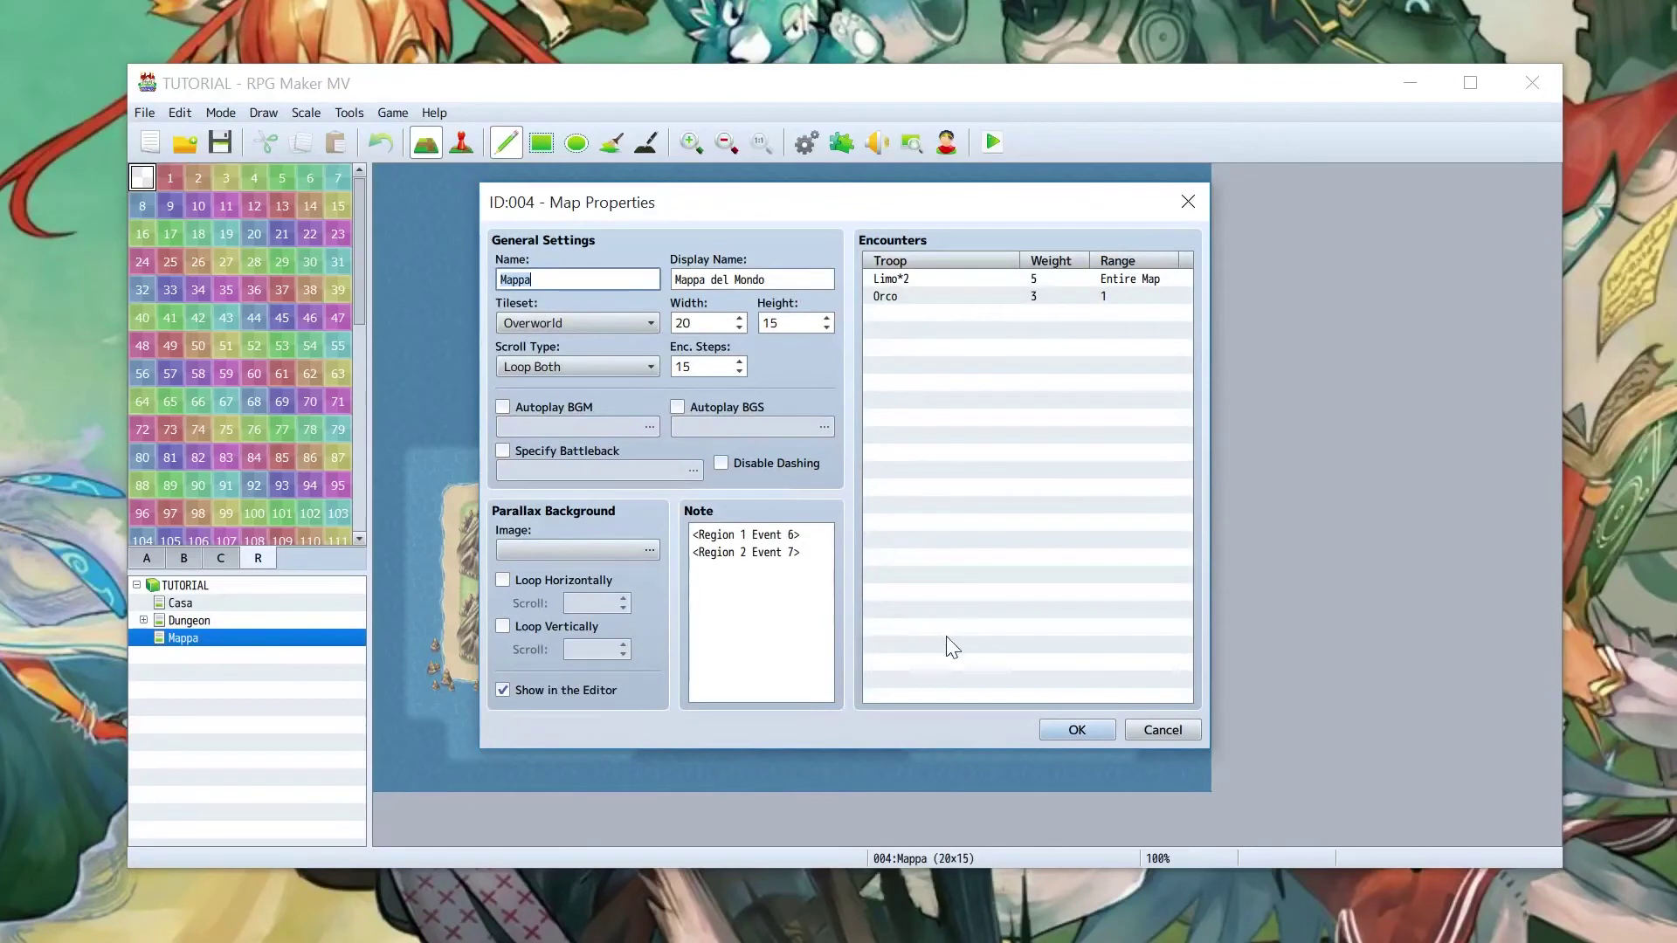
pyautogui.click(1083, 734)
pyautogui.hotkey('ctrl', 's')
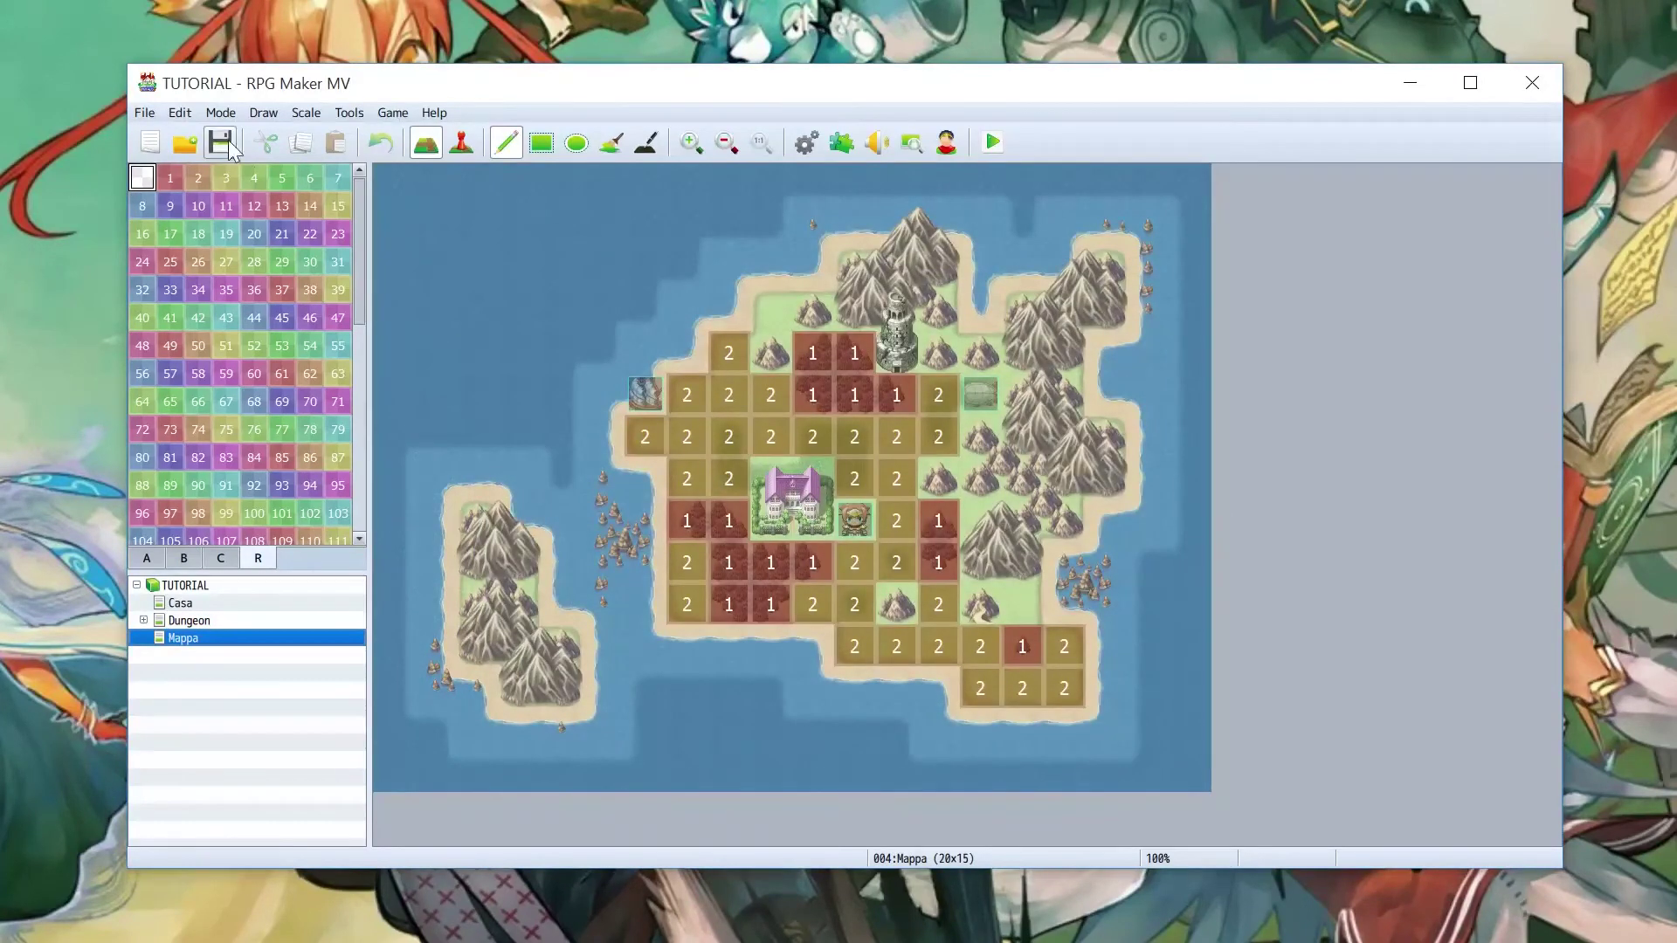
# Step: Playtest the project with a new game and walk the party around the plains to trigger a random battle
pyautogui.click(992, 145)
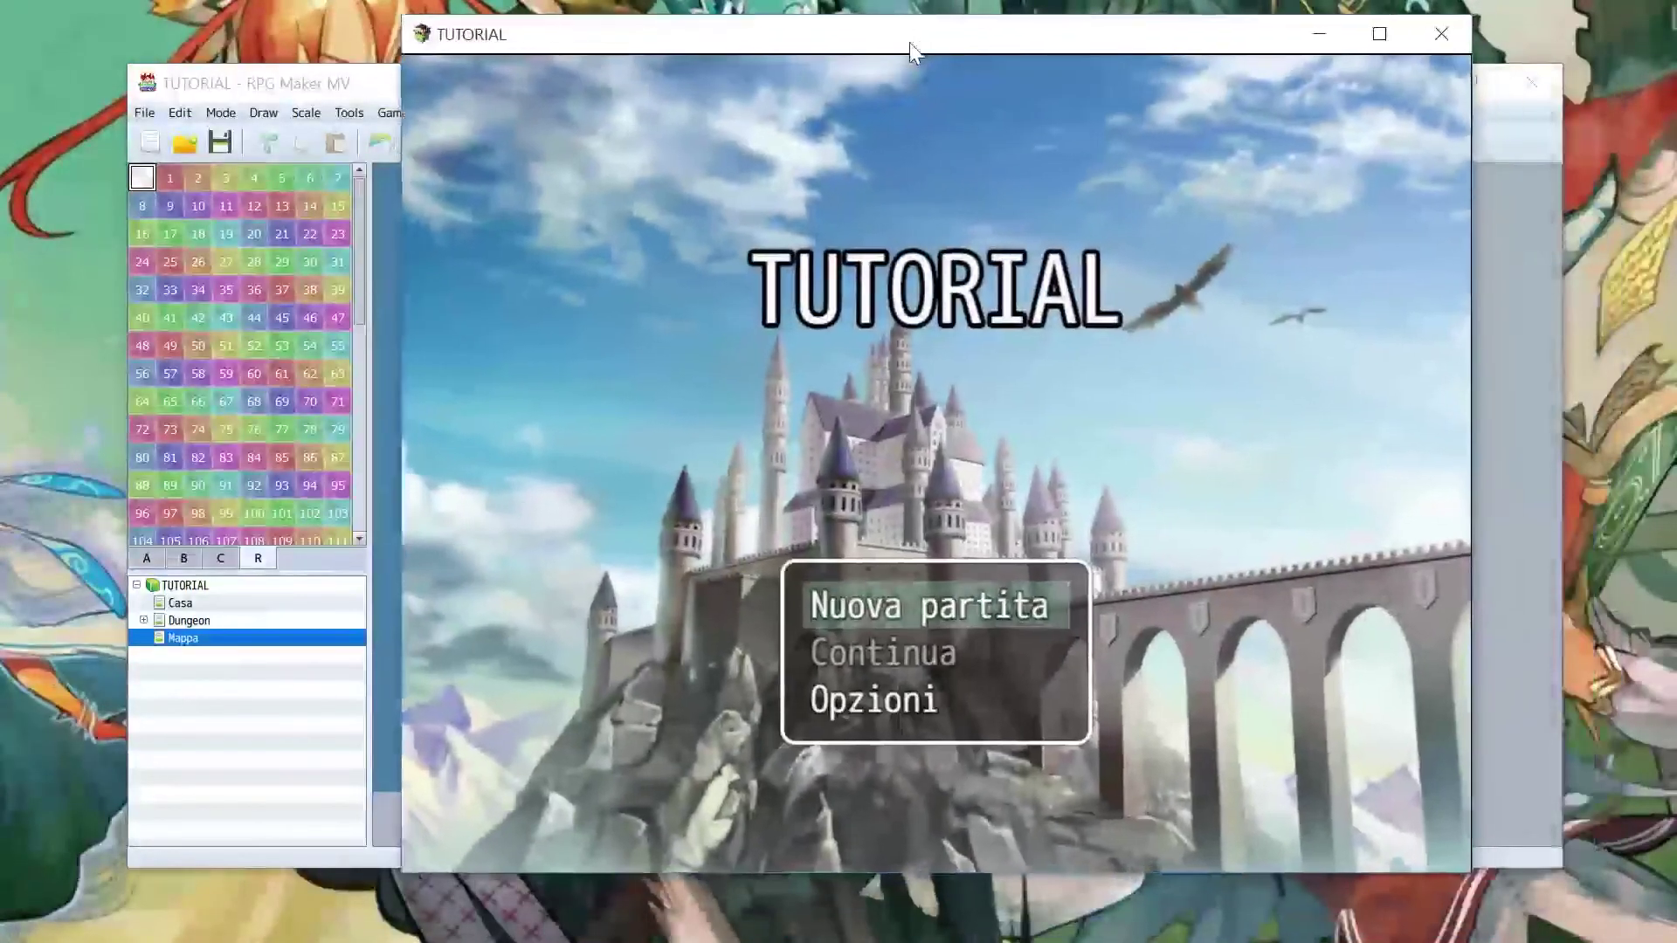
pyautogui.click(935, 601)
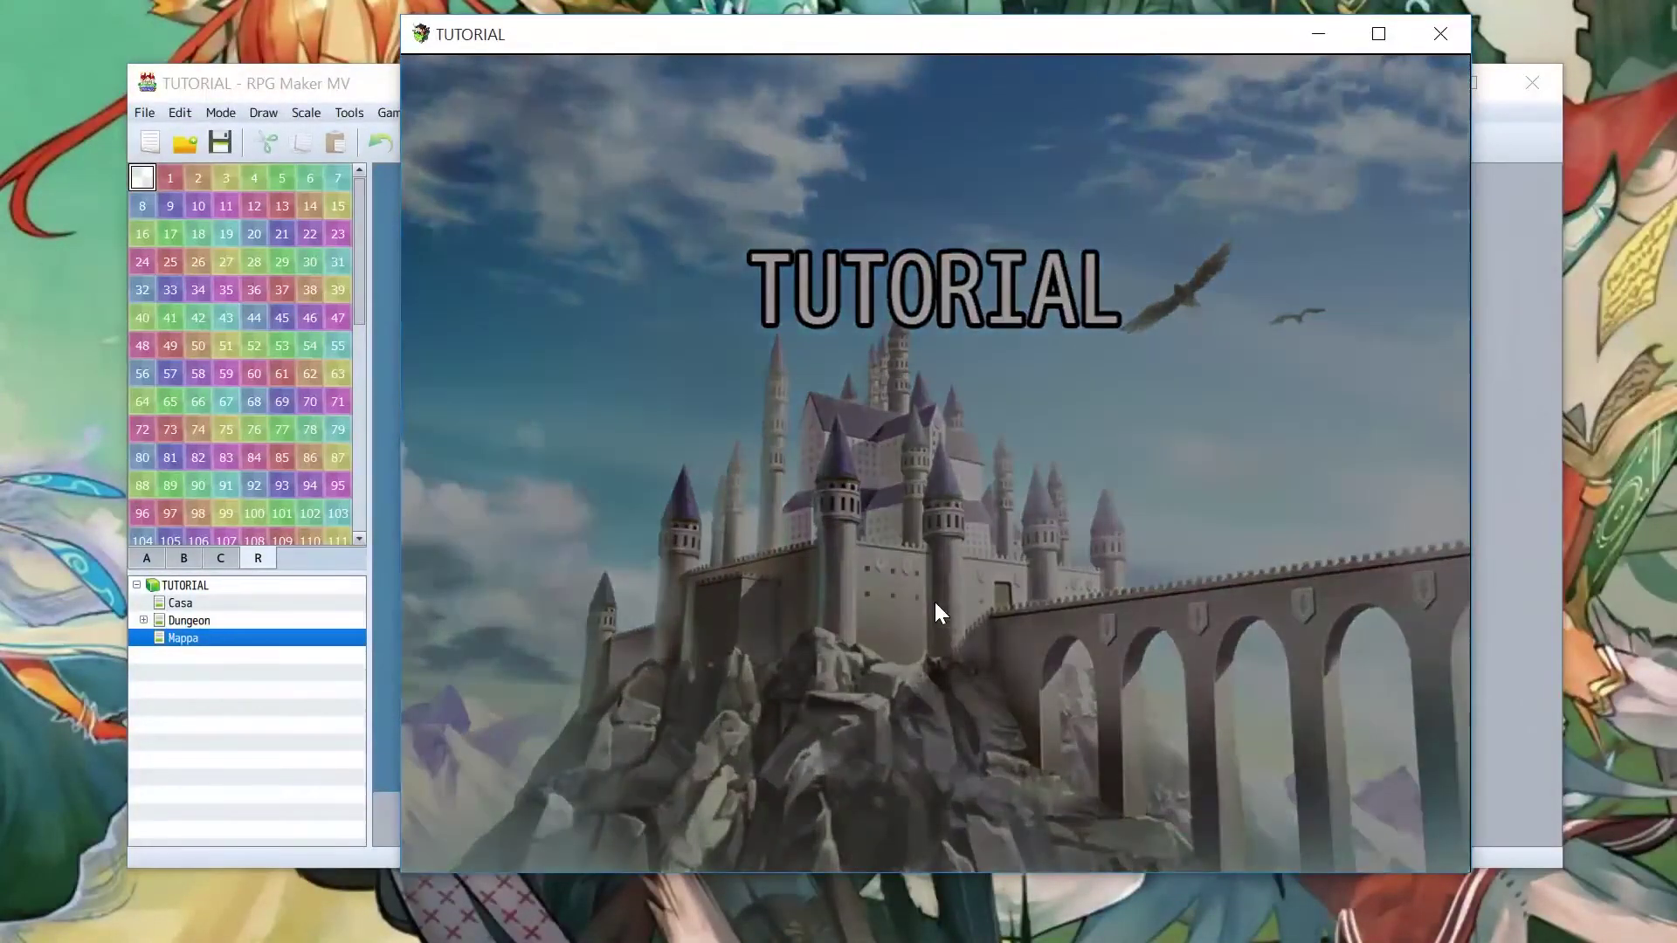
pyautogui.press('Down')
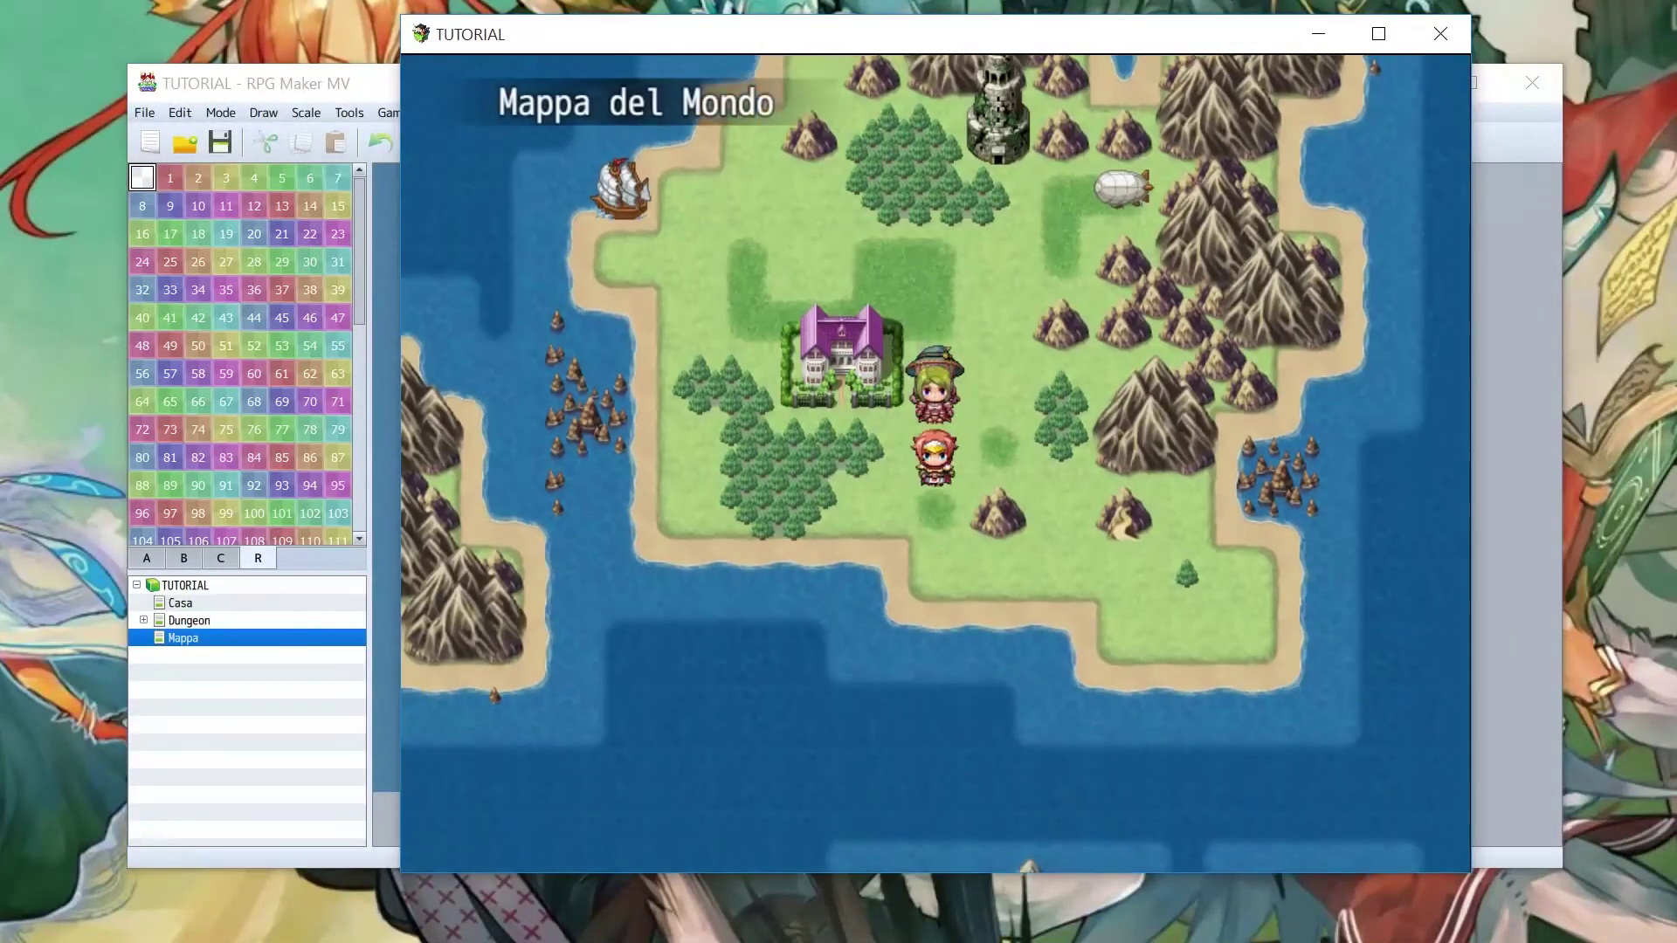
pyautogui.press('Up')
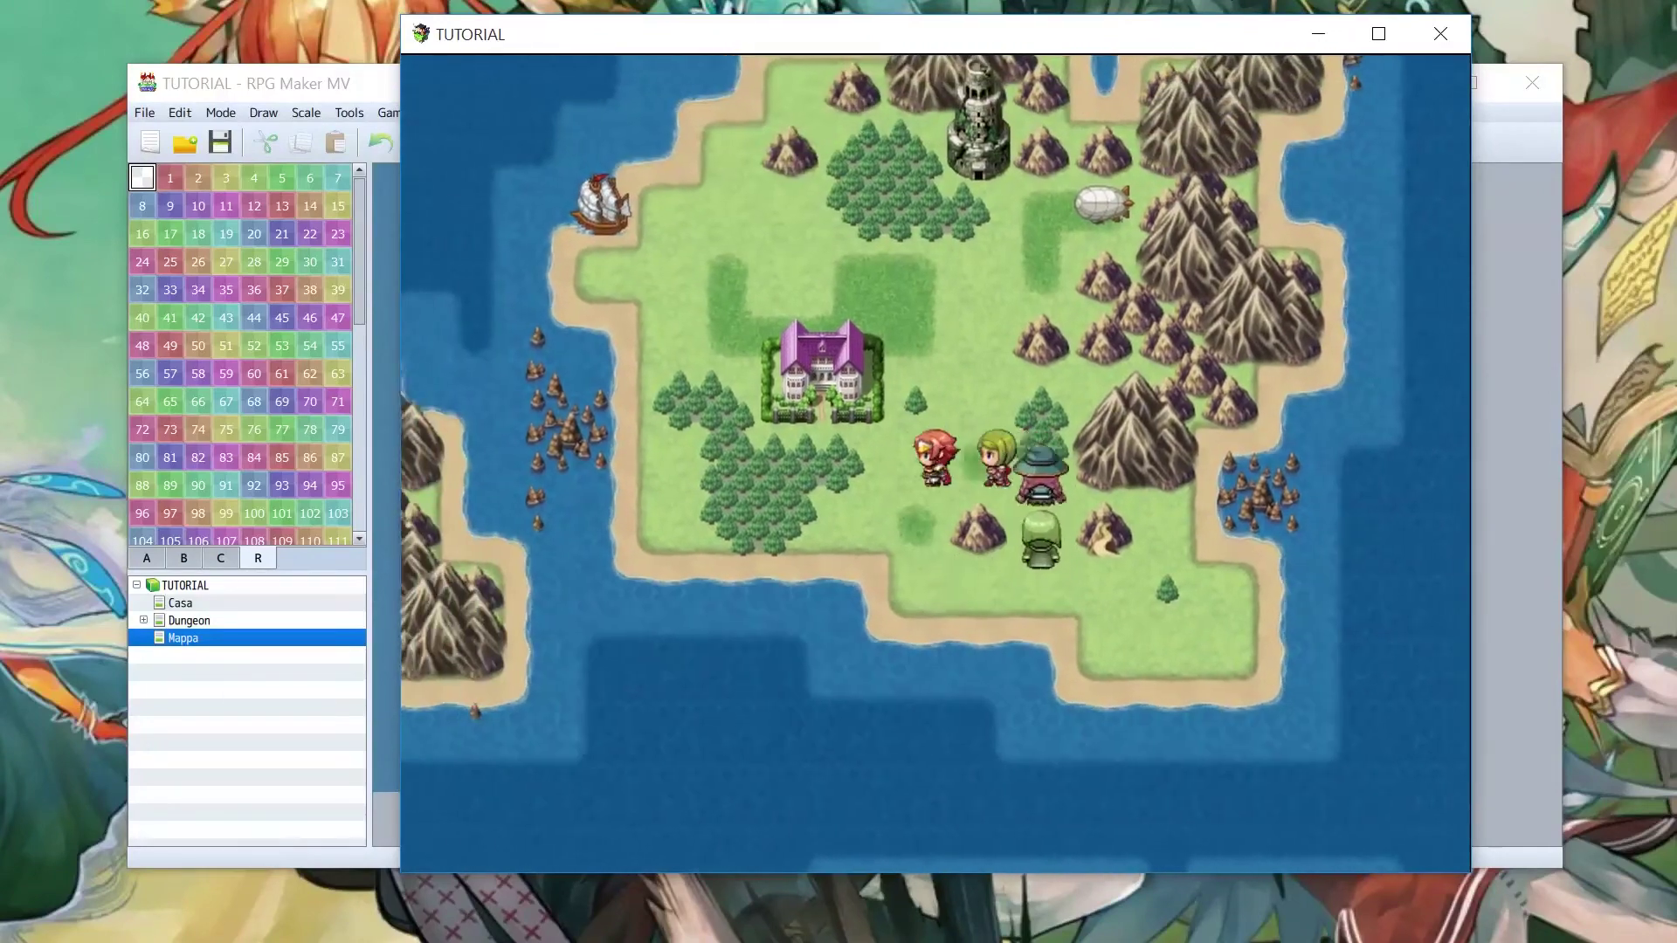
pyautogui.press('Up')
pyautogui.press('Left')
pyautogui.press('Down')
pyautogui.press('Right')
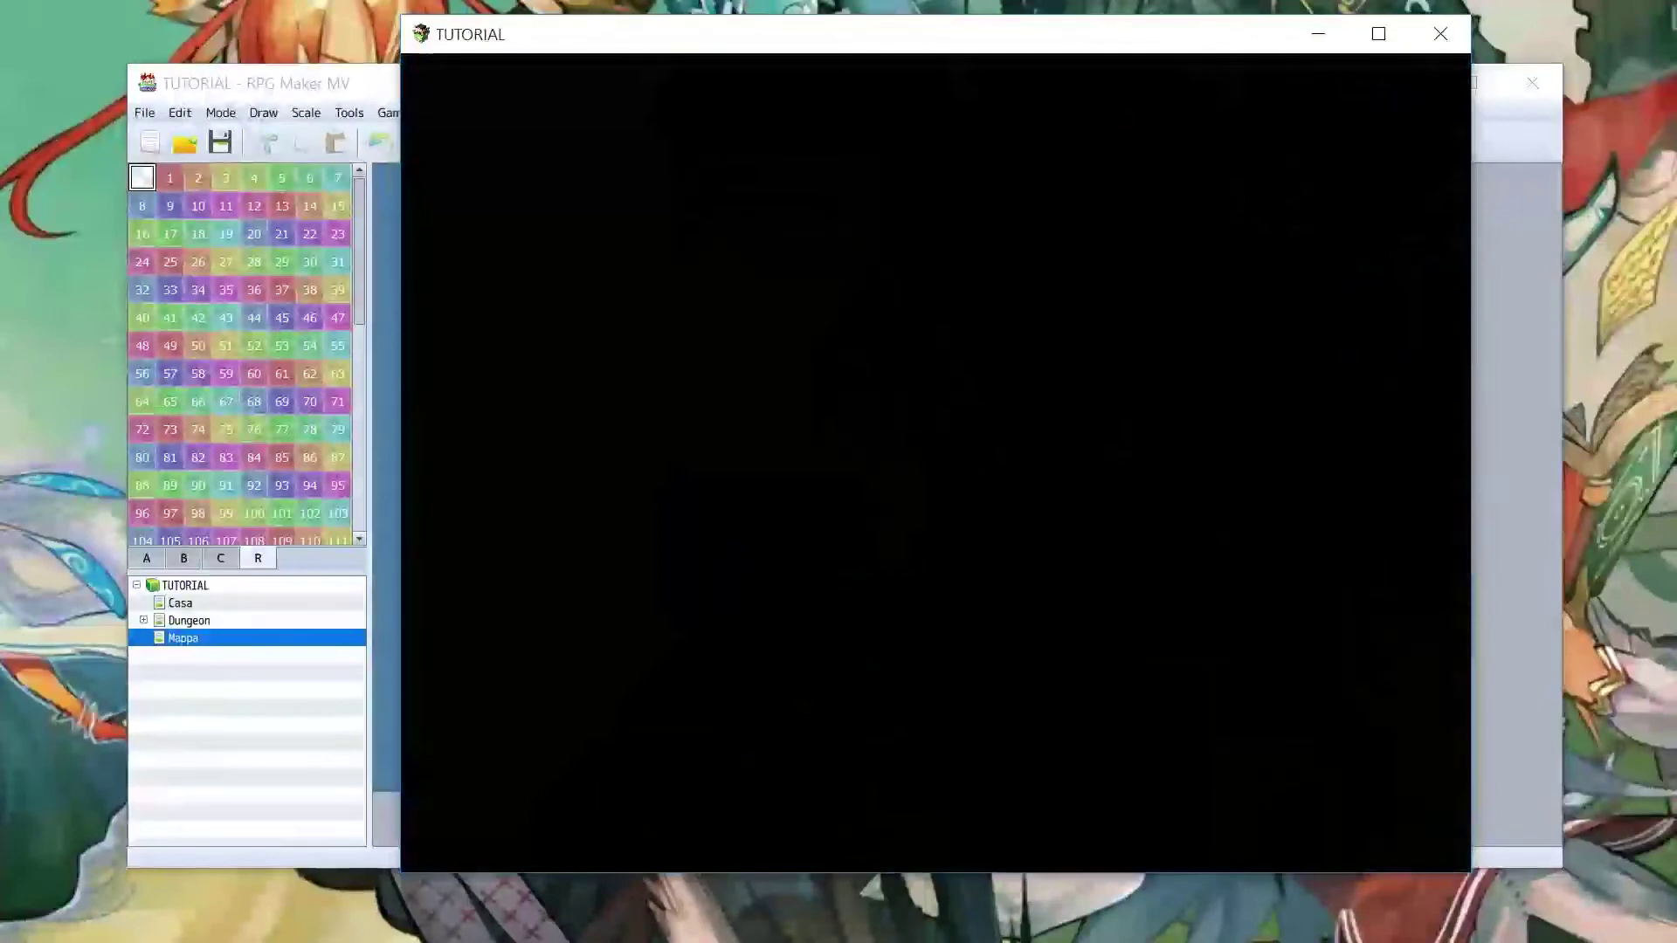
# Step: Leave the first battle and walk the party through the forest beside the tower to trigger another encounter
pyautogui.press('Down')
pyautogui.press('Up')
pyautogui.press('Down')
pyautogui.press('Escape')
pyautogui.press('Down')
pyautogui.press('Return')
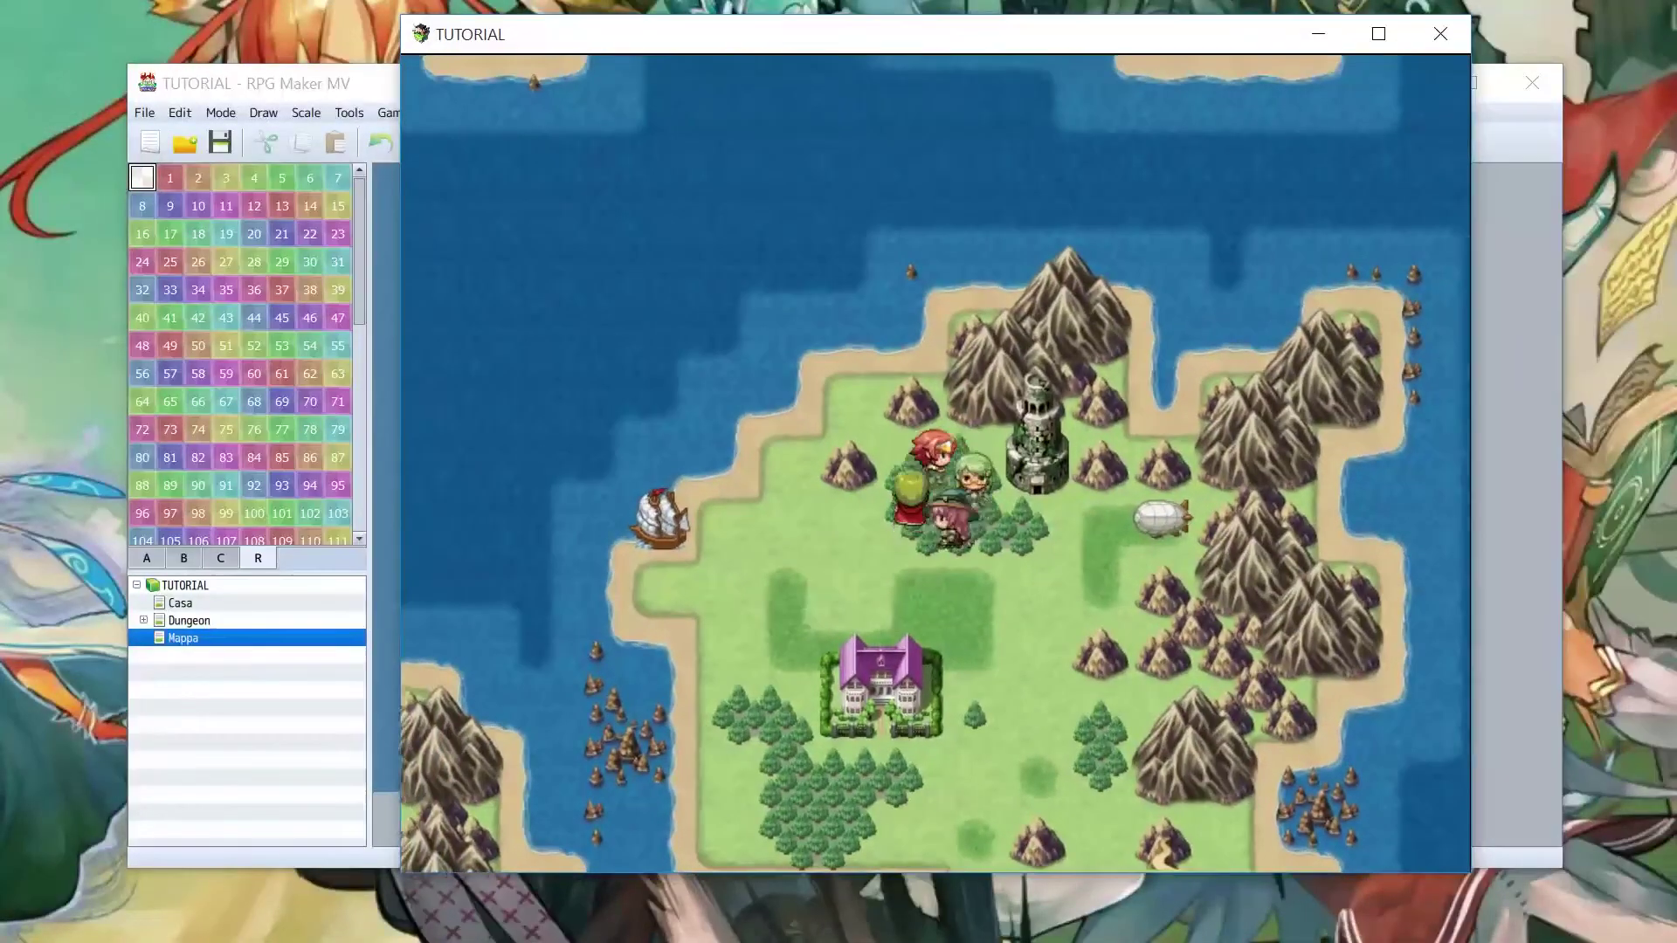
pyautogui.press('Up')
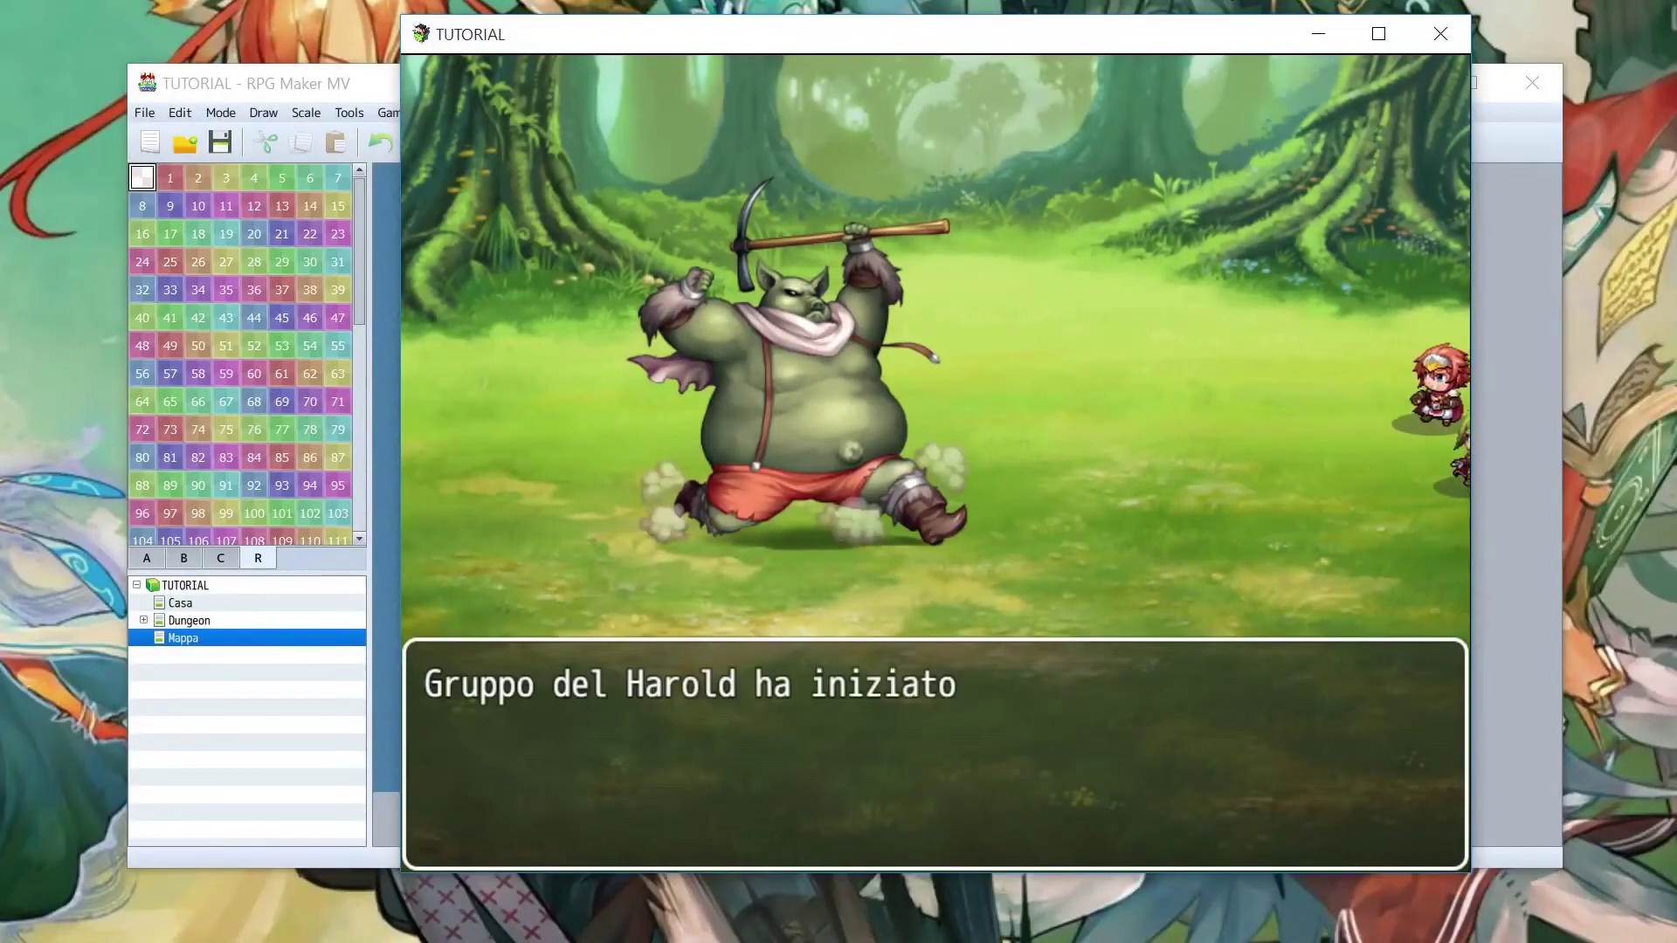
# Step: Escape the forest battle and walk the party south past the mansion and across the plains to trigger another encounter
pyautogui.press('Return')
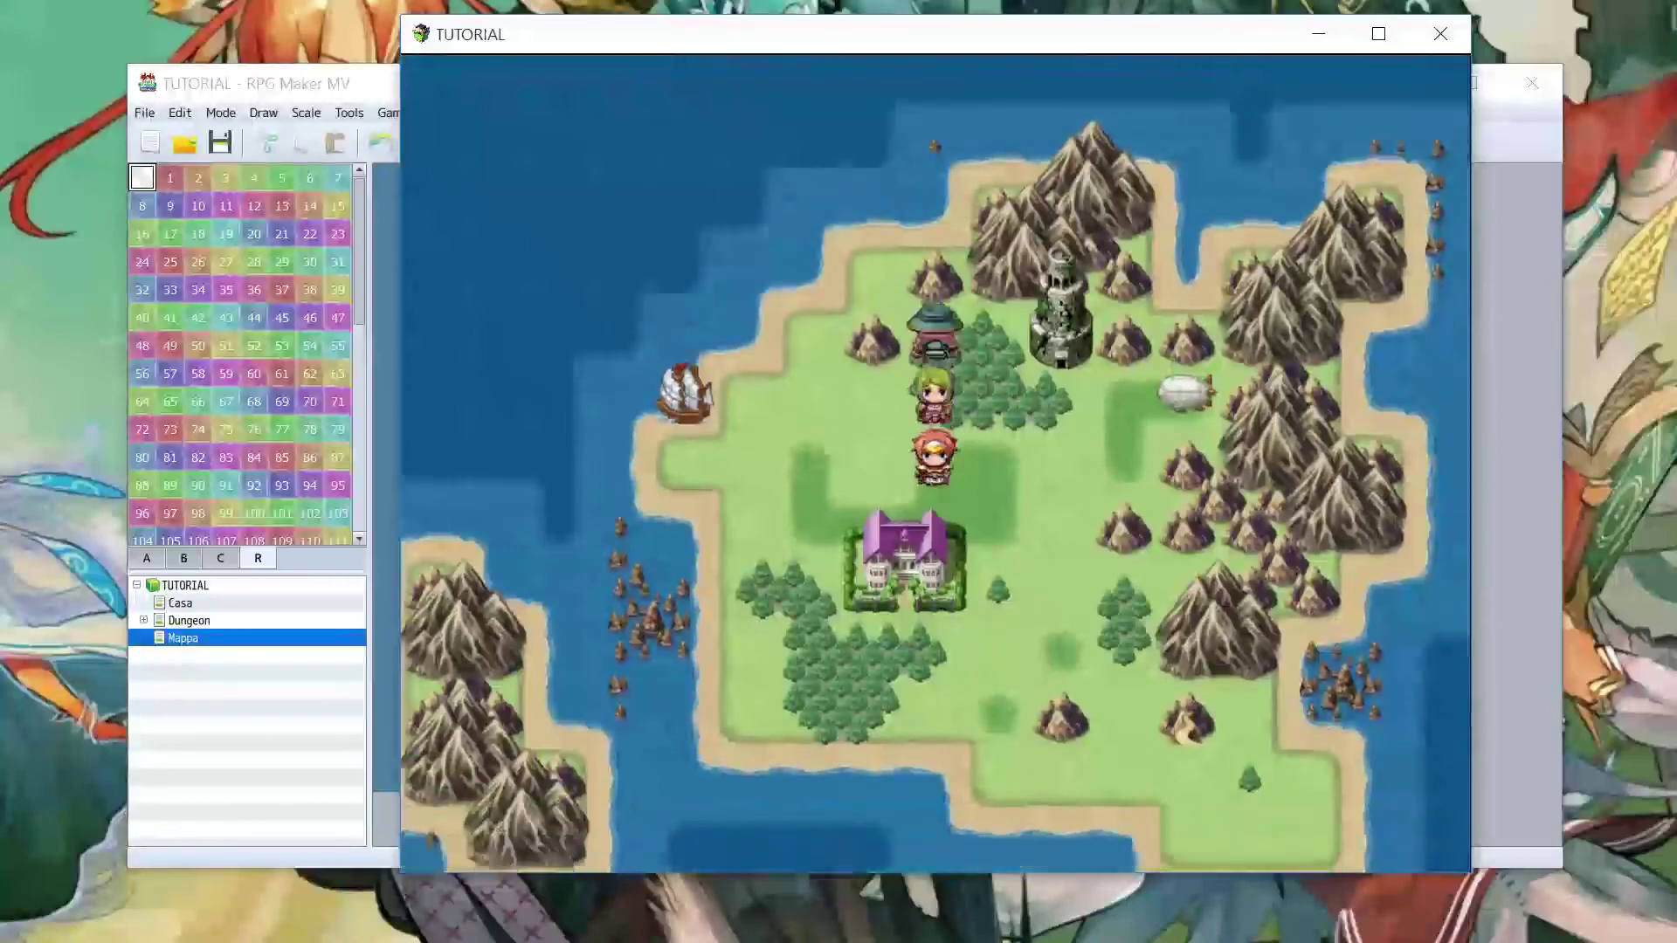
pyautogui.press('Right')
pyautogui.press('Down')
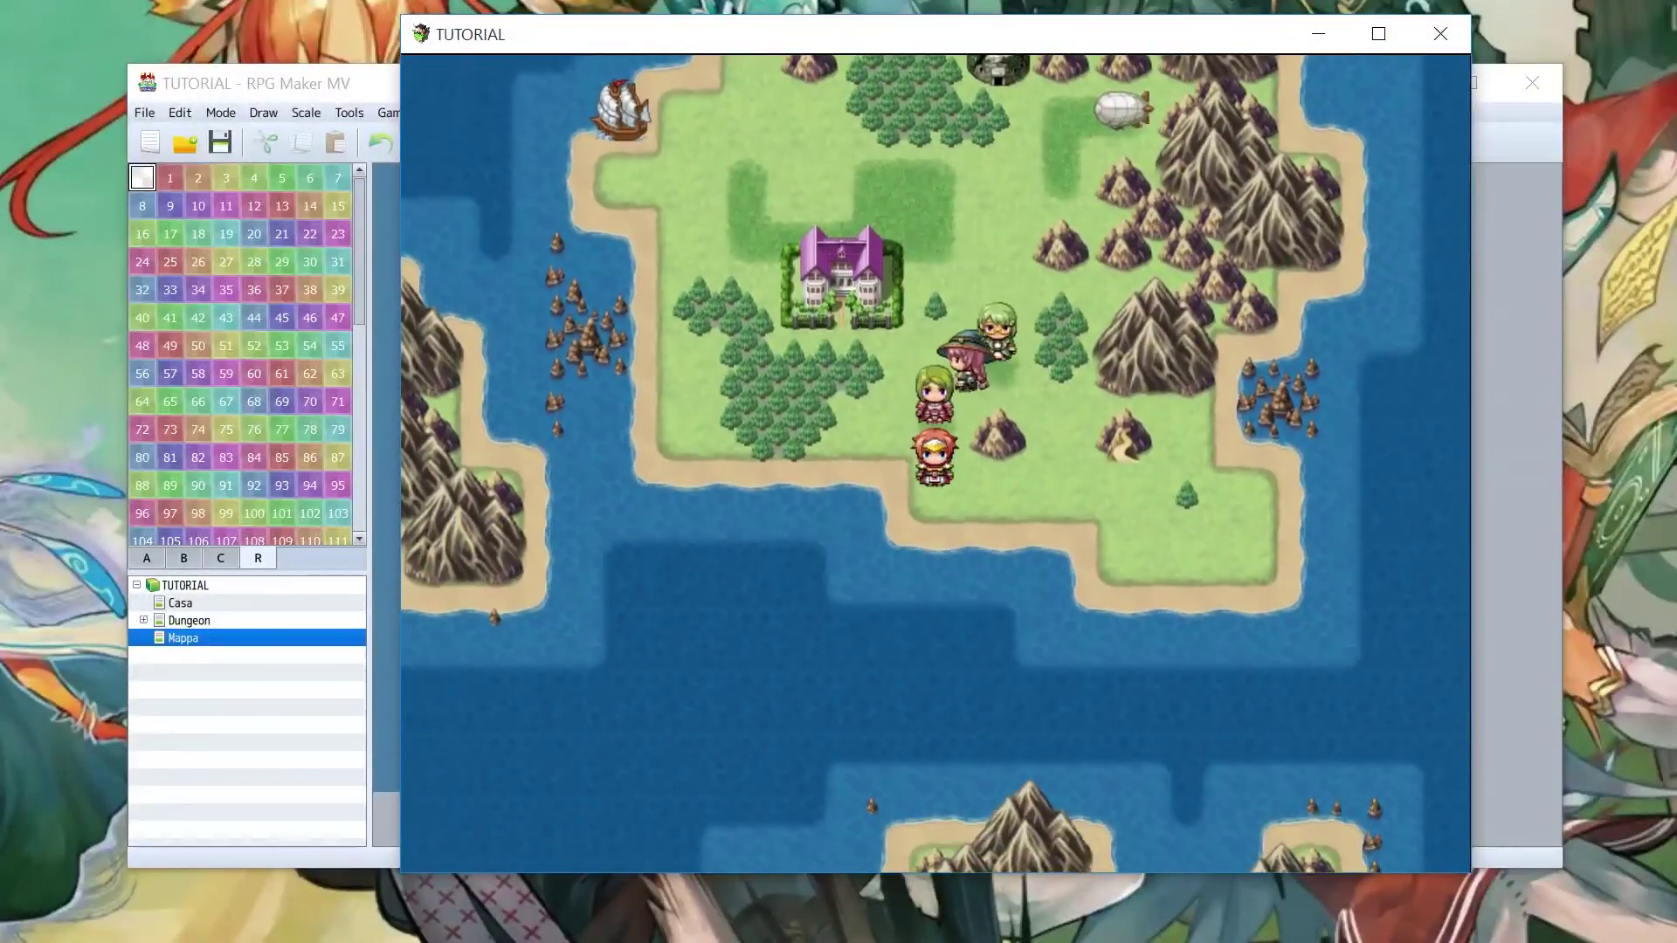
pyautogui.press('Right')
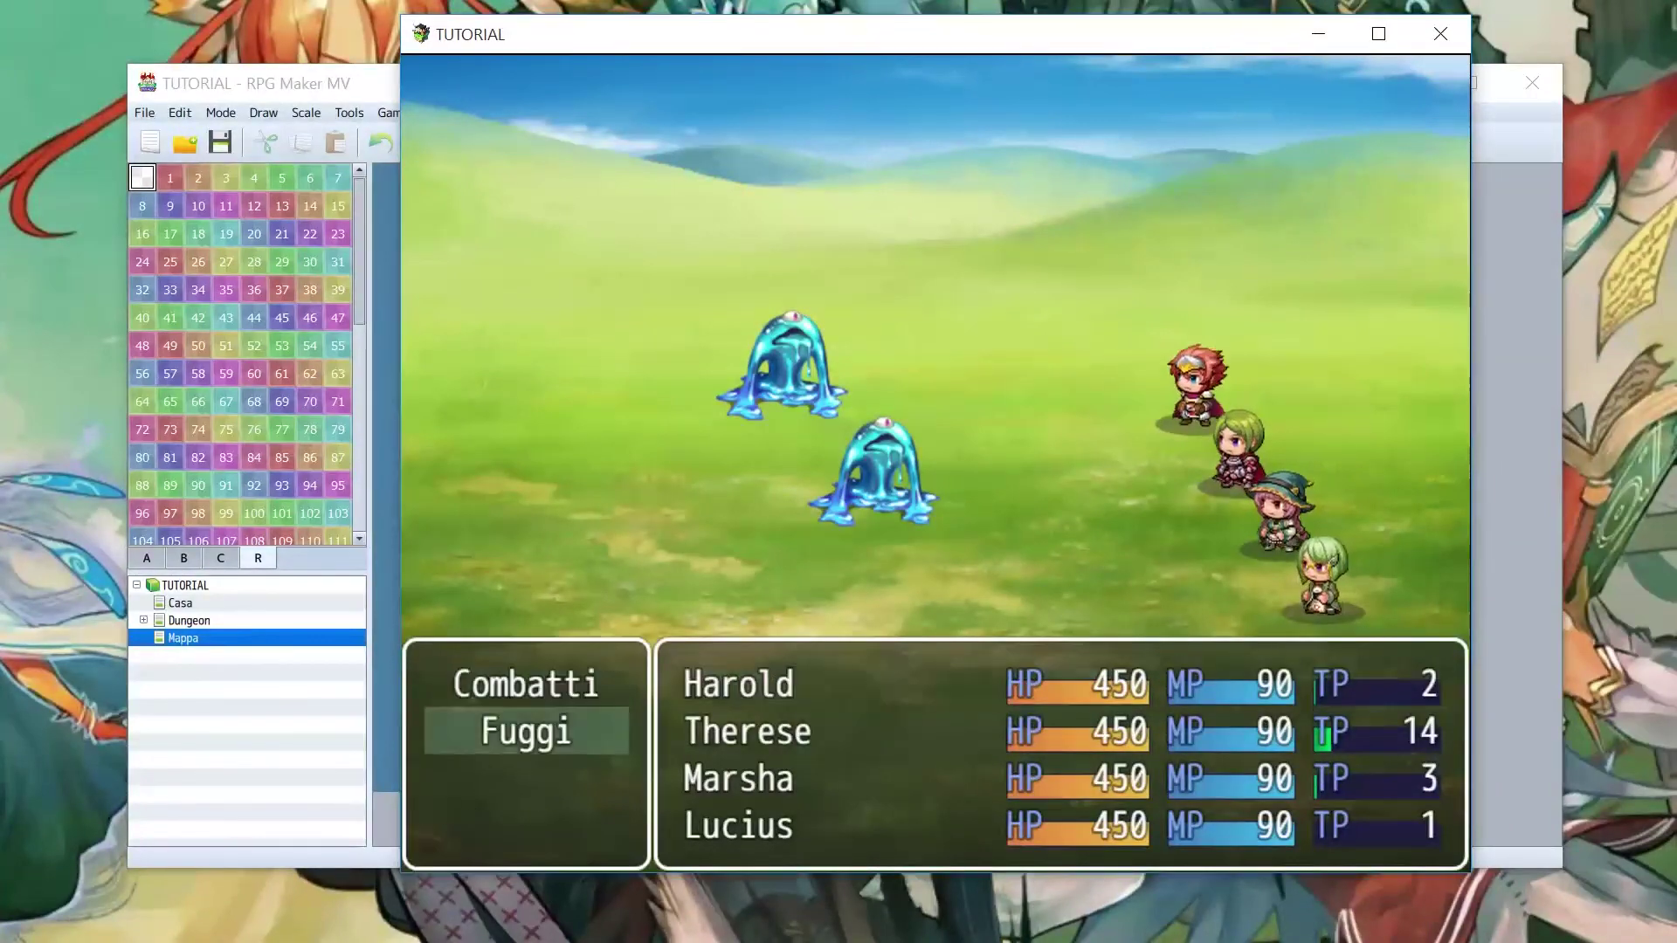
# Step: Escape the plains battle and end the playtest to return to the map editor
pyautogui.press('Return')
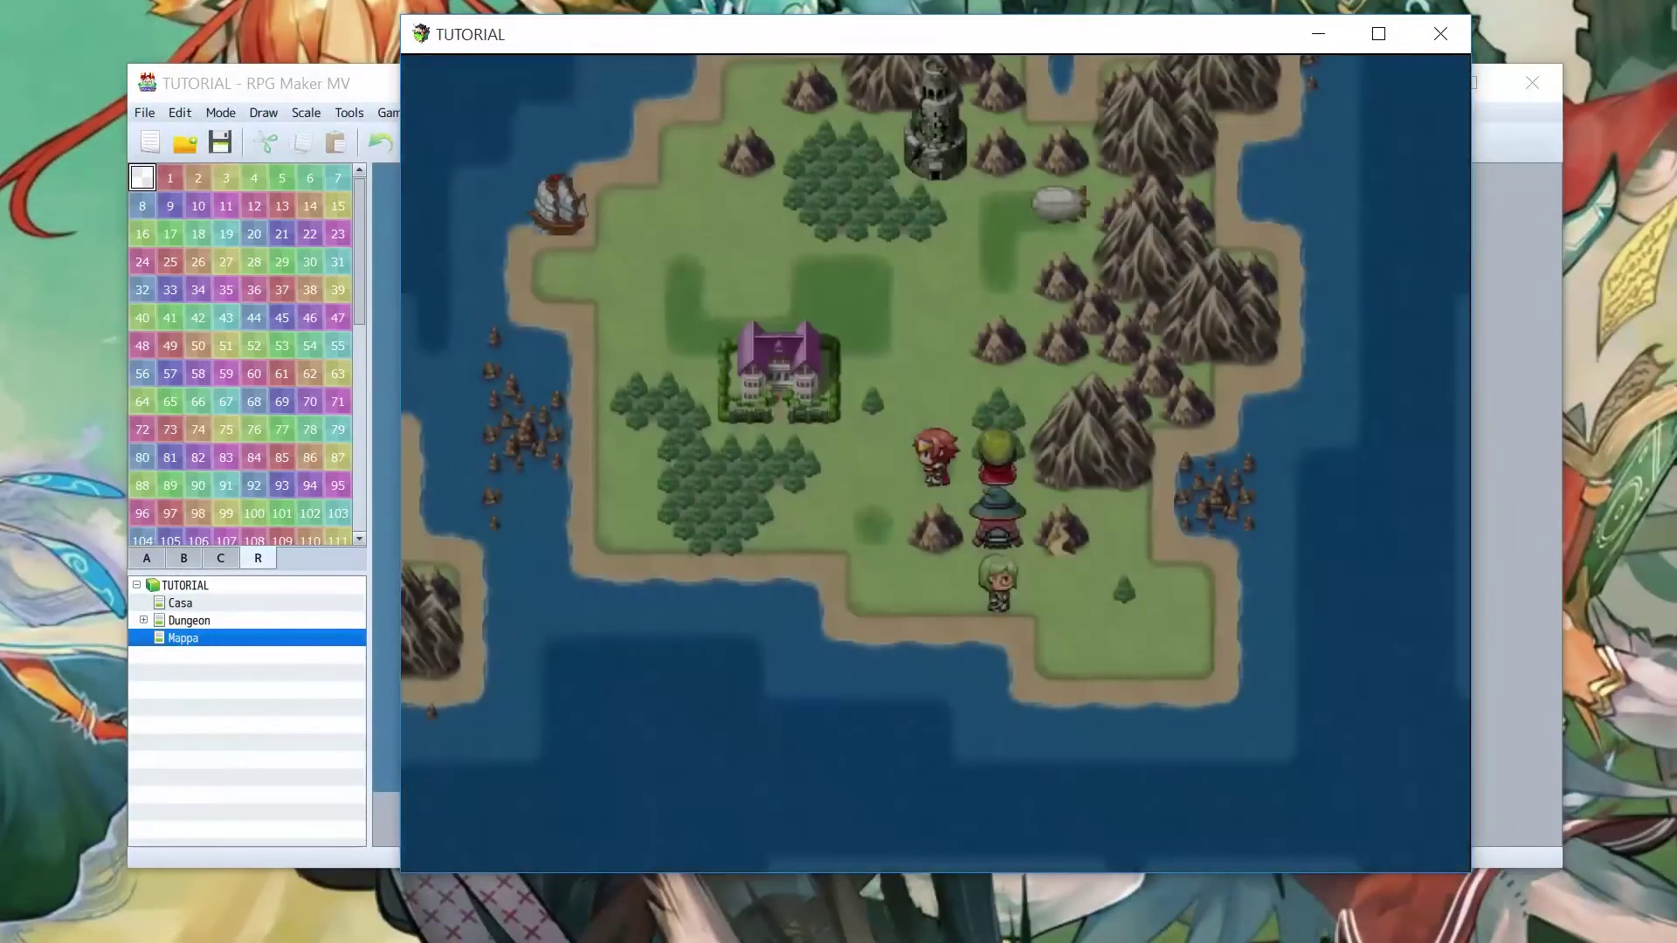
pyautogui.press('Down')
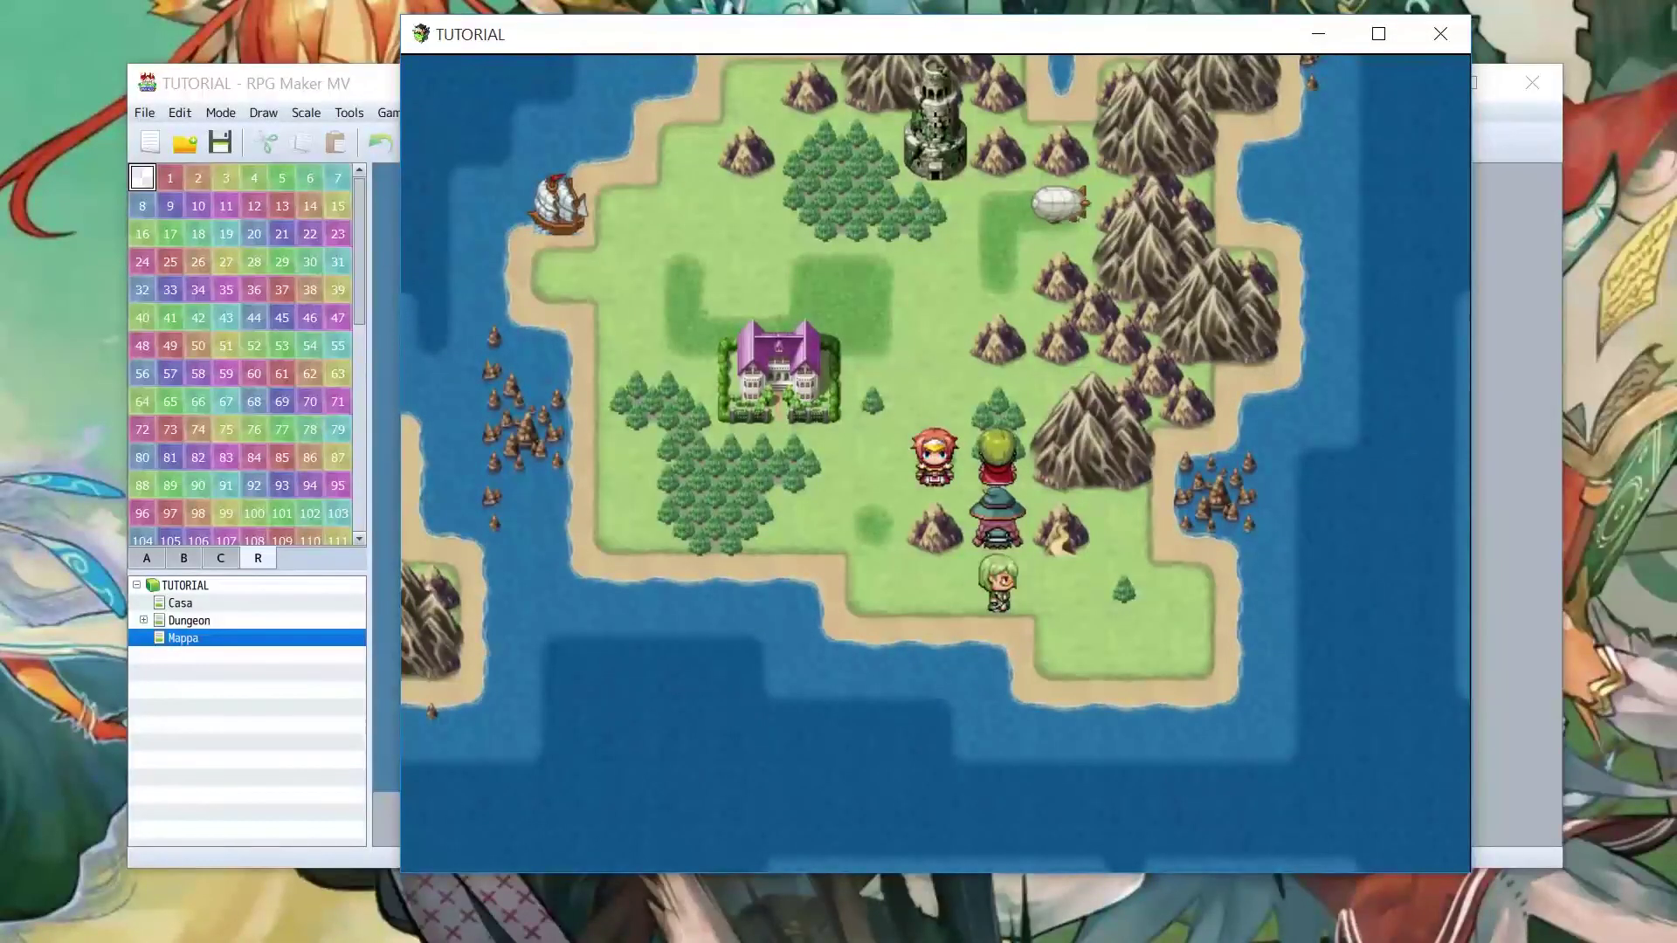
pyautogui.click(1441, 33)
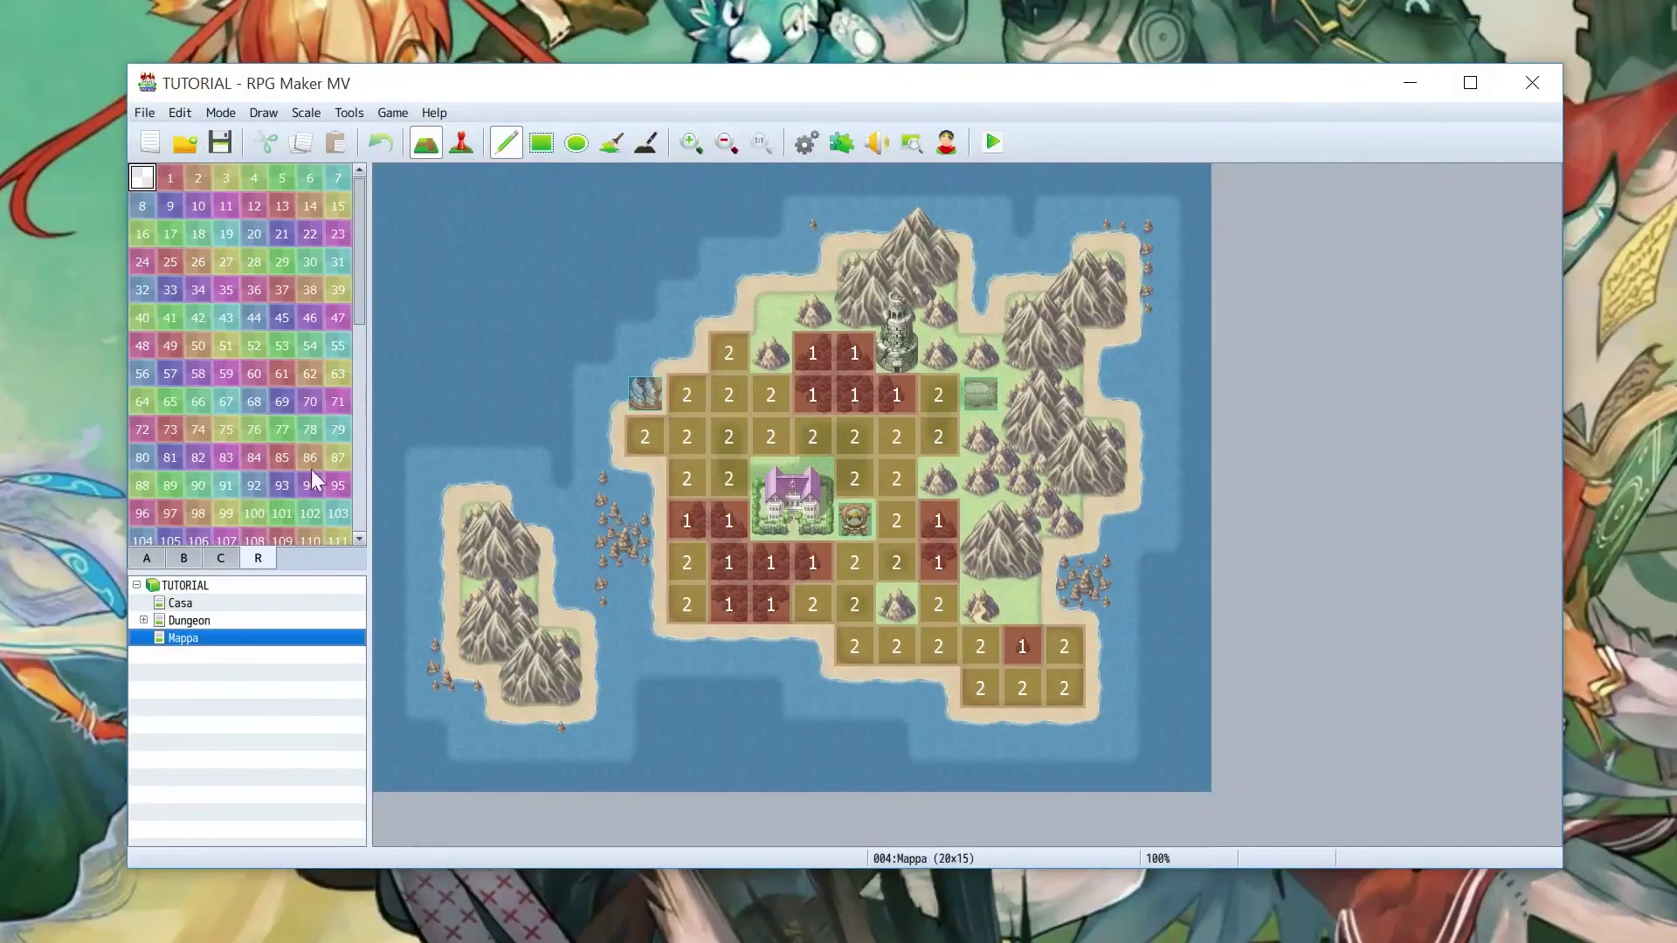
# Step: Switch Mappa from region numbering to tileset A and examine the terrain around the eastern mountains
pyautogui.click(149, 561)
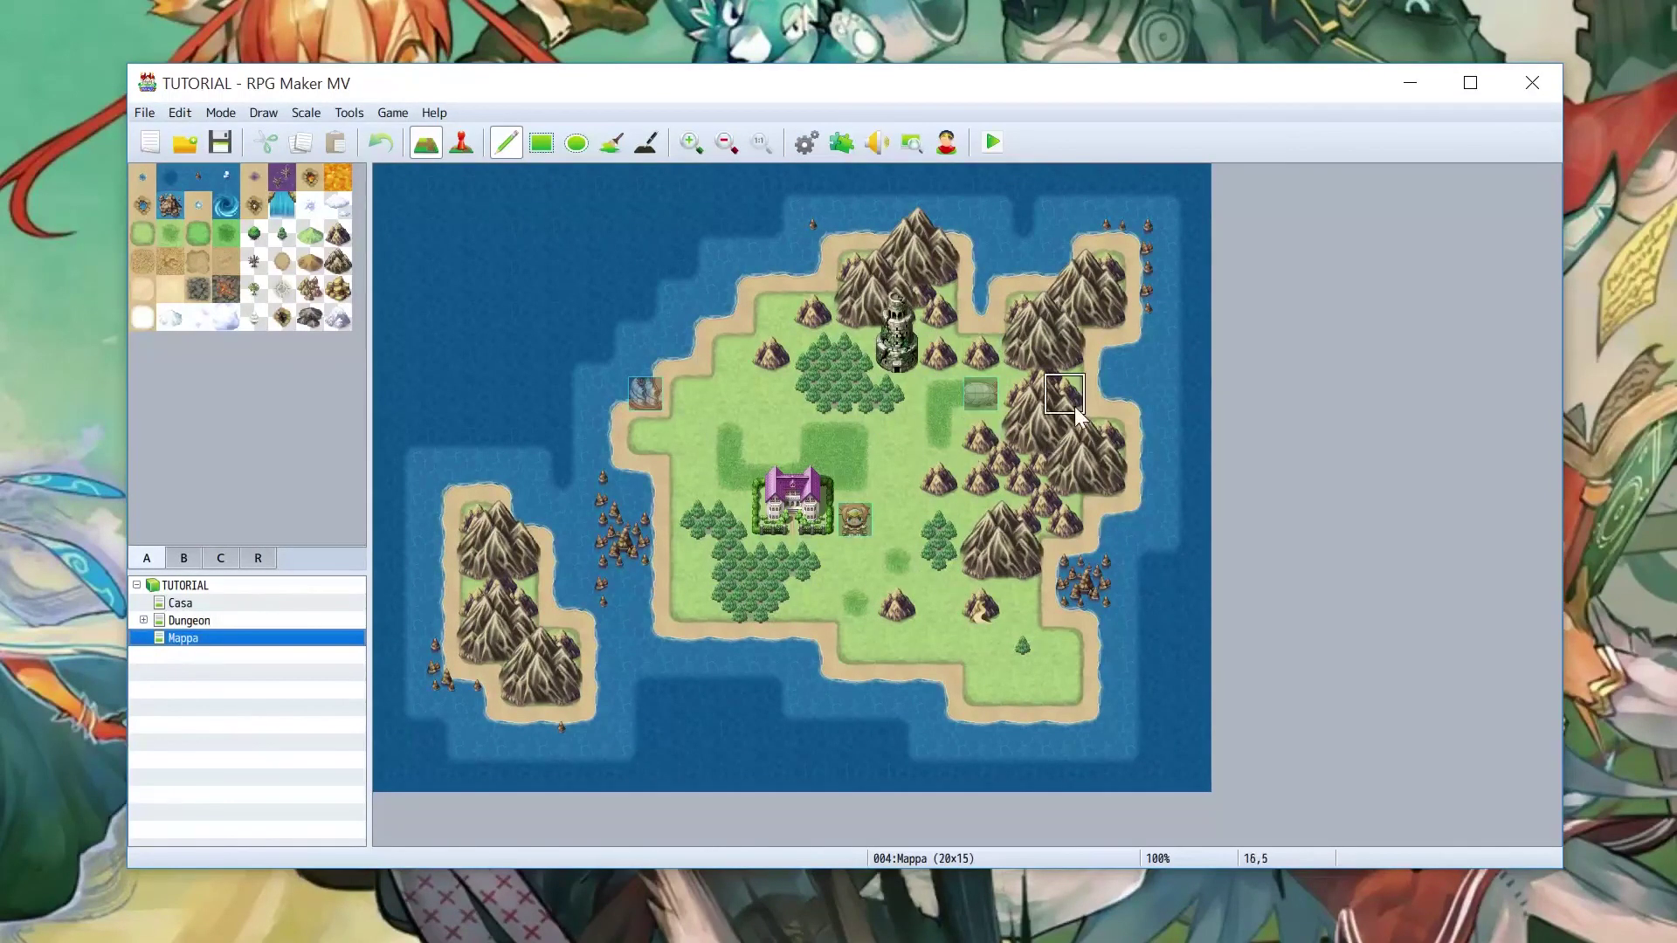
pyautogui.click(1023, 394)
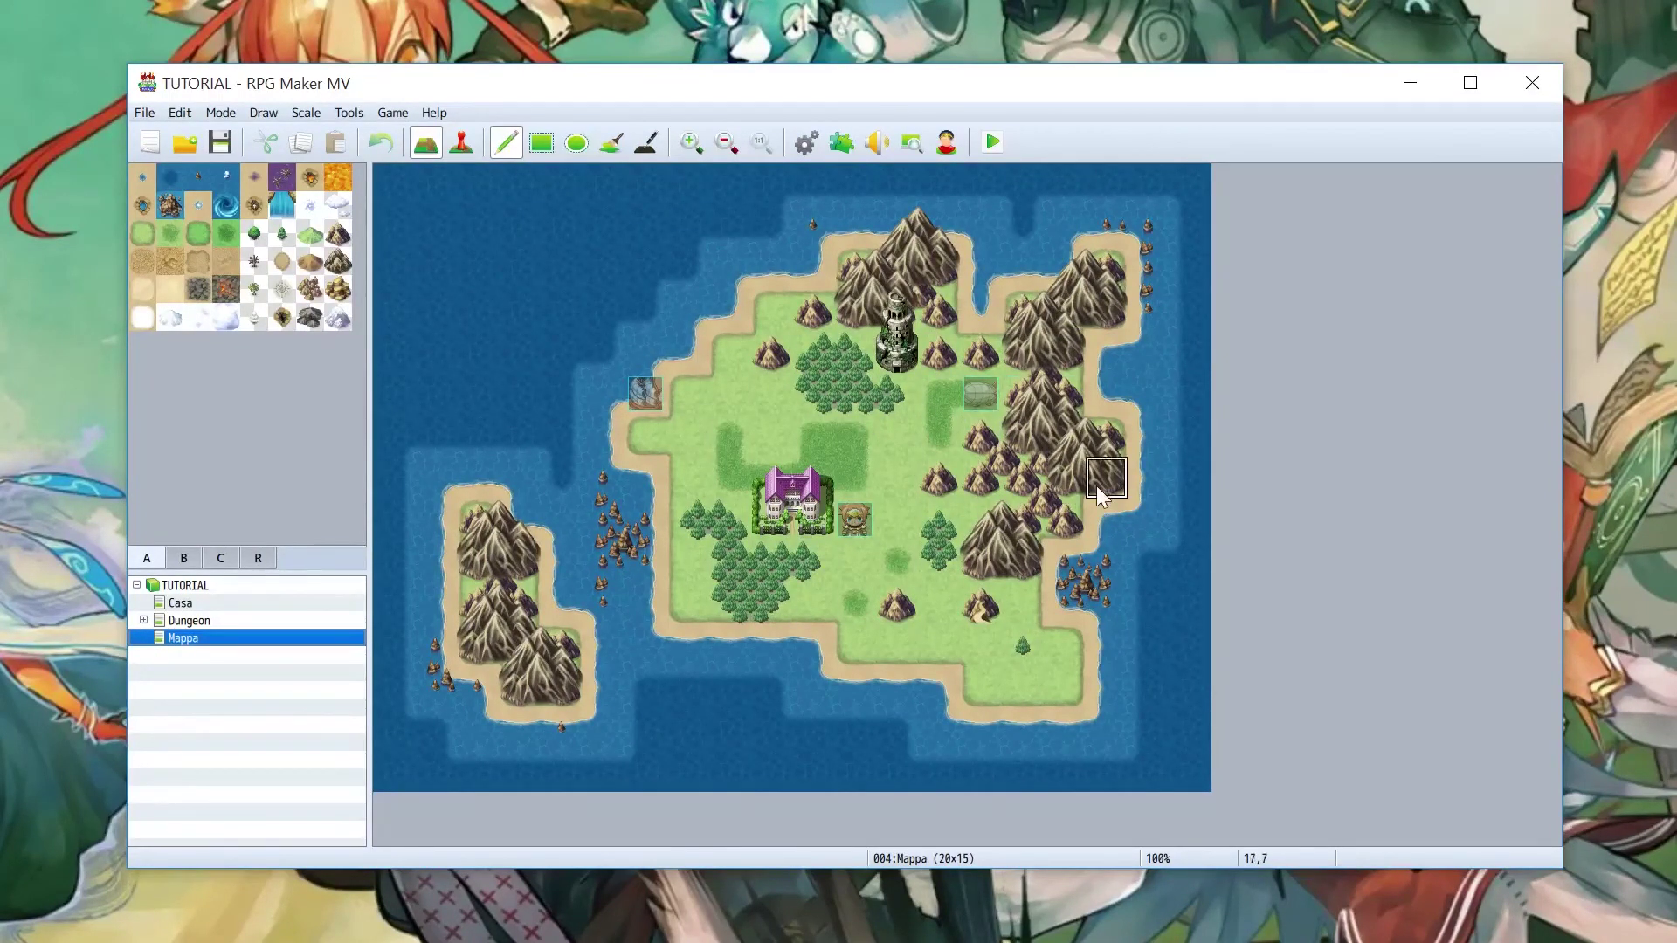